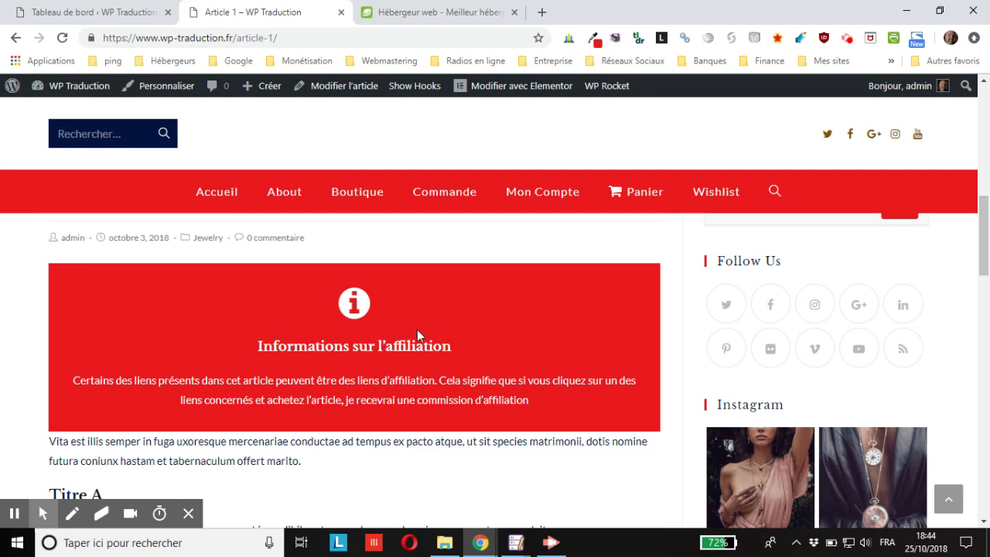
# Step: Look through Article 1, examining the red affiliation notice and the text below it
pyautogui.scroll(-1, 415, 361)
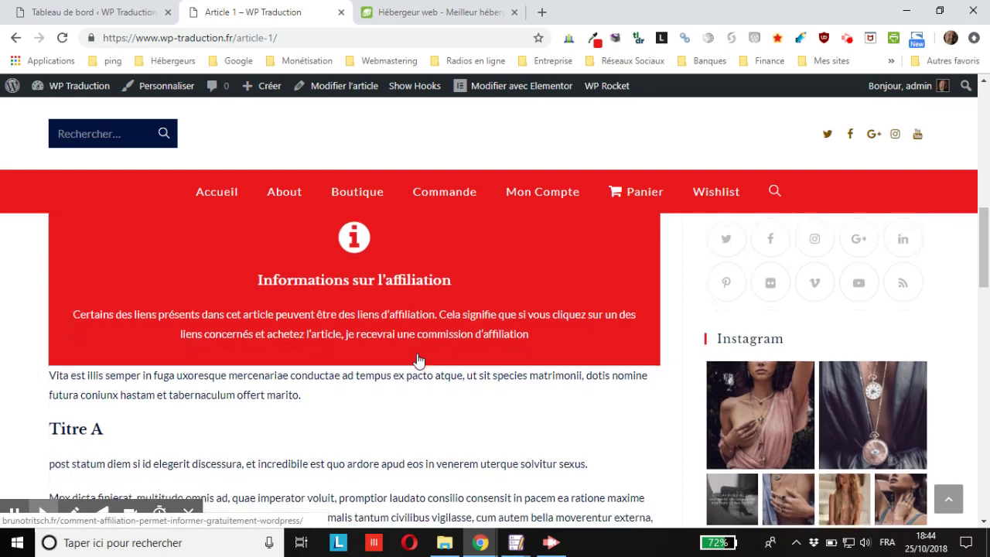
pyautogui.scroll(2, 407, 355)
pyautogui.scroll(-6, 396, 391)
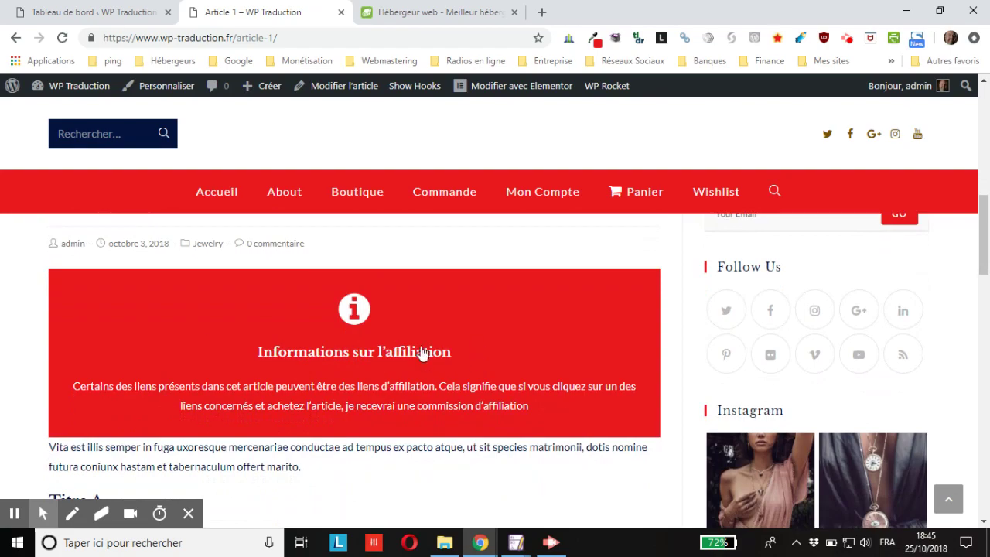
pyautogui.scroll(-1, 408, 380)
pyautogui.scroll(6, 407, 380)
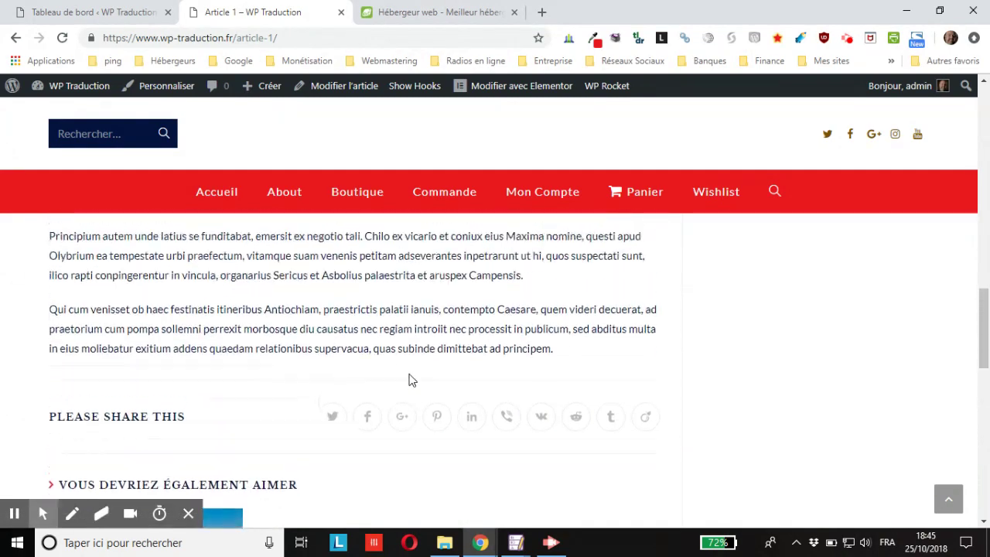
pyautogui.scroll(-5, 404, 402)
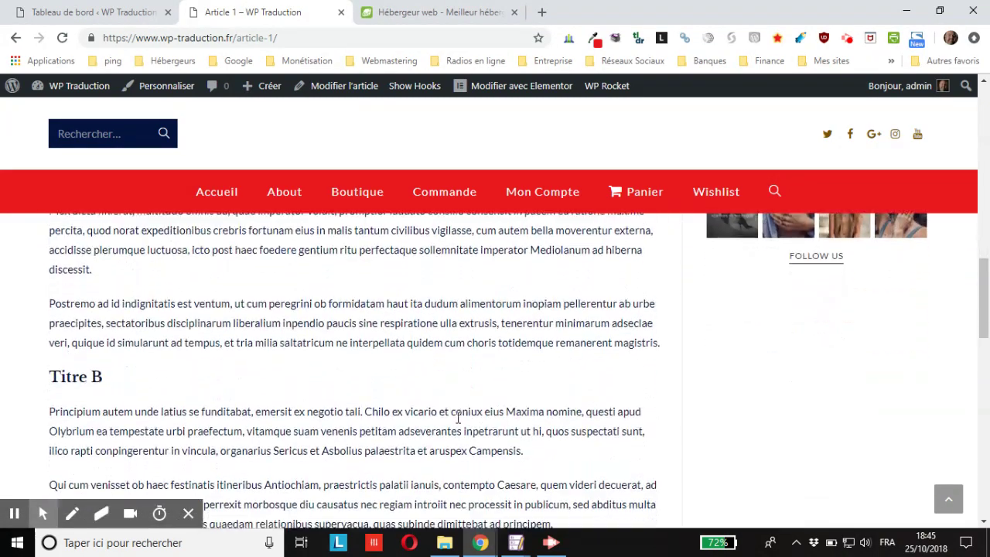
# Step: Go to the WordPress dashboard and open the Theme Panel's template library, Ma bibliothèque
pyautogui.click(117, 15)
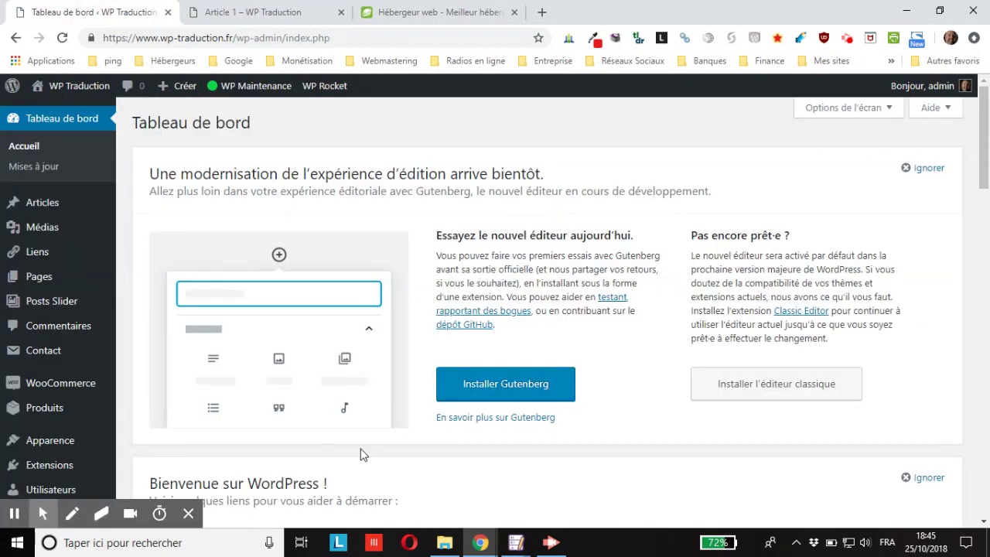
pyautogui.scroll(-3, 47, 386)
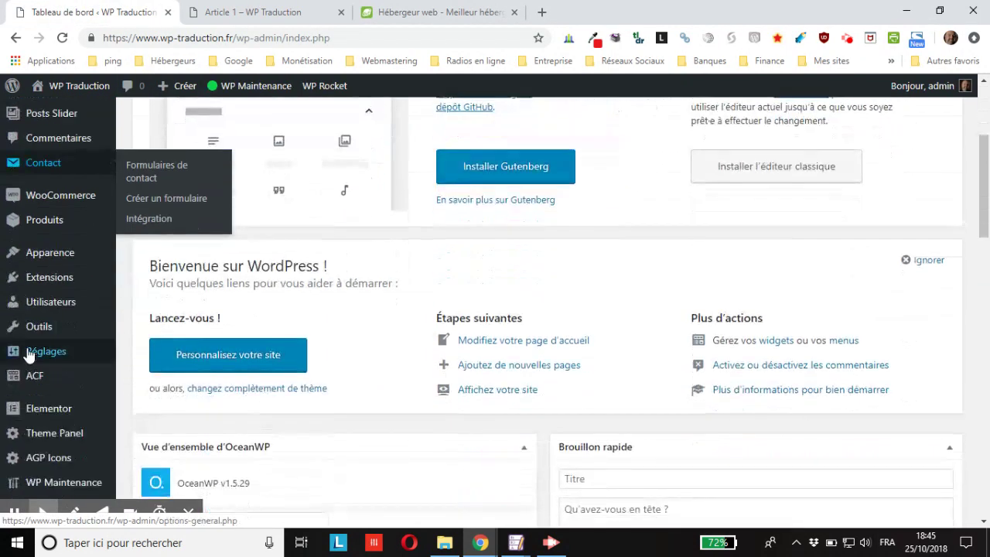
pyautogui.moveTo(34, 440)
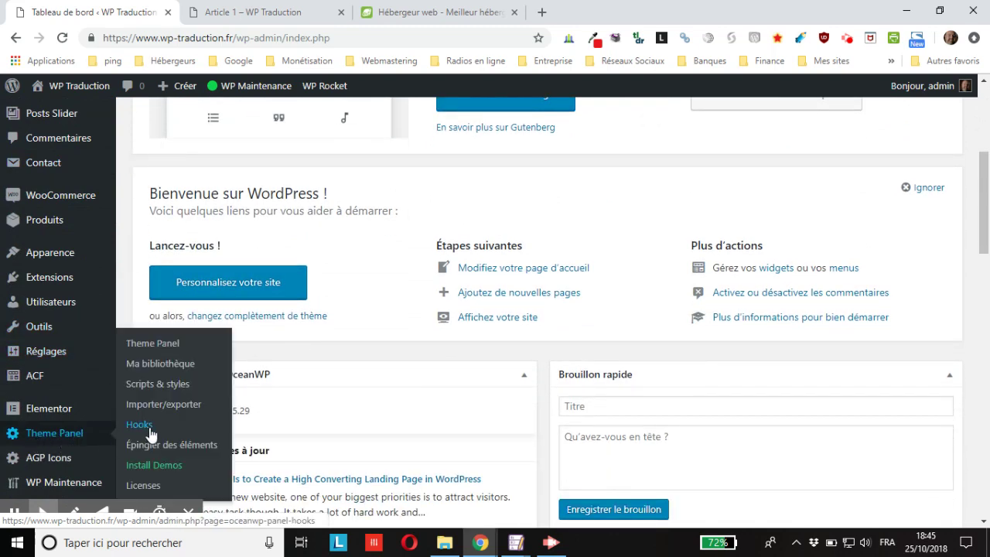
pyautogui.click(161, 363)
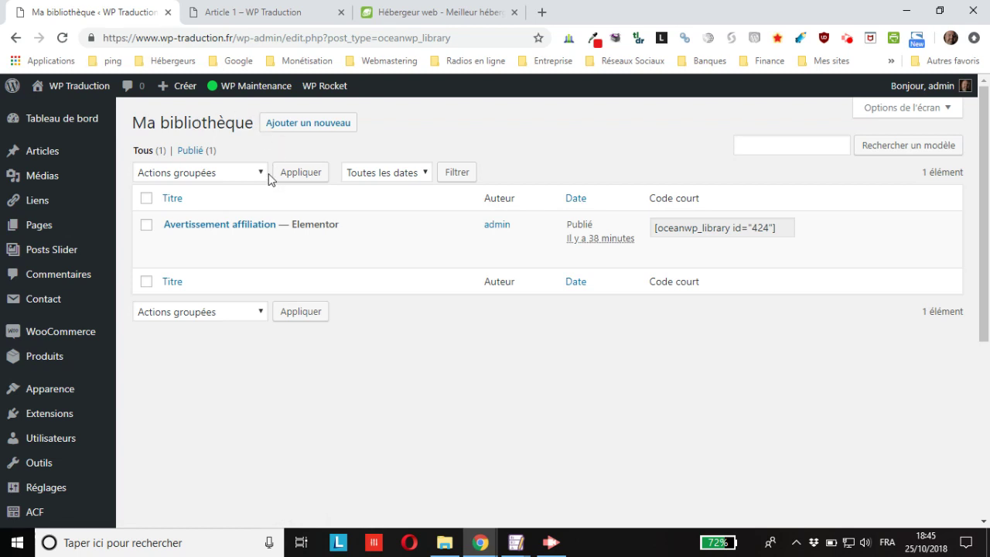
pyautogui.moveTo(221, 261)
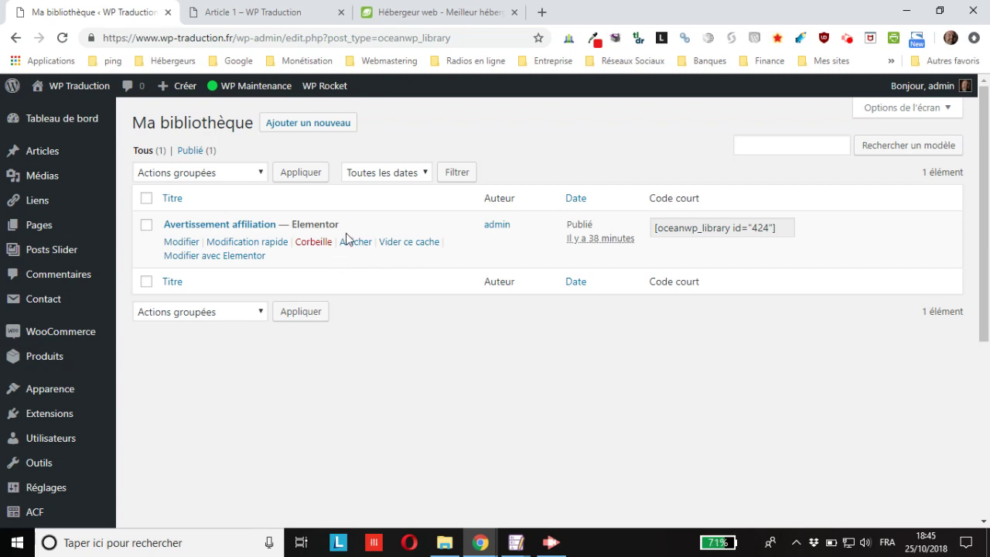
# Step: Create a new library template titled Test and save it as a draft
pyautogui.click(306, 130)
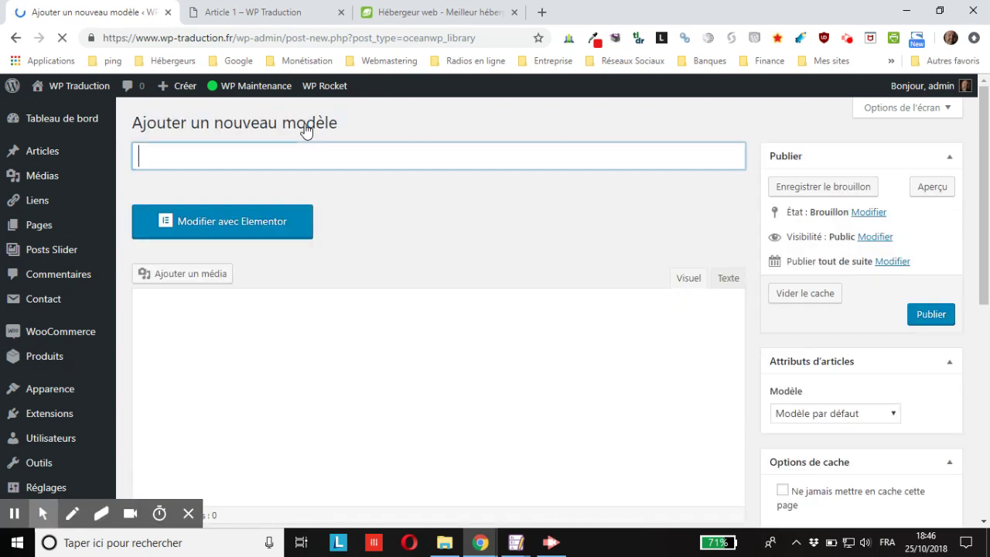
pyautogui.click(256, 159)
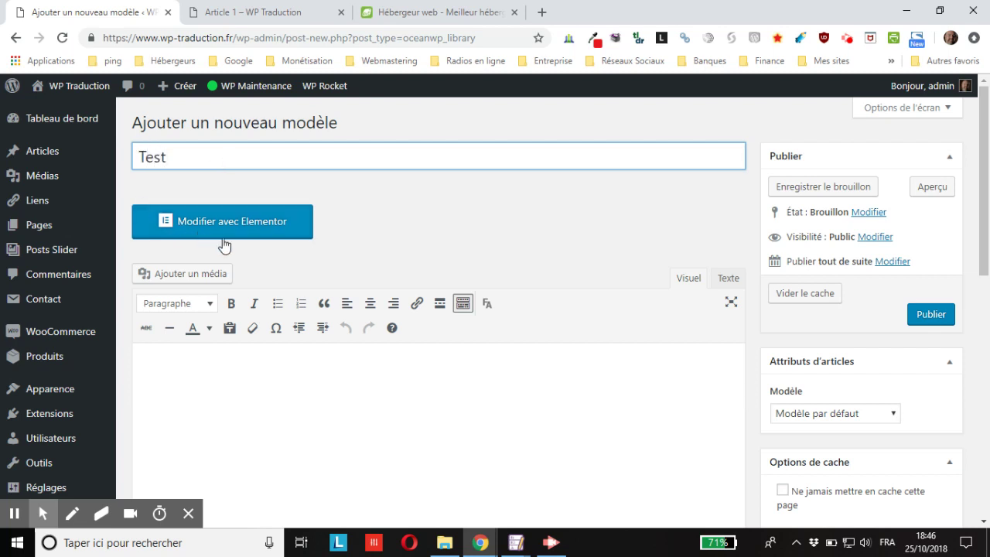
pyautogui.click(834, 188)
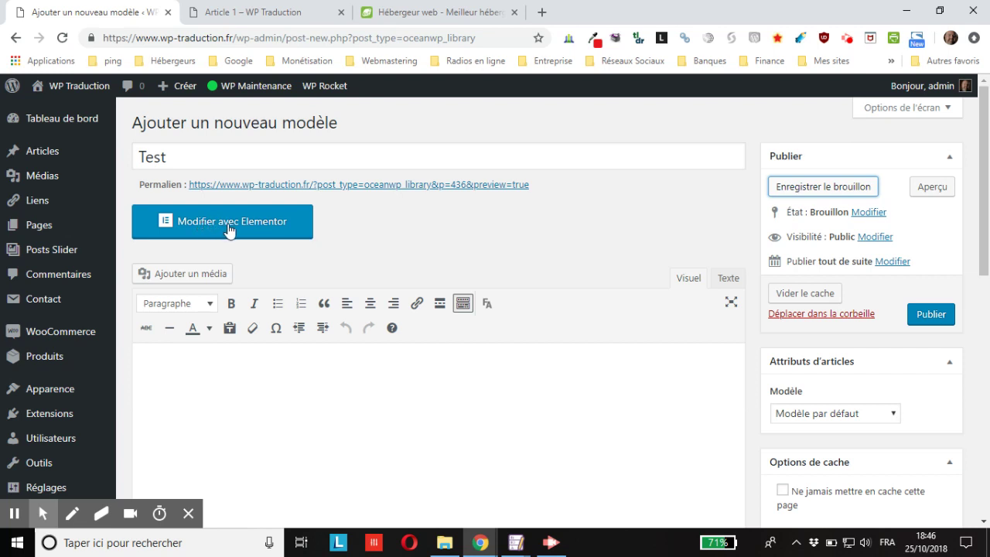
# Step: Open the Test template in the Elementor editor, keeping its WordPress edit page in a separate browser tab
pyautogui.scroll(-3, 593, 372)
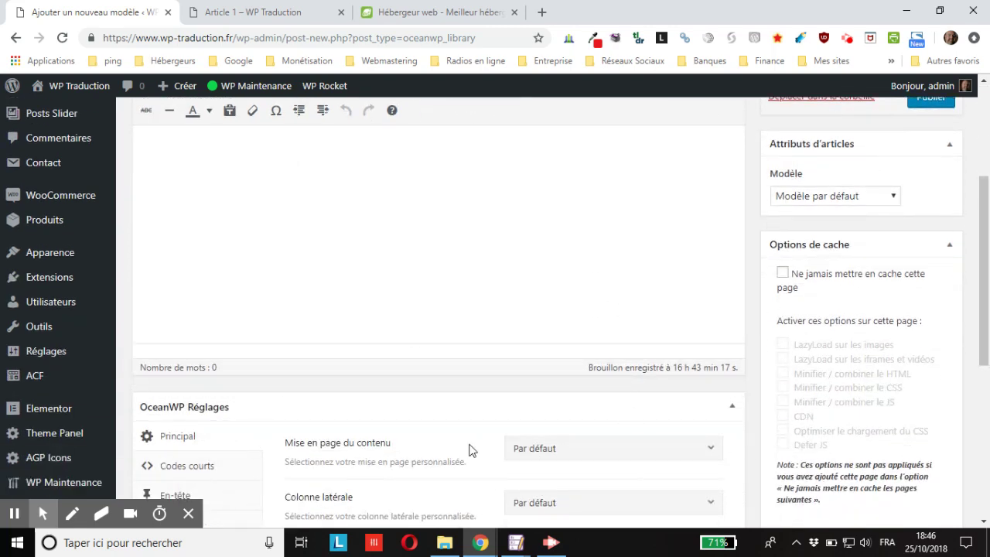
pyautogui.scroll(1, 553, 451)
pyautogui.scroll(2, 546, 474)
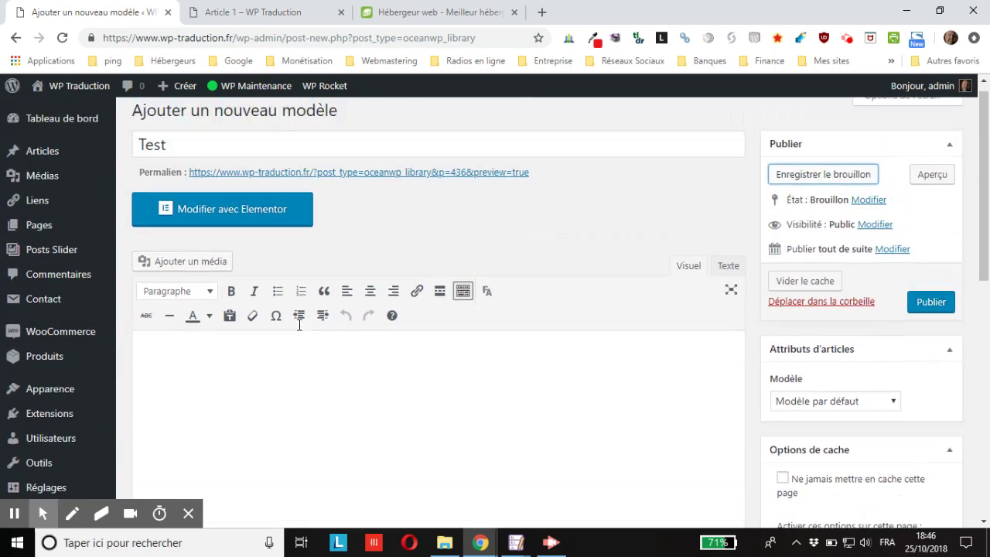
pyautogui.click(211, 229)
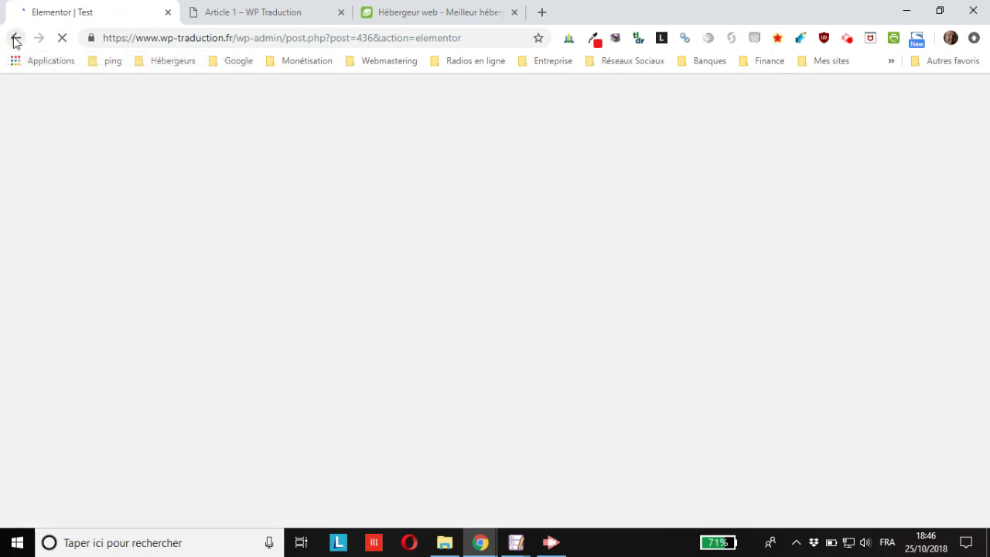
pyautogui.middleClick(15, 40)
pyautogui.moveTo(254, 14); pyautogui.dragTo(73, 11)
pyautogui.click(235, 12)
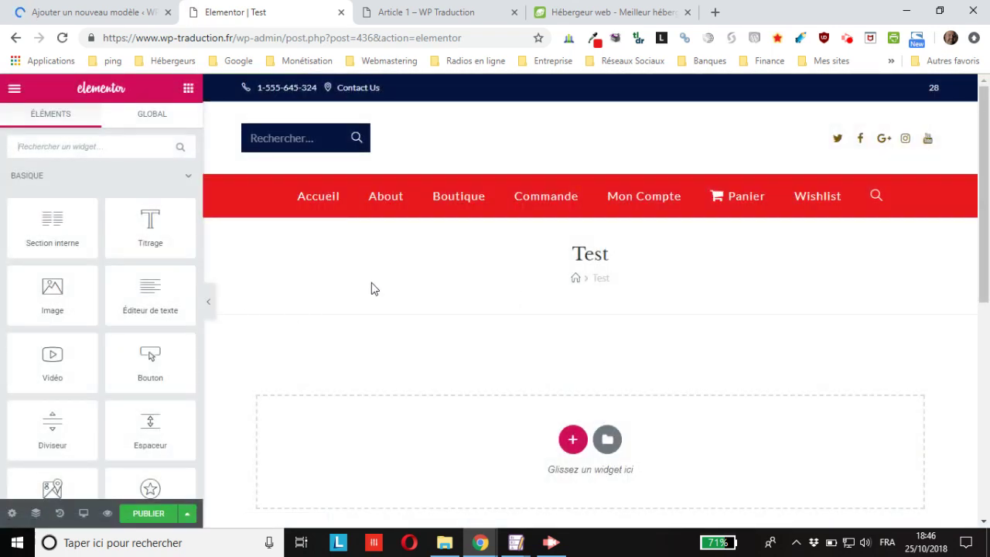
# Step: Add a new section with a single-column structure to the empty Test template
pyautogui.scroll(-4, 617, 236)
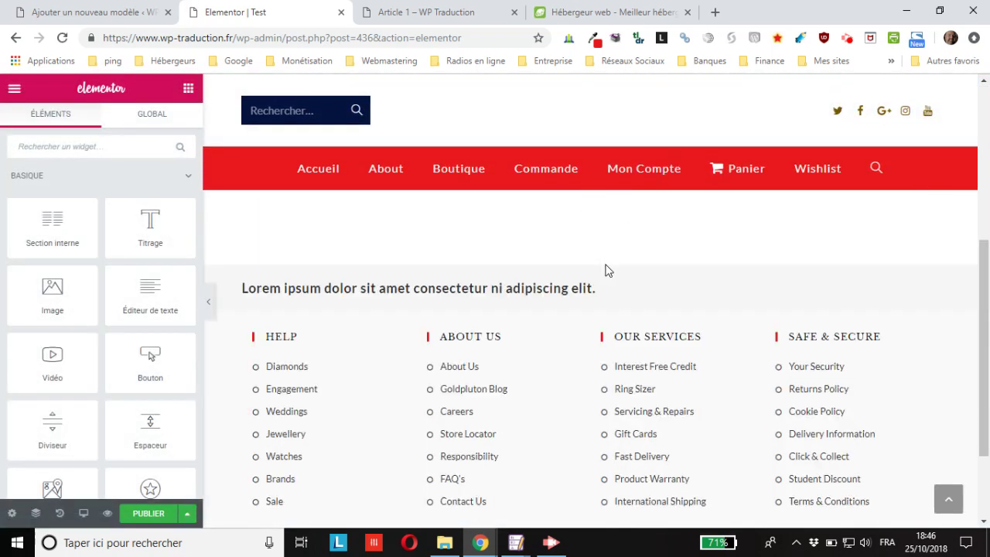
pyautogui.scroll(2, 608, 267)
pyautogui.scroll(2, 607, 267)
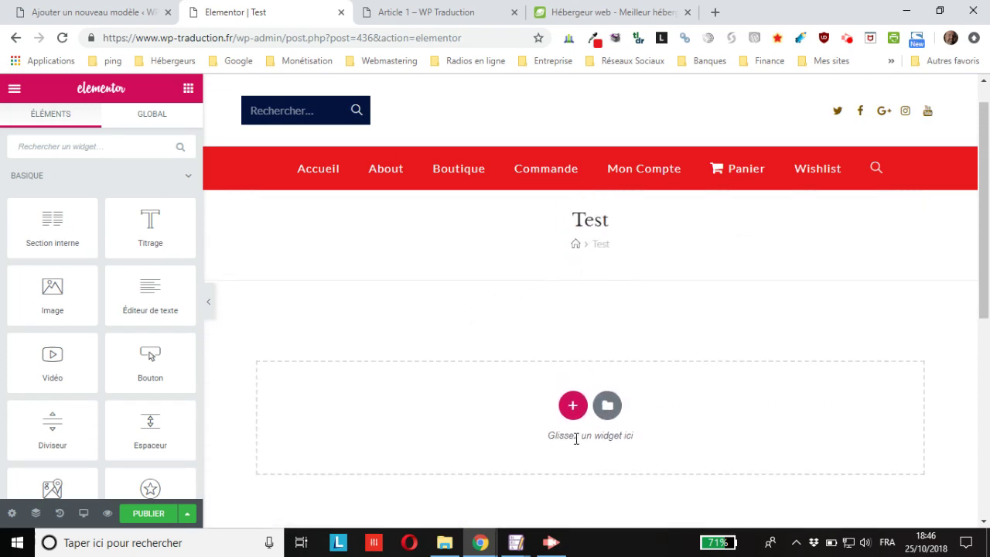
pyautogui.click(571, 408)
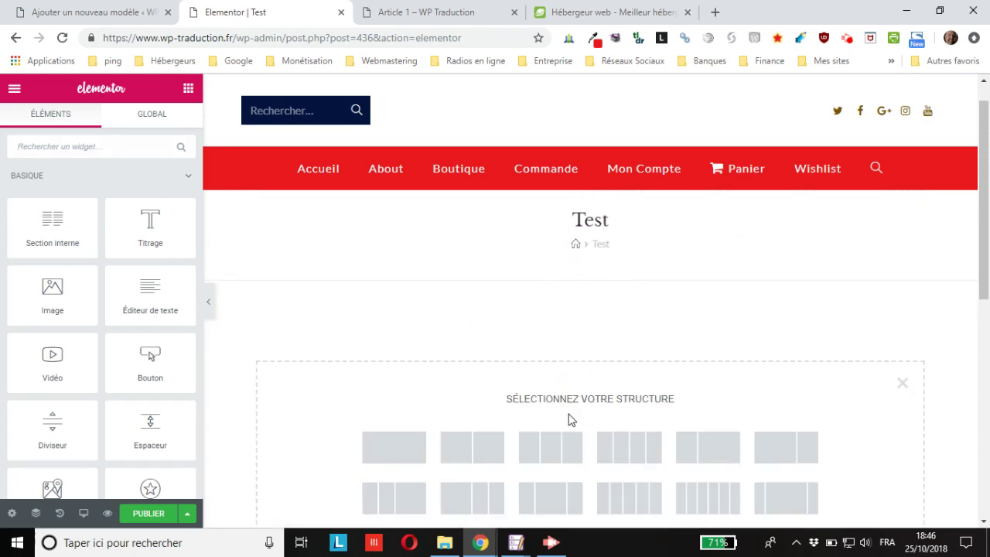
pyautogui.click(394, 448)
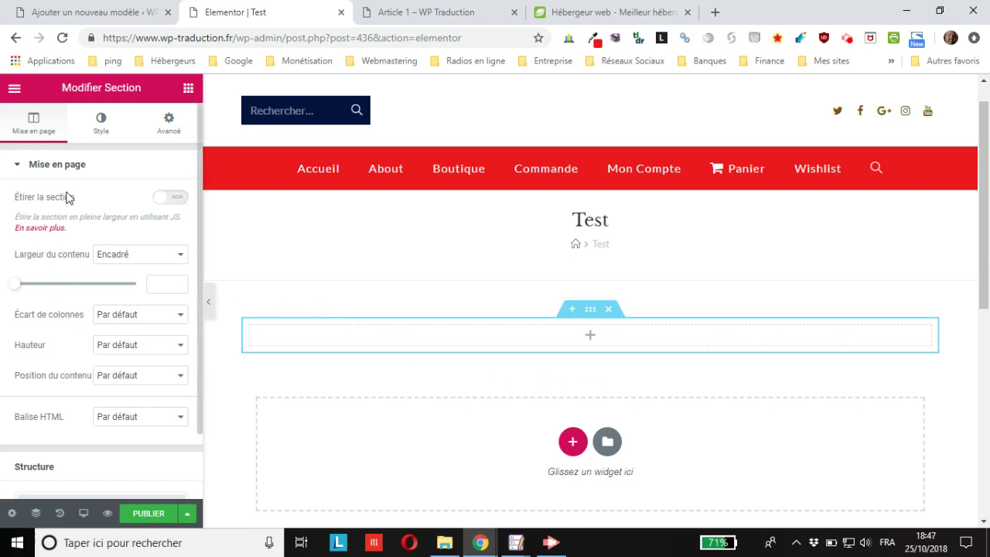
# Step: Search the widgets for "cal" and place the Call To Action widget in the empty section
pyautogui.click(187, 90)
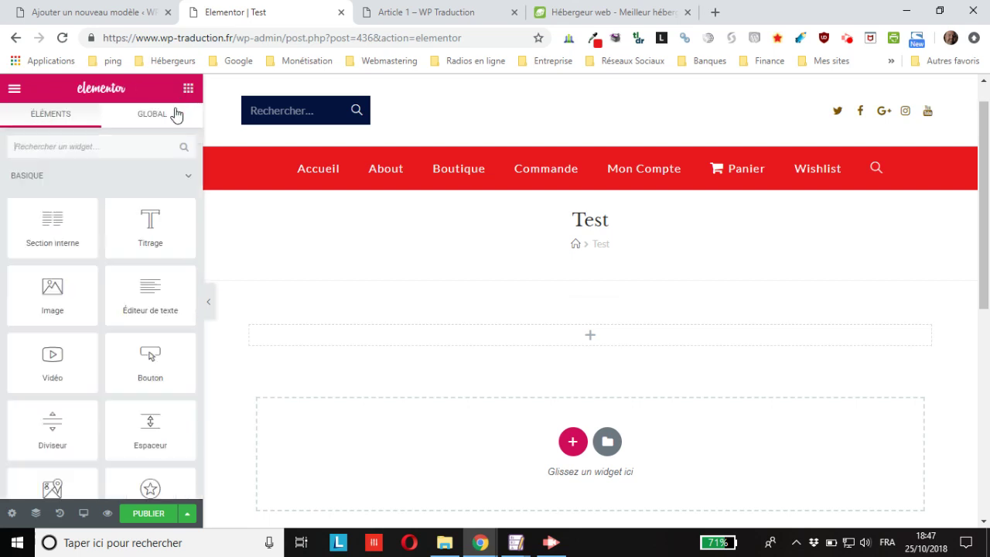
pyautogui.click(112, 146)
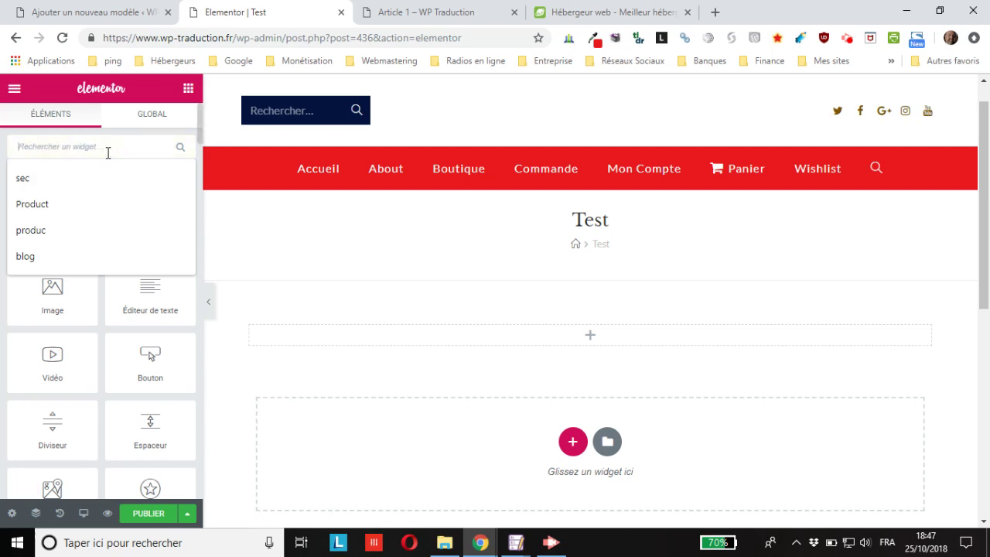
pyautogui.write('app')
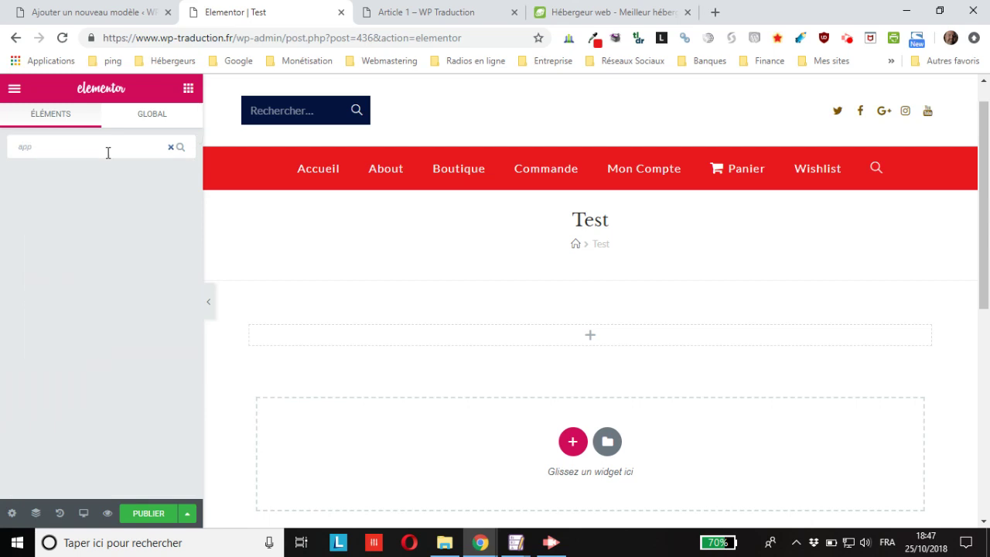
pyautogui.press('BackSpace')
pyautogui.press('BackSpace')
pyautogui.press('BackSpace')
pyautogui.write('e')
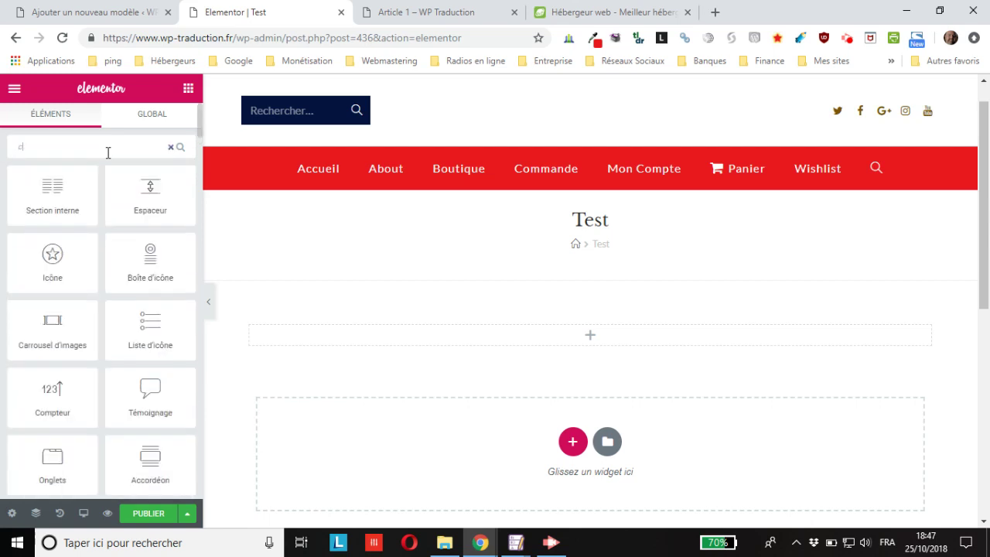
pyautogui.write('a')
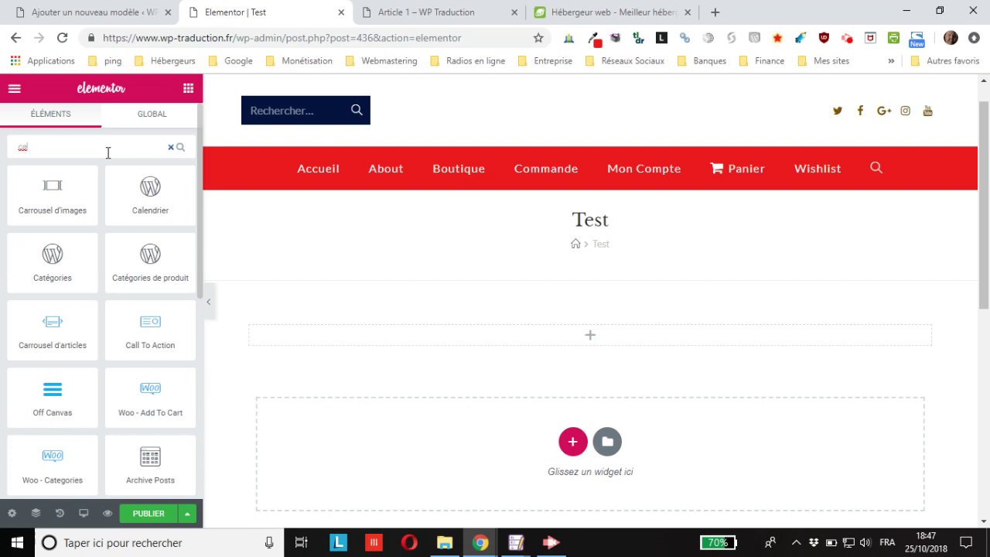
pyautogui.moveTo(147, 329); pyautogui.dragTo(600, 342)
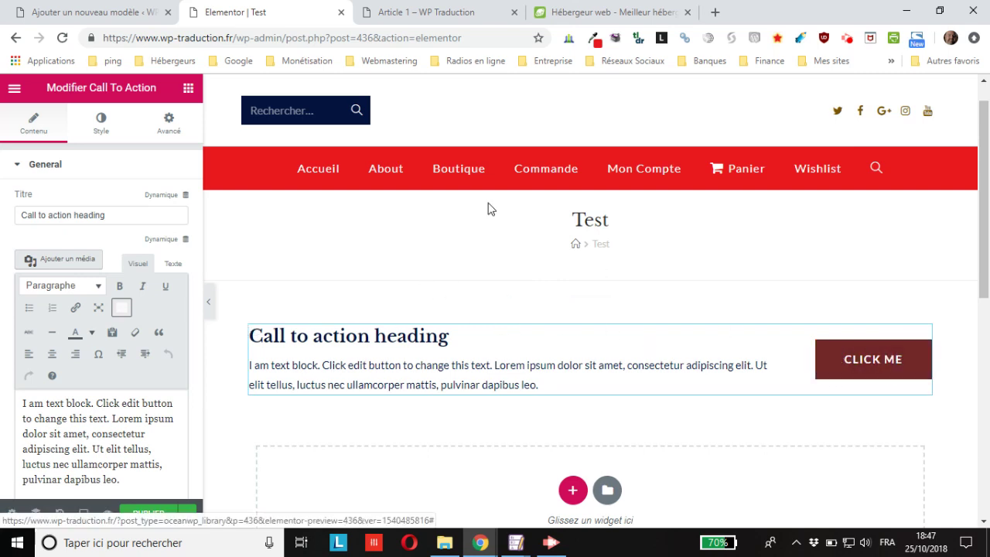
# Step: Copy the heading "Informations sur l'affiliation" from the red notice in Article 1
pyautogui.click(430, 13)
pyautogui.scroll(15, 194, 419)
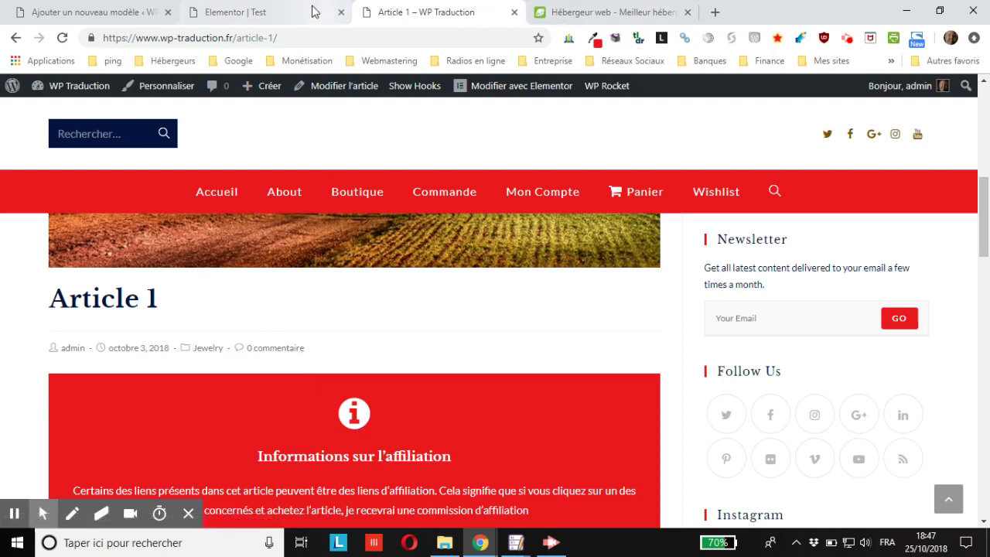
pyautogui.click(259, 7)
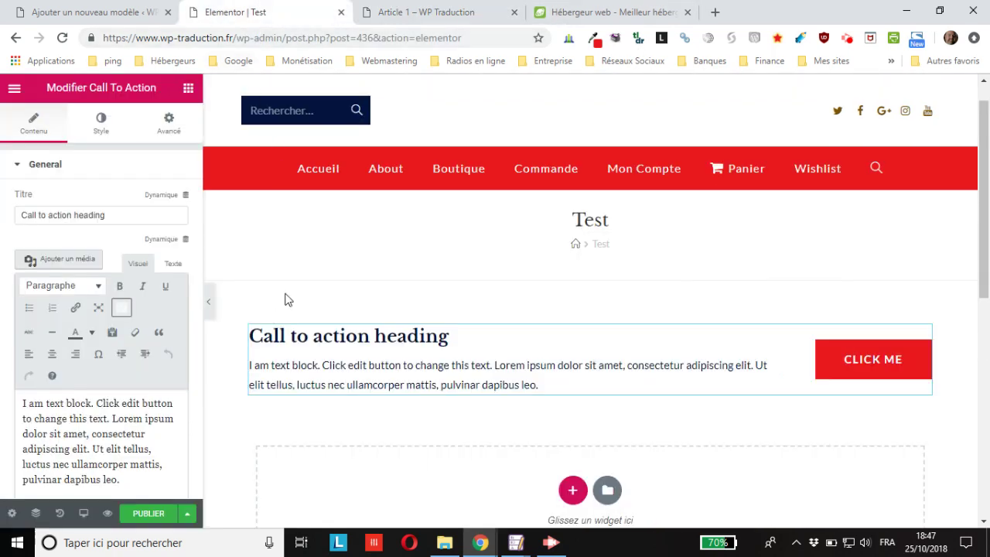
pyautogui.click(484, 6)
pyautogui.scroll(-2, 356, 351)
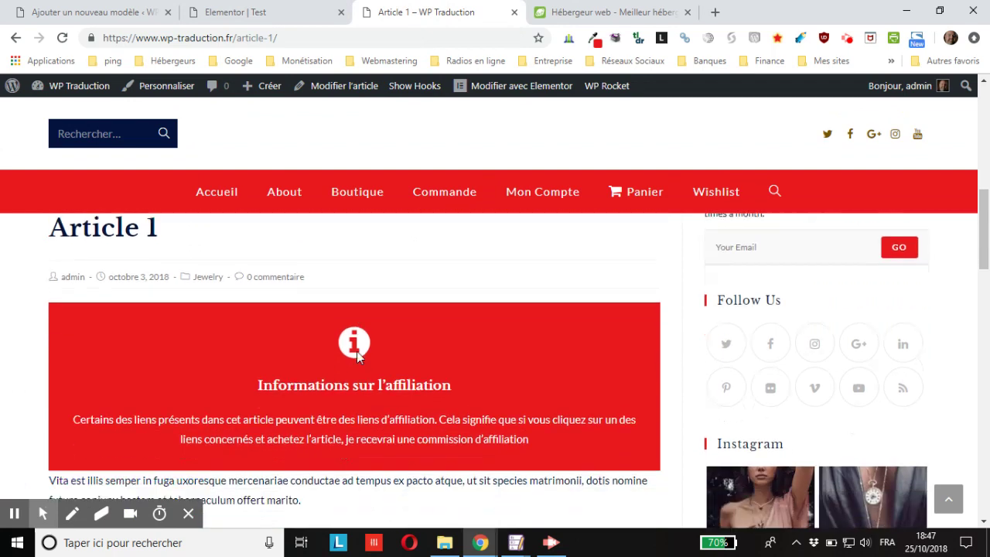
pyautogui.moveTo(407, 311); pyautogui.dragTo(258, 313)
pyautogui.rightClick(287, 314)
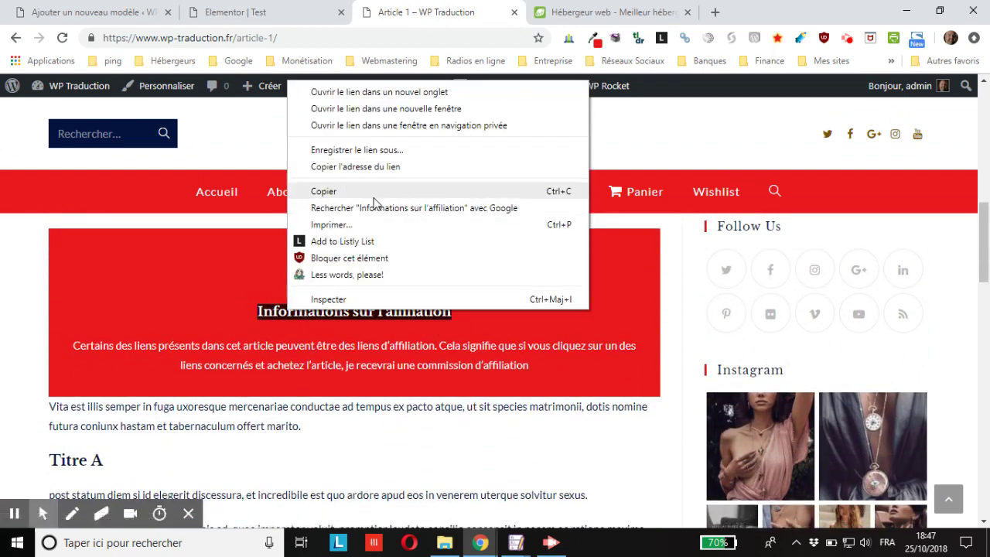
pyautogui.click(324, 194)
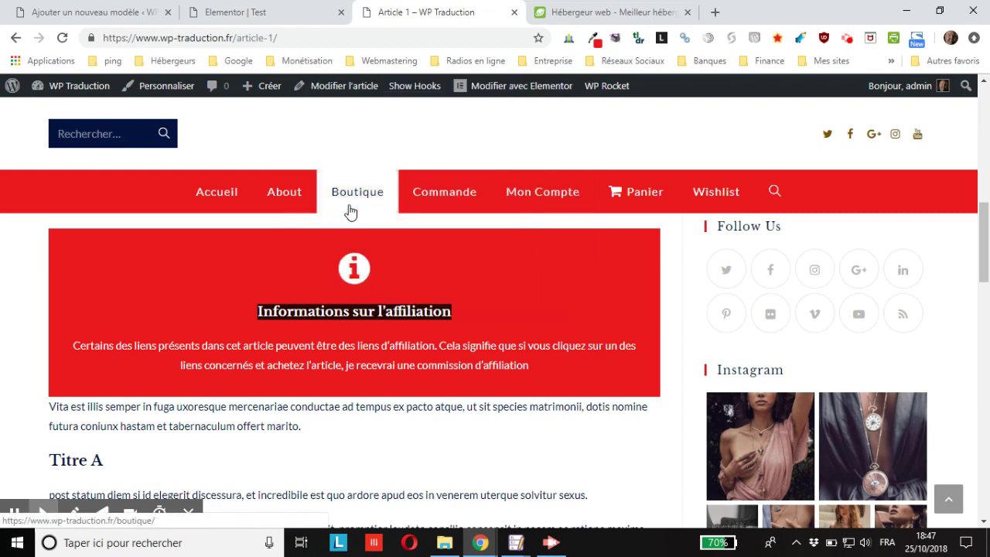
# Step: Replace the Call To Action heading in the Test template with the copied "Informations sur l'affiliation"
pyautogui.click(254, 13)
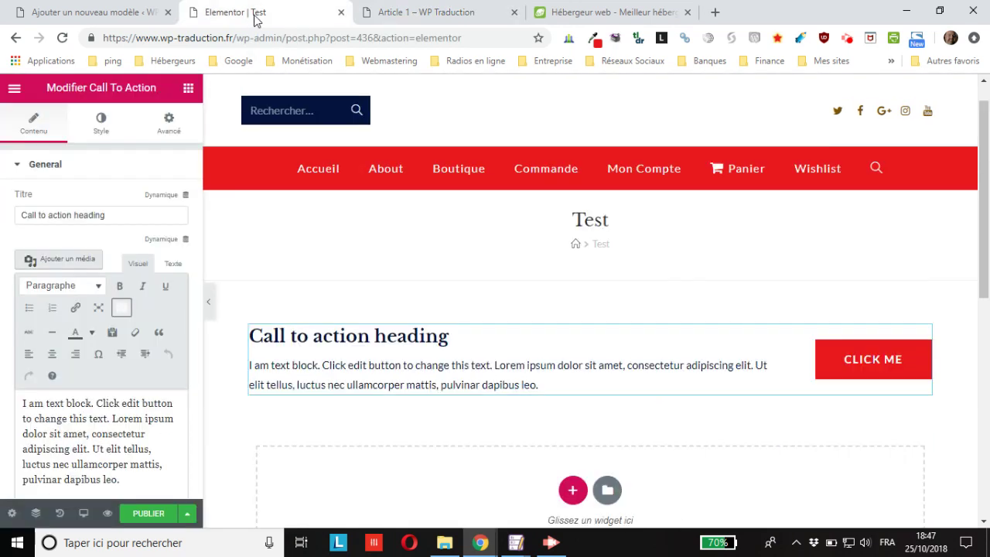
pyautogui.click(482, 341)
pyautogui.moveTo(471, 341); pyautogui.dragTo(249, 341)
pyautogui.hotkey('ctrl', 'v')
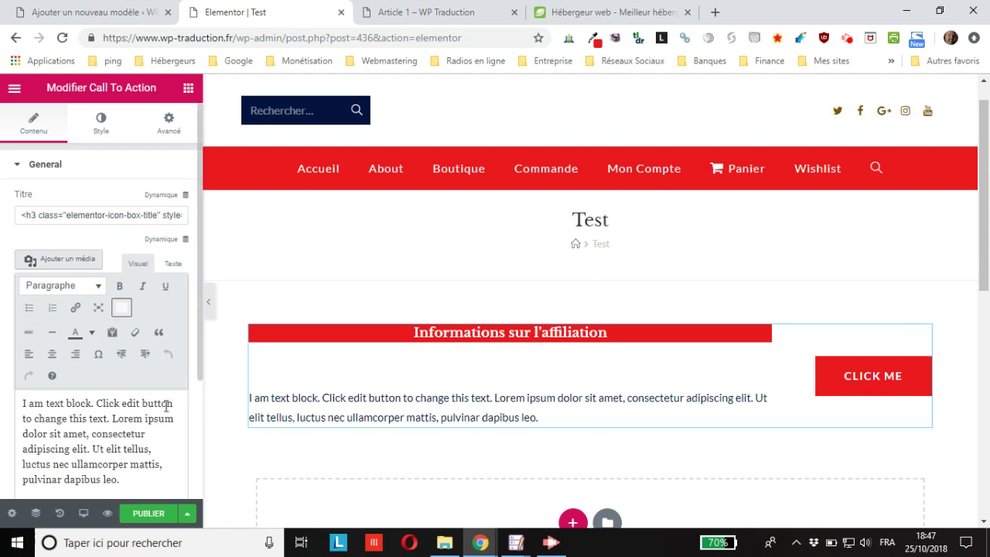
# Step: Replace the HTML code in the Call To Action title with the plain heading "Informations sur l'affiliation"
pyautogui.click(147, 434)
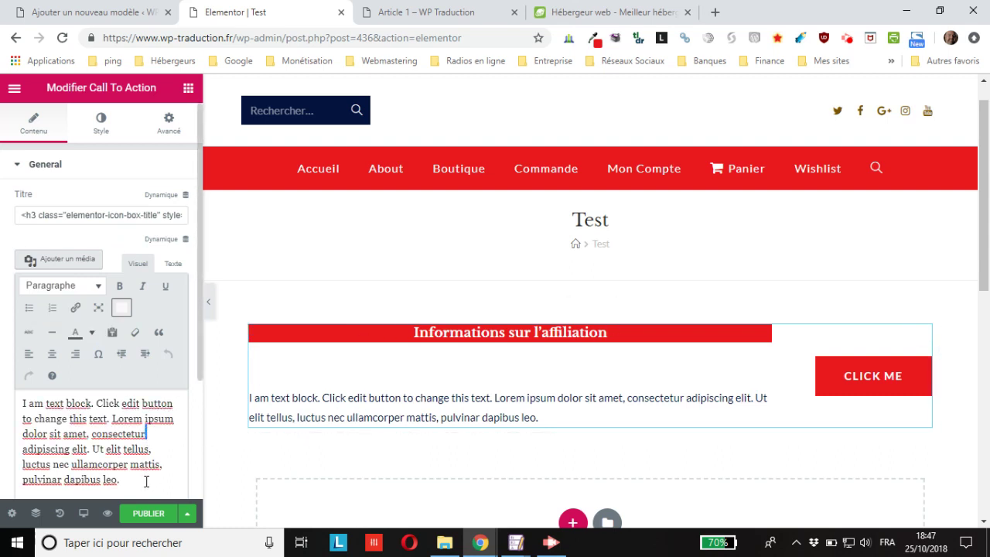
pyautogui.tripleClick(99, 214)
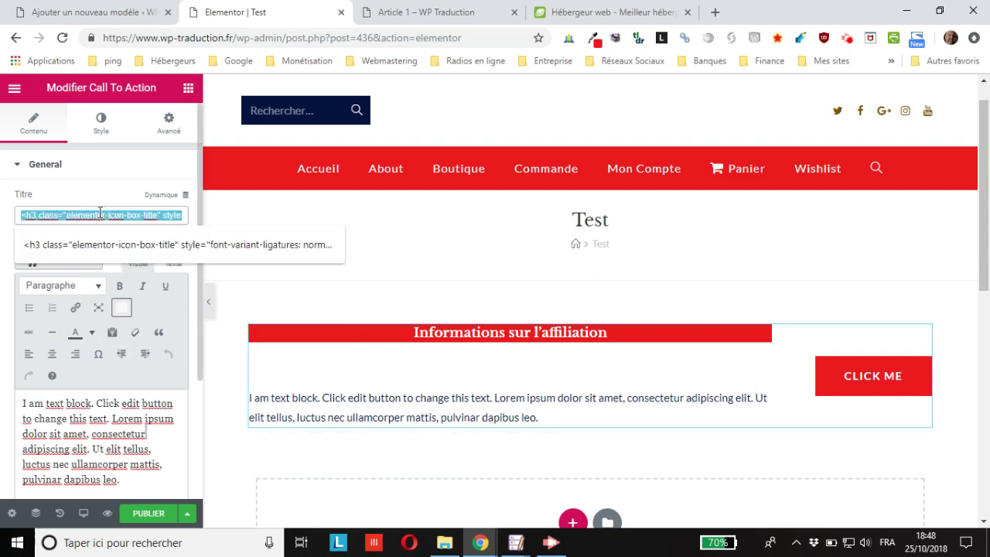
pyautogui.hotkey('ctrl', 'v')
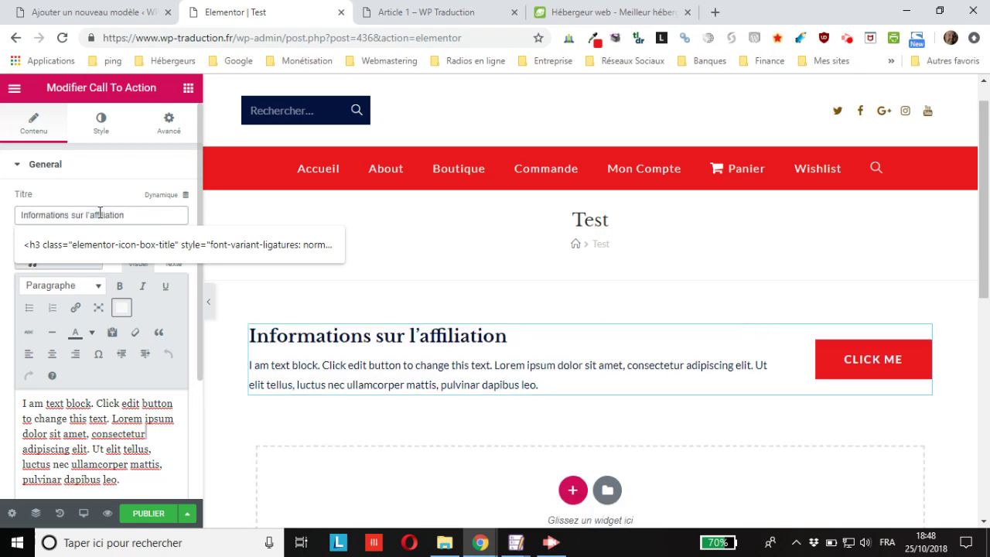
# Step: Copy the explanatory paragraph beginning "Certains des liens présents dans cet article" from the red notice in Article 1
pyautogui.click(137, 404)
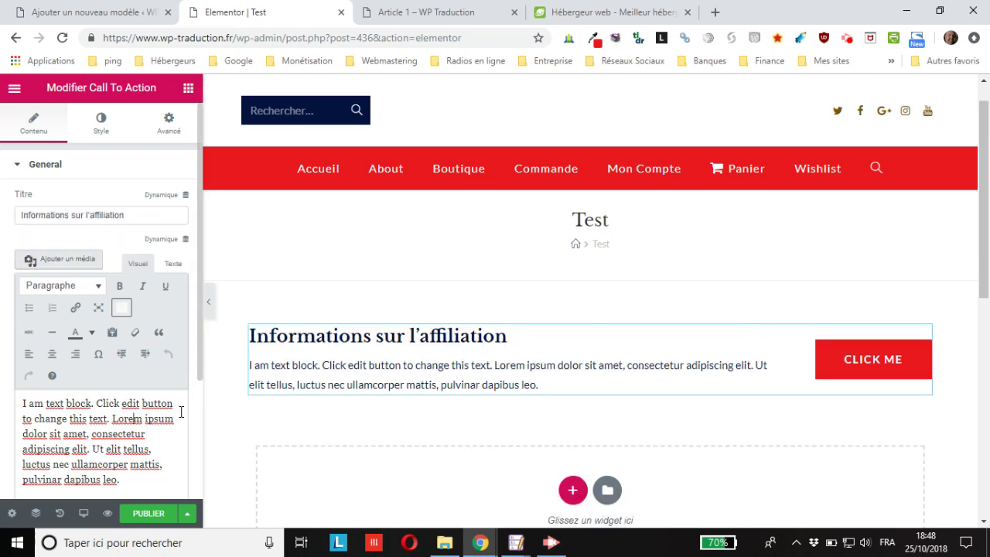
pyautogui.click(433, 6)
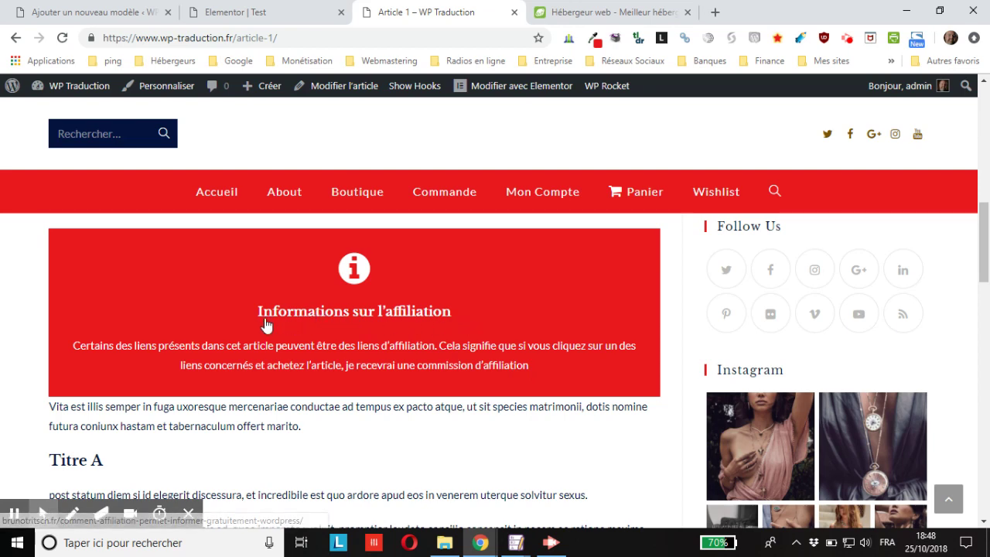
pyautogui.click(248, 14)
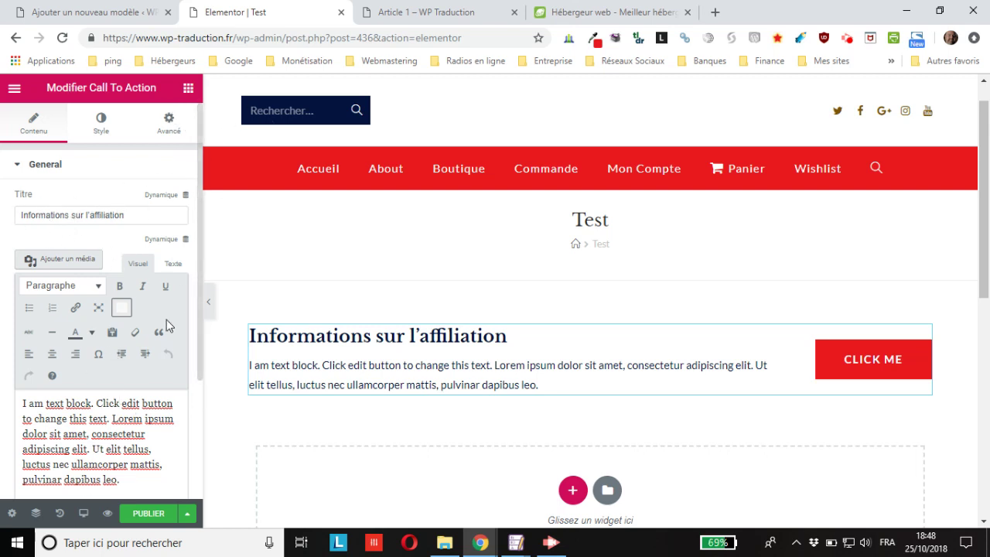
pyautogui.click(391, 12)
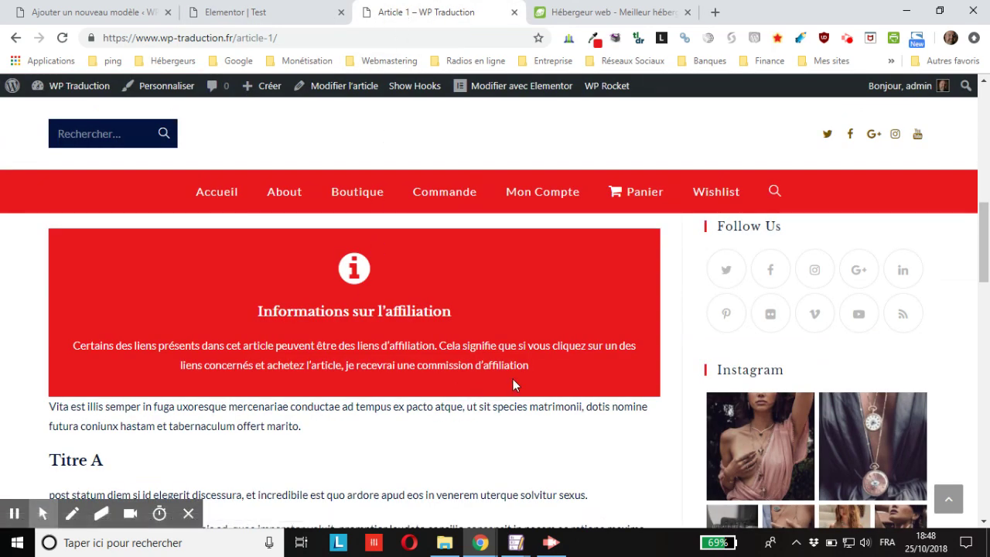
pyautogui.moveTo(535, 368); pyautogui.dragTo(74, 341)
pyautogui.hotkey('ctrl', 'c')
pyautogui.rightClick(98, 341)
pyautogui.click(133, 351)
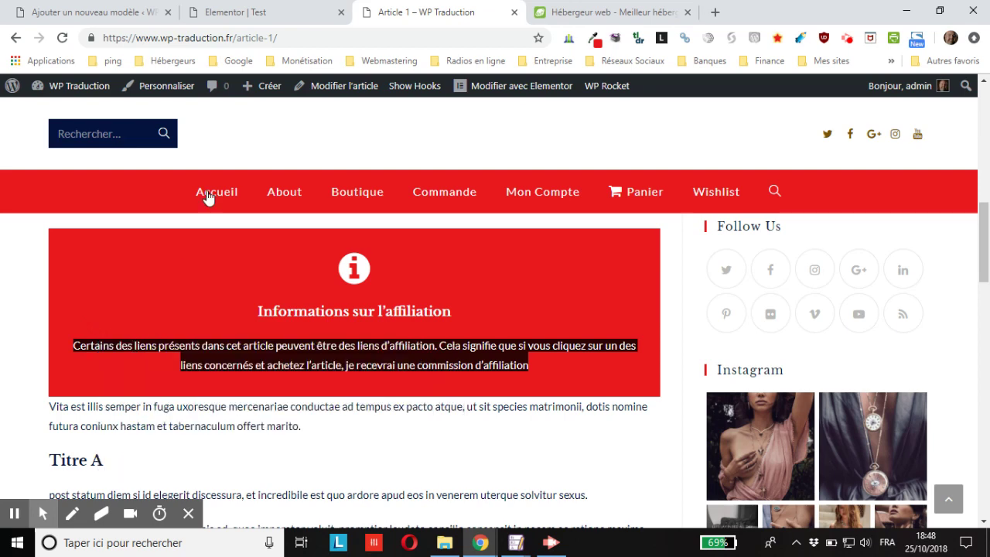
# Step: Replace the Call To Action's placeholder description in the Test template with the copied affiliation paragraph
pyautogui.click(227, 12)
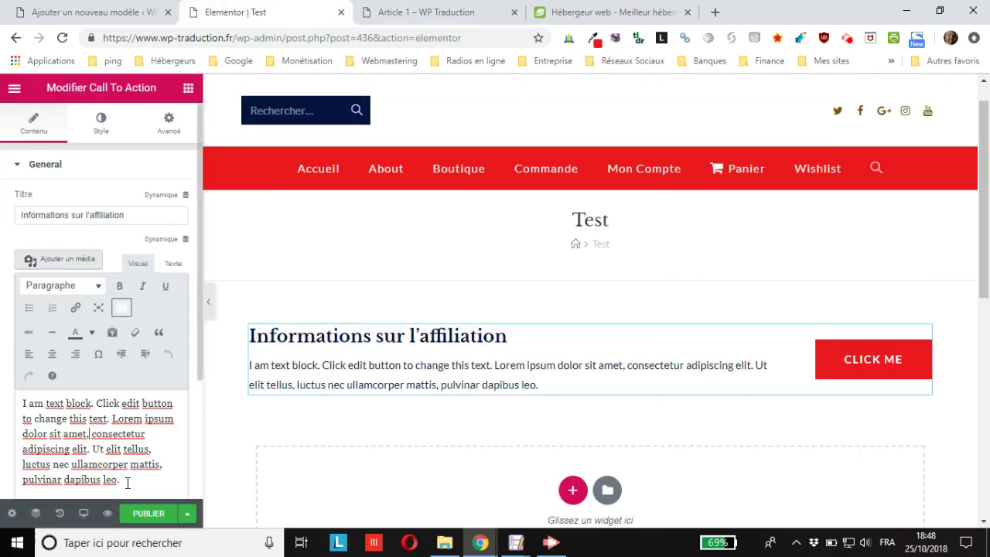
pyautogui.moveTo(128, 482); pyautogui.dragTo(3, 401)
pyautogui.hotkey('ctrl', 'v')
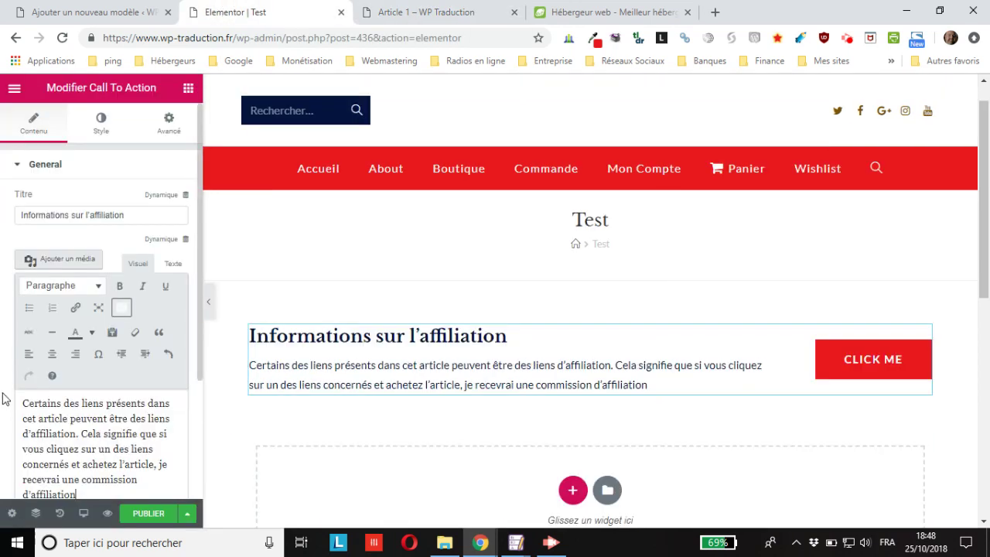
# Step: Examine the description in both visual and text modes, and review the HTML tag choices for the title
pyautogui.scroll(-1, 226, 364)
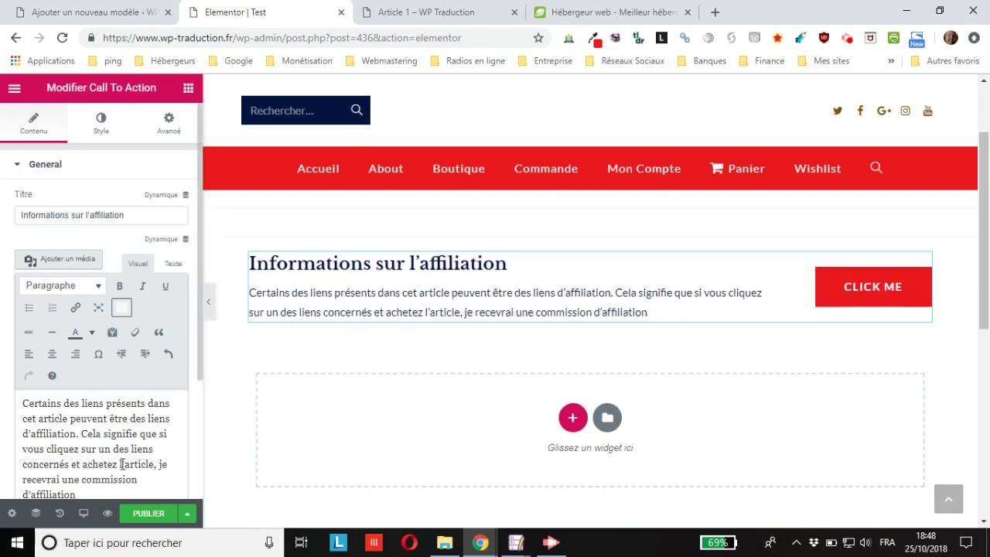
pyautogui.scroll(-1, 120, 375)
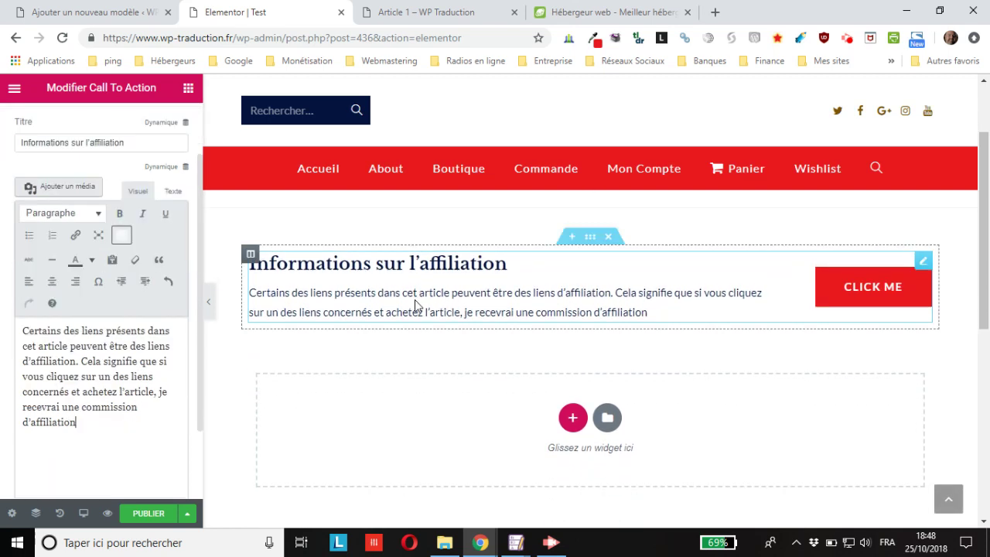
pyautogui.click(173, 191)
pyautogui.click(137, 192)
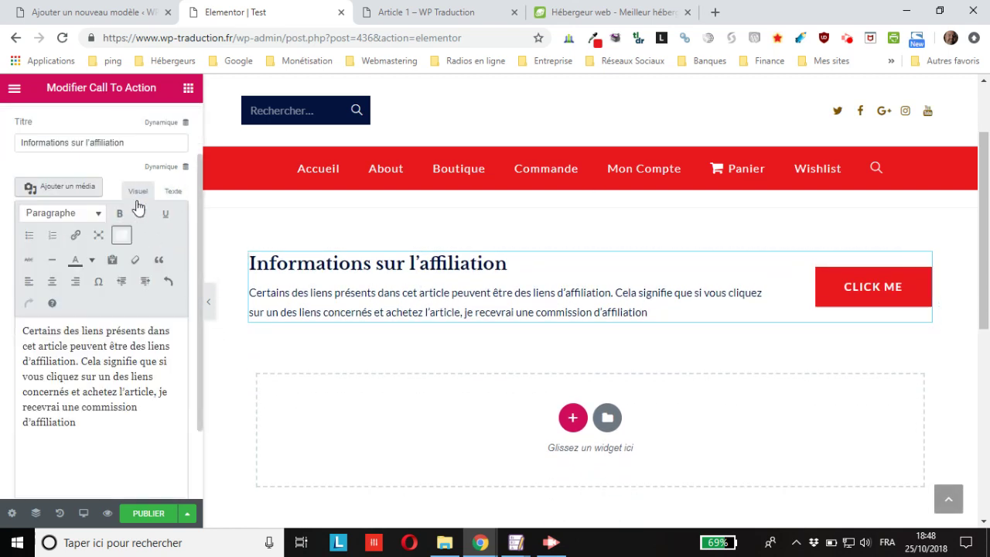
pyautogui.click(177, 194)
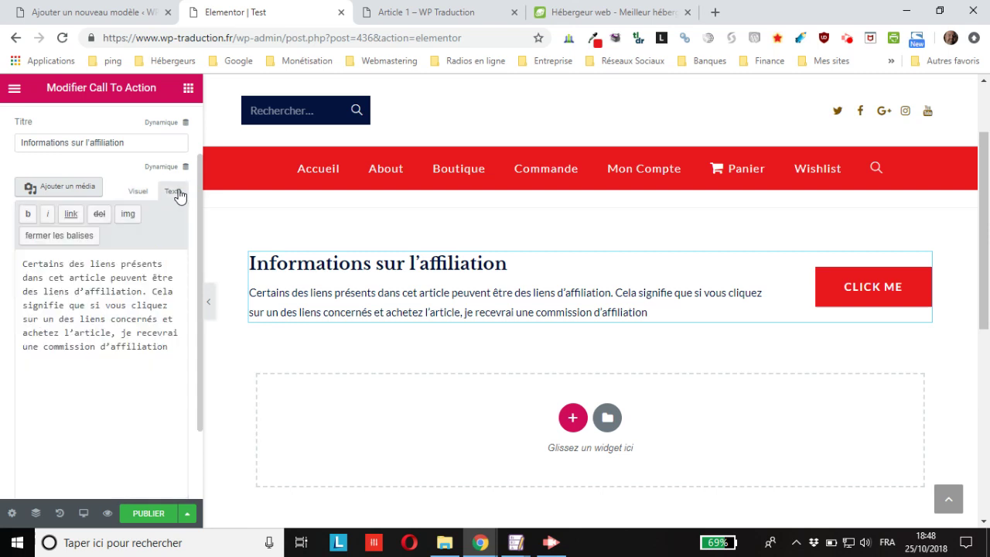
pyautogui.click(135, 195)
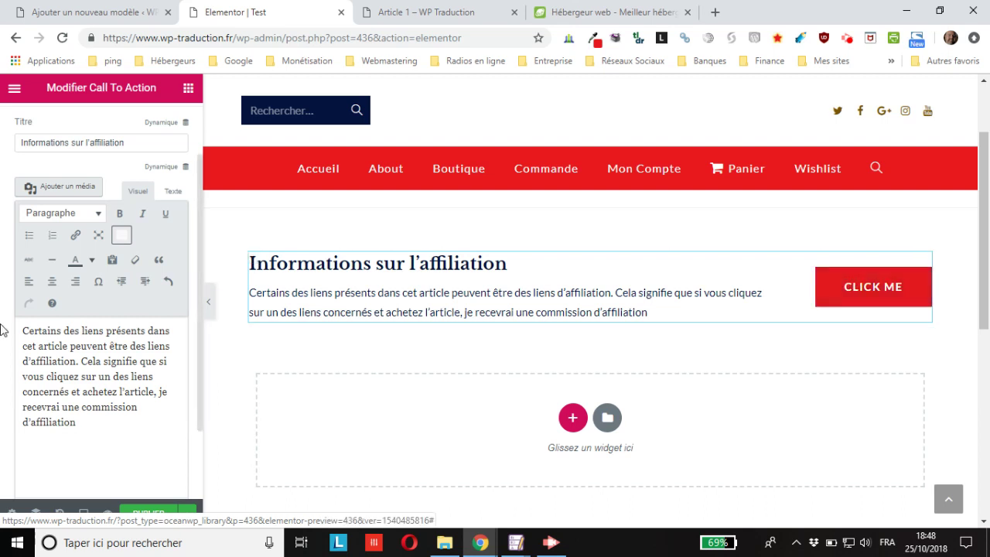
pyautogui.scroll(-2, 3, 344)
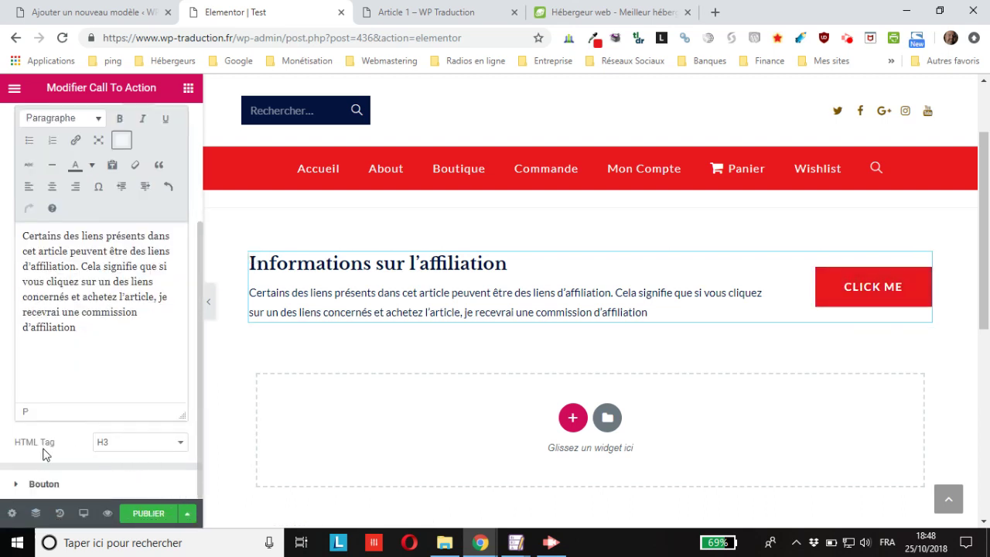
pyautogui.click(139, 449)
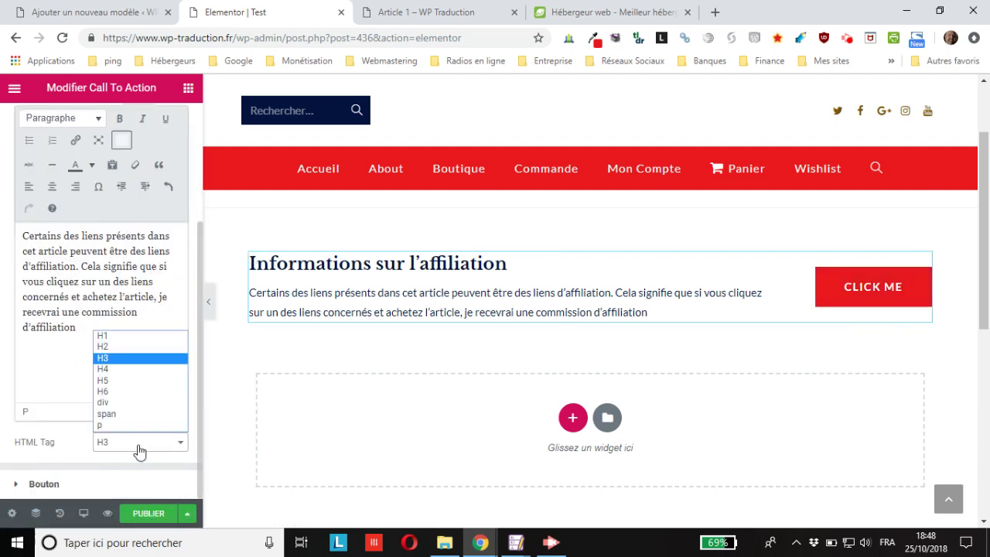
pyautogui.click(139, 451)
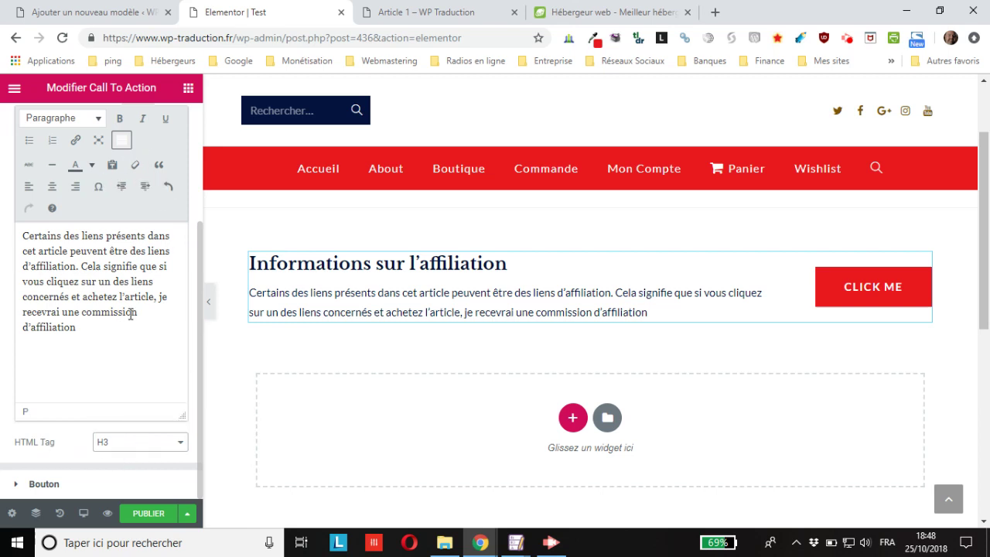
# Step: Search the Call To Action button's icons for "info", try info-circle, and set the icon to info
pyautogui.click(57, 486)
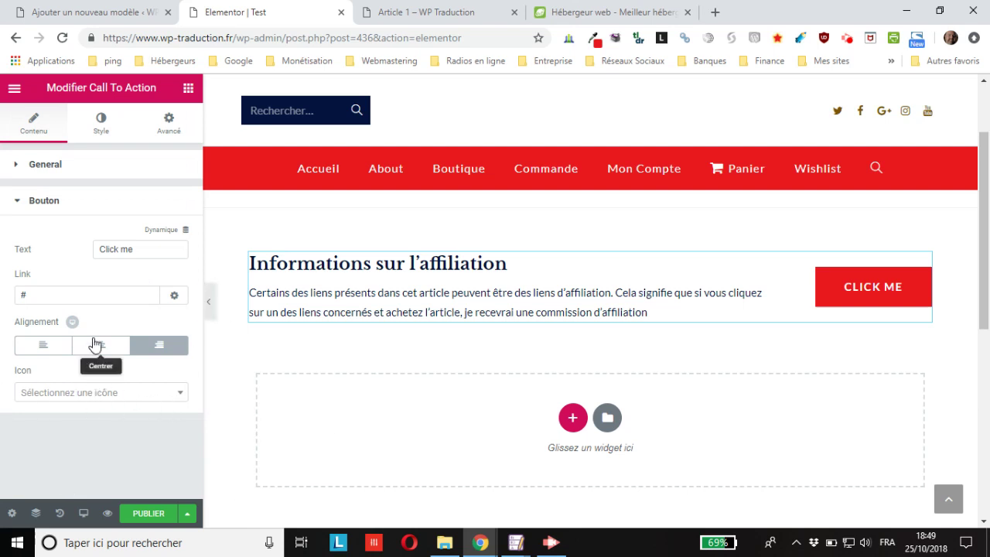
pyautogui.click(116, 396)
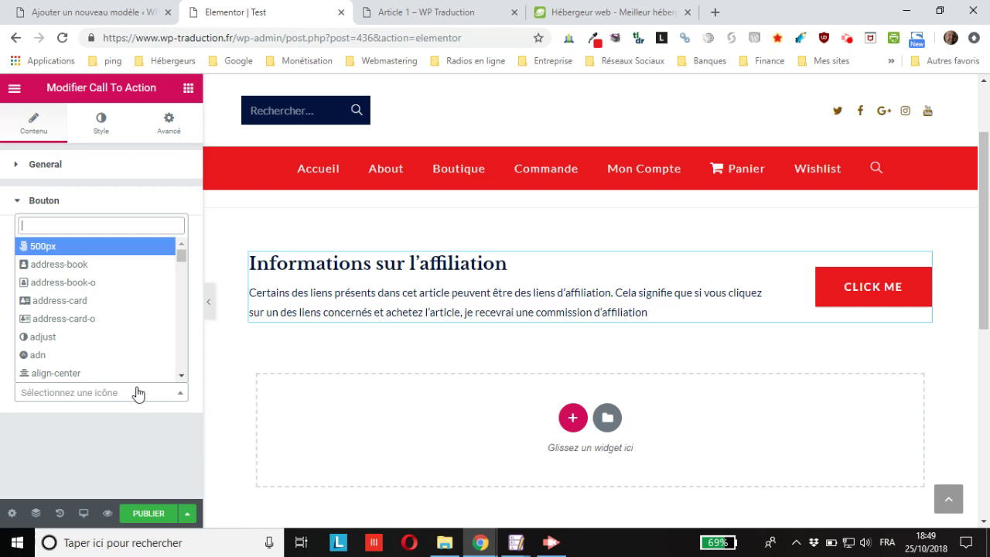
pyautogui.write('info')
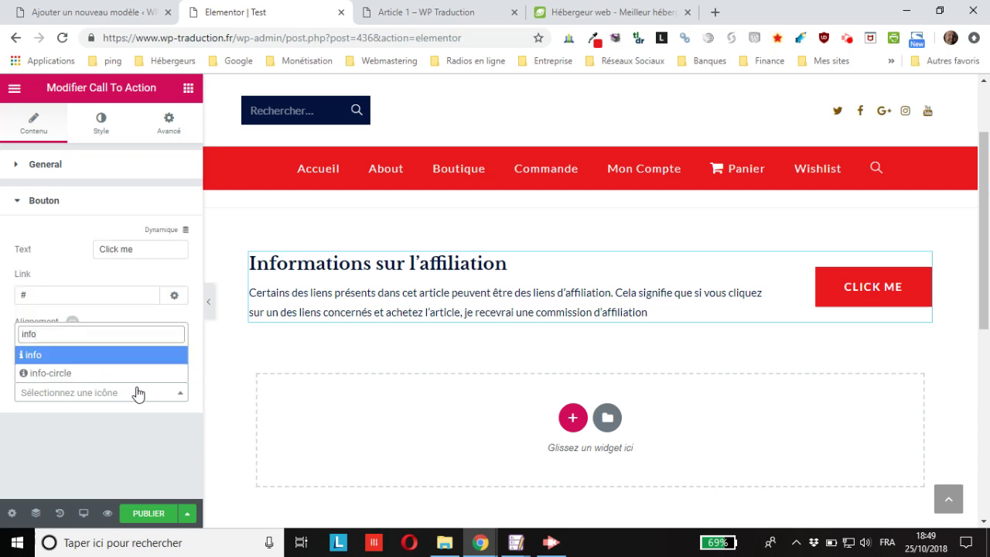
pyautogui.click(83, 375)
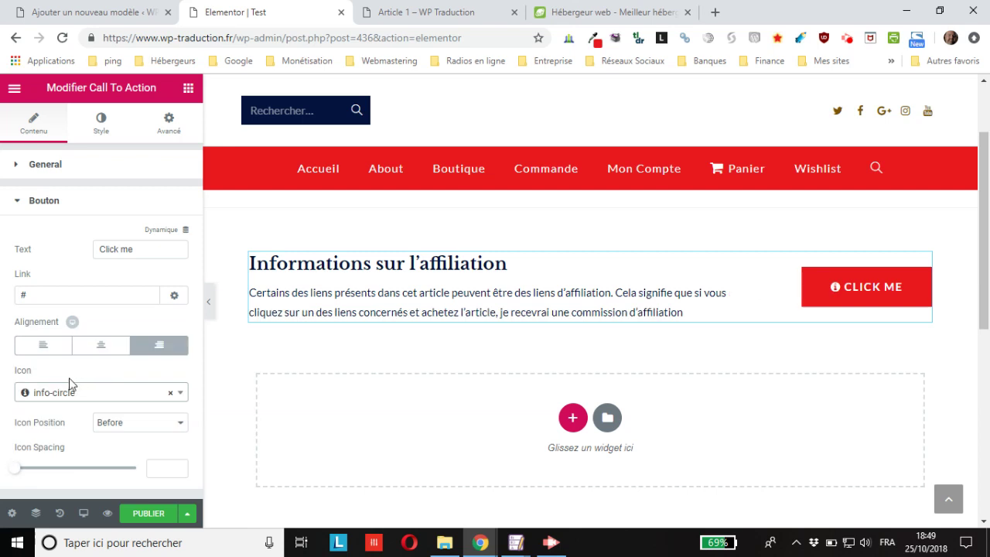
pyautogui.click(61, 398)
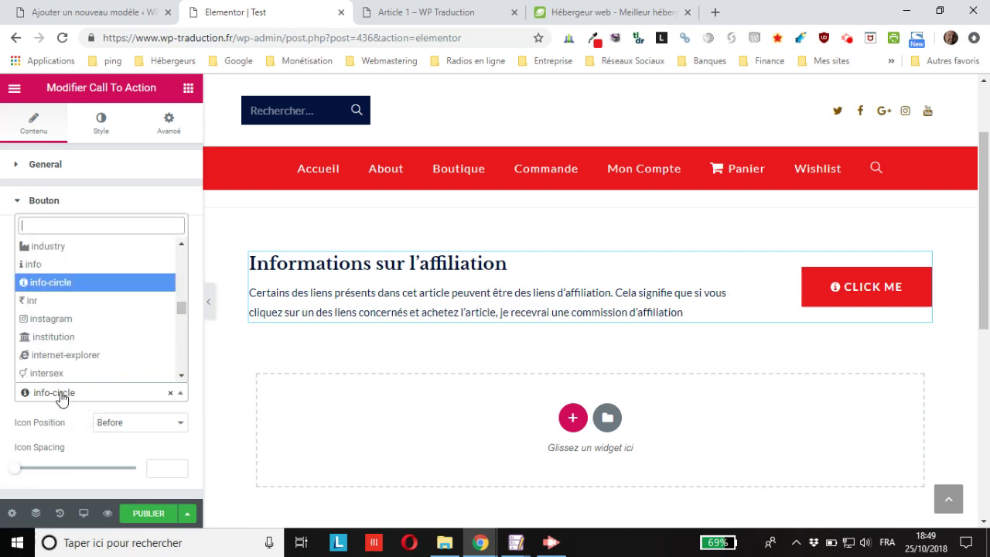
pyautogui.click(44, 268)
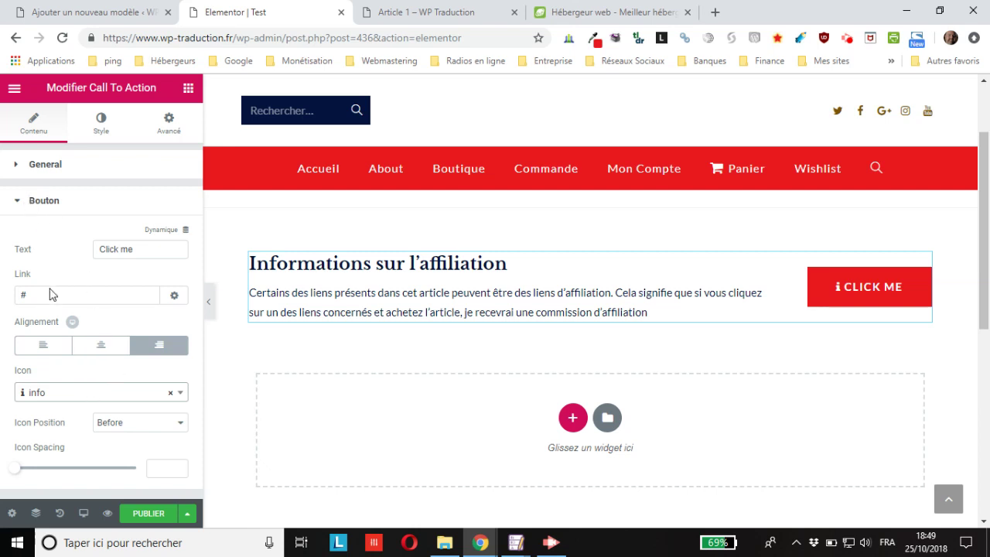
# Step: Copy the link address of the information icon in the red notice of Article 1
pyautogui.click(84, 294)
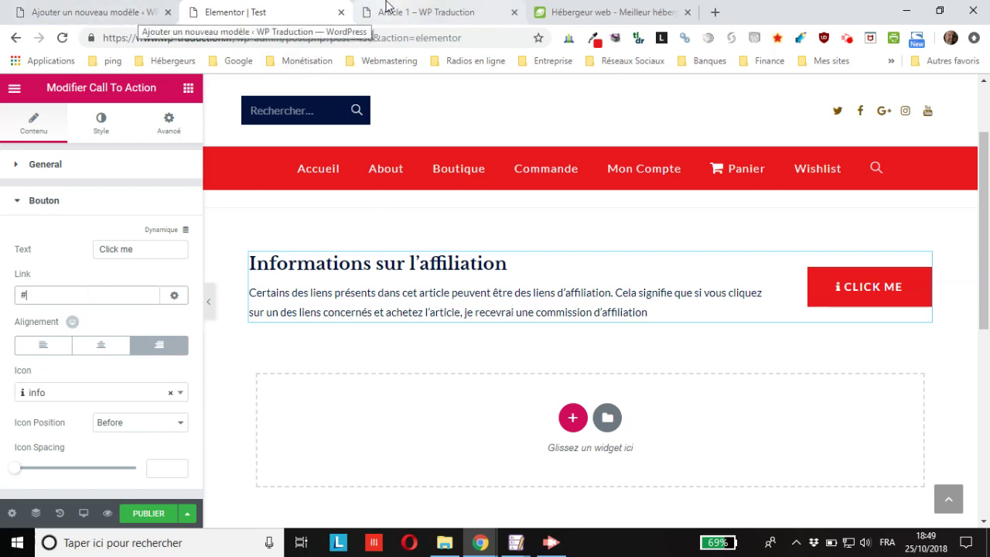
pyautogui.click(417, 12)
pyautogui.scroll(-2, 436, 279)
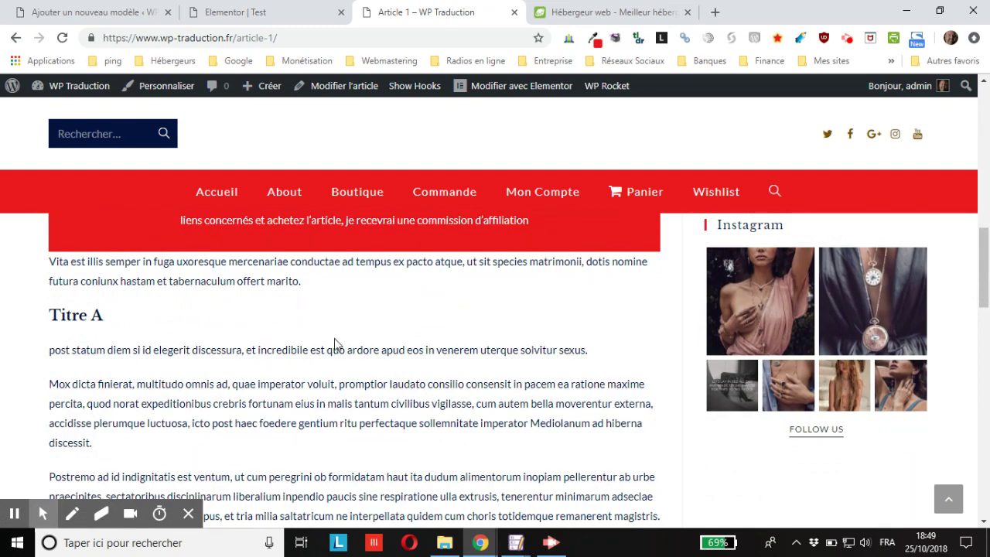
pyautogui.scroll(2, 337, 345)
pyautogui.rightClick(358, 269)
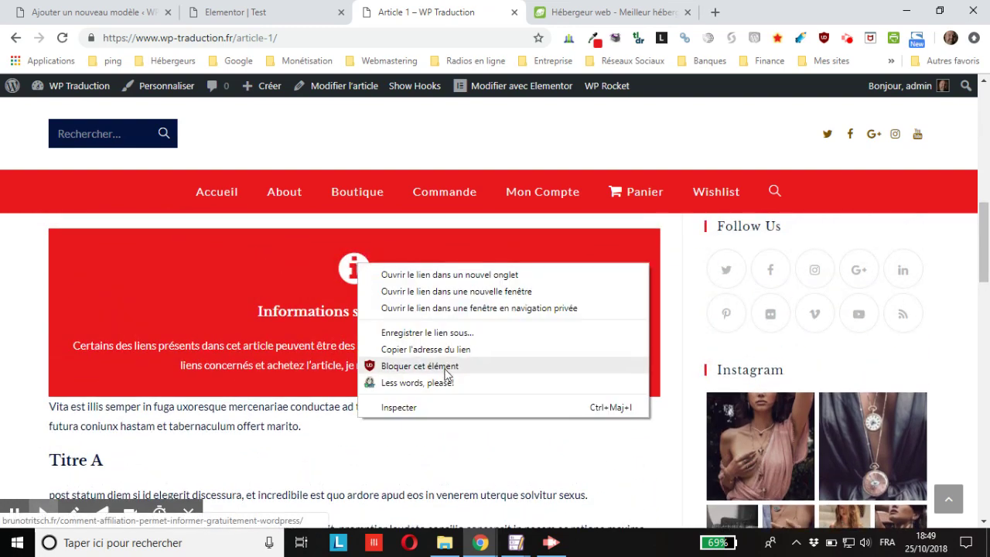
pyautogui.click(447, 350)
# Step: Replace the Call To Action button's link with the copied address and make it open in a new window
pyautogui.click(217, 10)
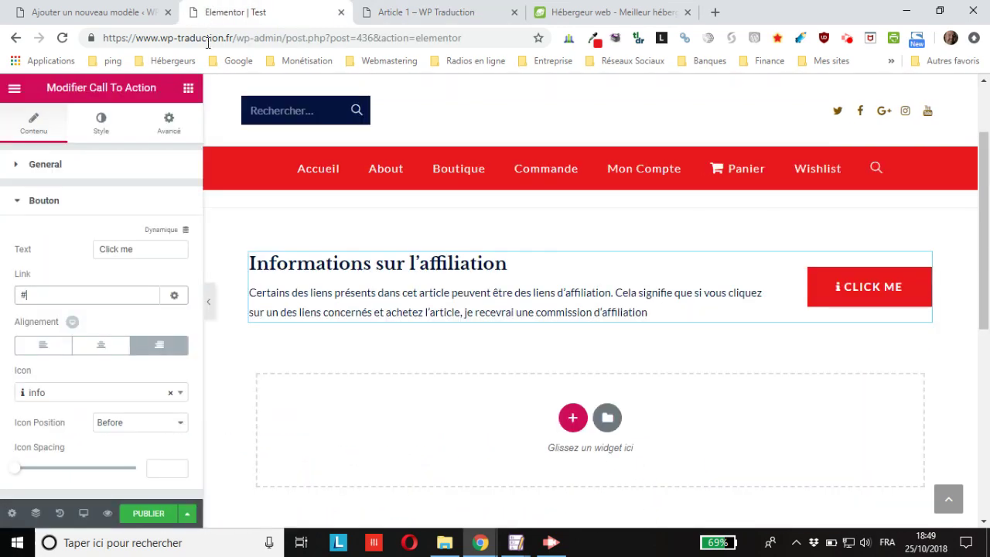
pyautogui.moveTo(48, 295); pyautogui.dragTo(2, 298)
pyautogui.hotkey('ctrl', 'v')
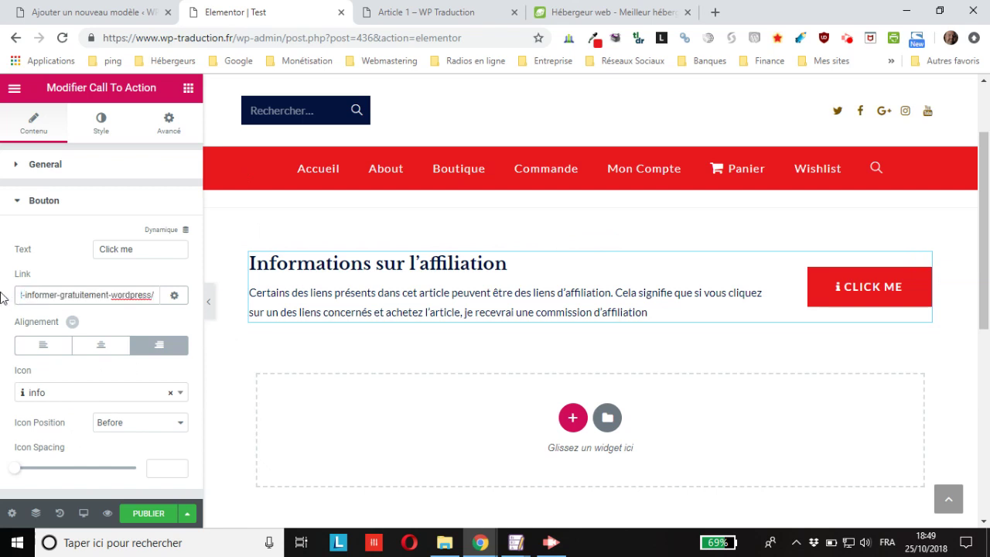
pyautogui.click(173, 297)
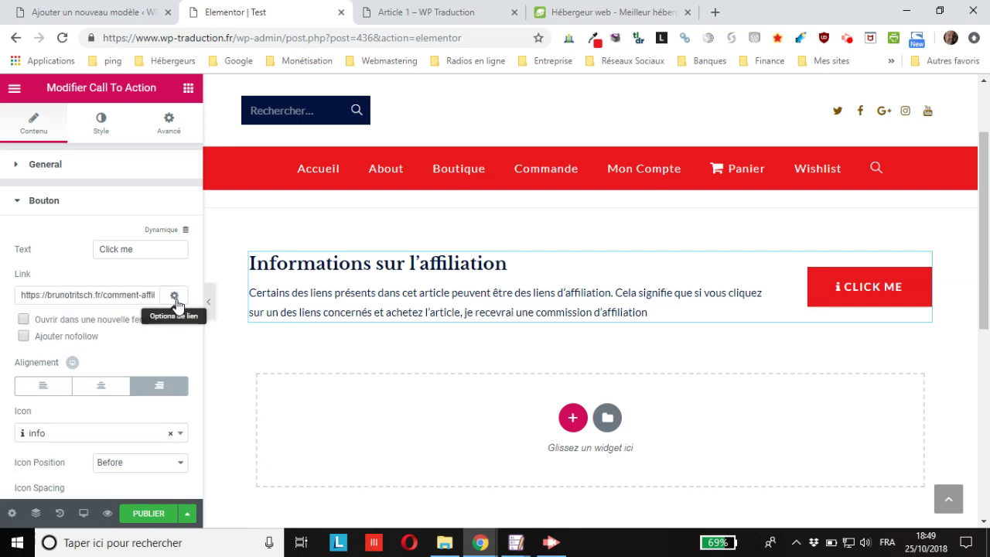
pyautogui.click(24, 322)
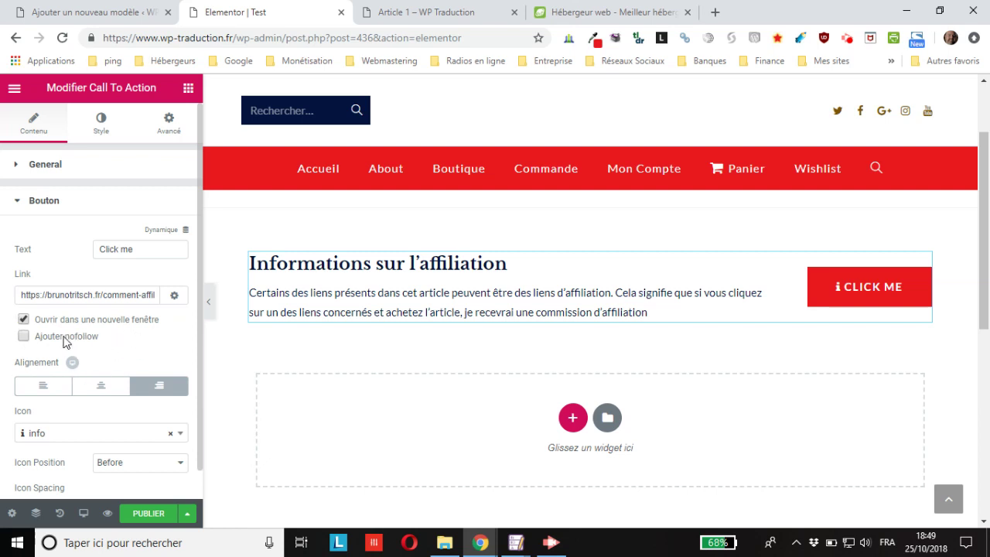
# Step: Set the Call To Action's button alignment to centered and its button text to "Plus d'informations"
pyautogui.click(102, 392)
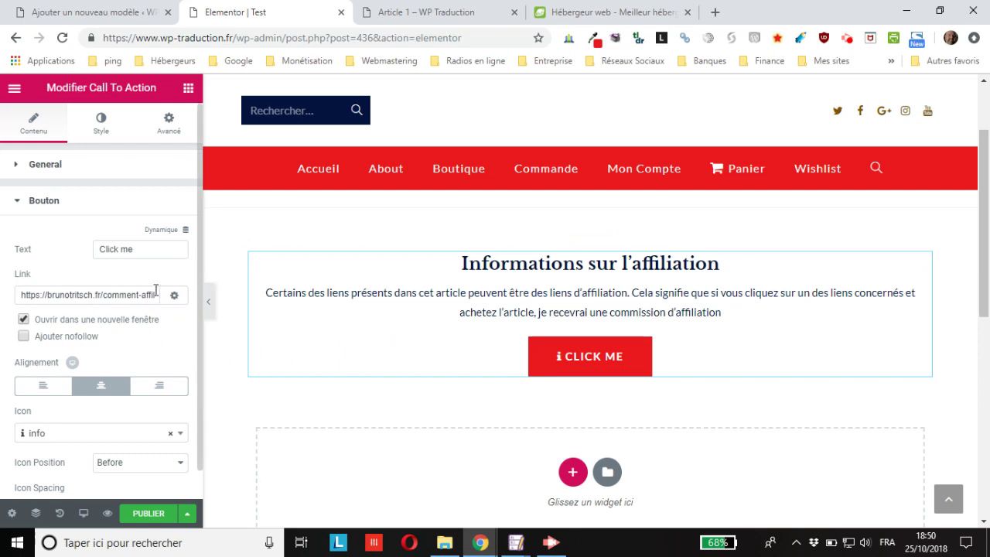
pyautogui.moveTo(137, 249); pyautogui.dragTo(96, 252)
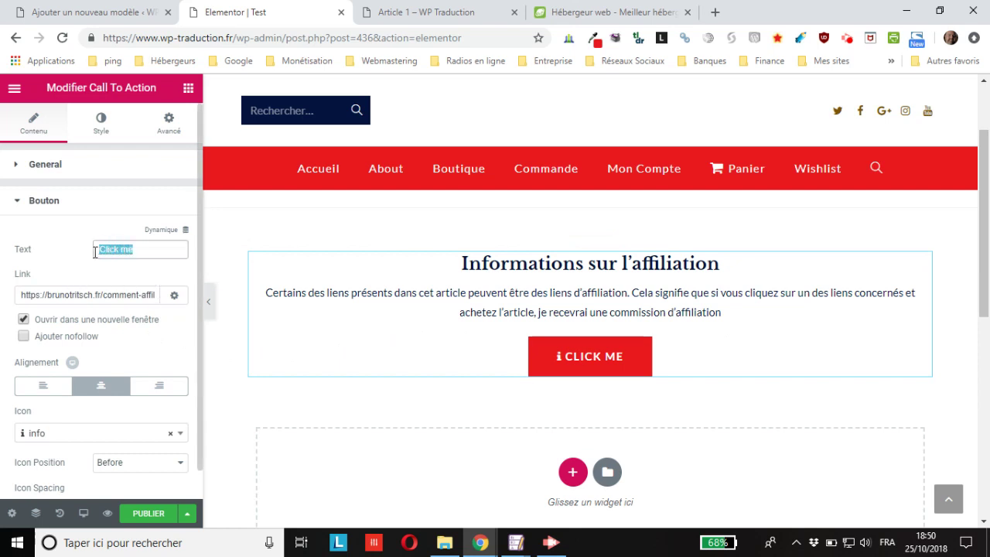
pyautogui.write('Pliu')
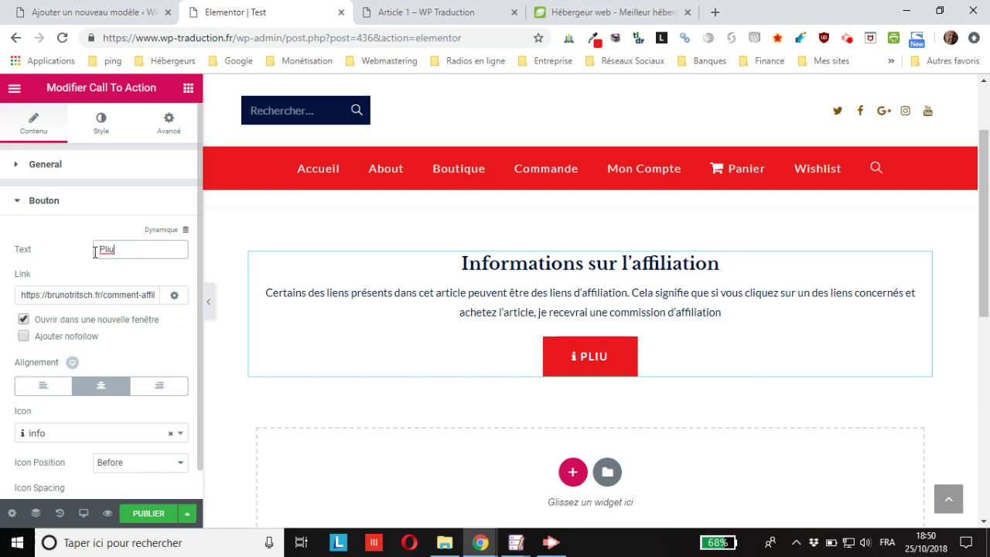
pyautogui.press('BackSpace')
pyautogui.press('BackSpace')
pyautogui.write("us d'informations")
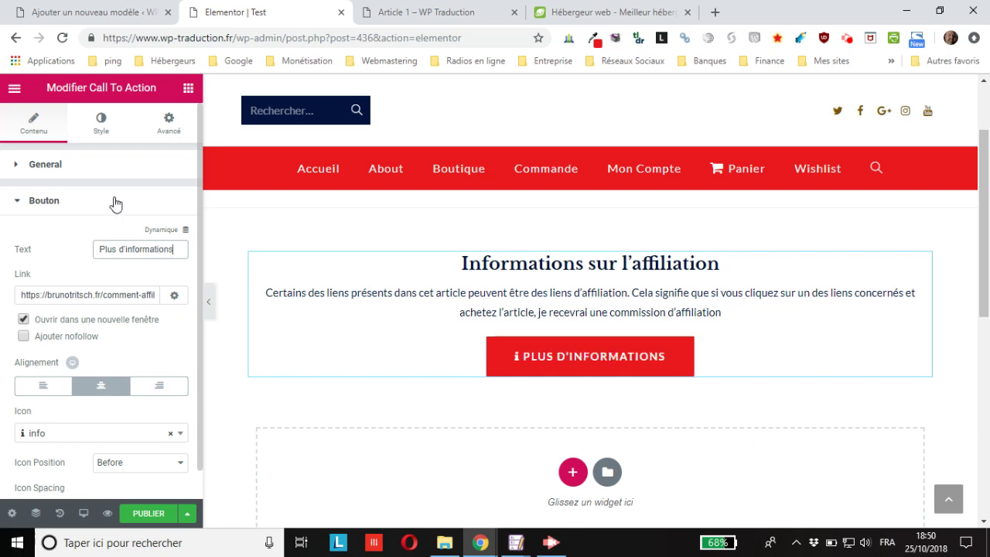
# Step: Look through the dynamic tags available for the Call To Action button's text, then close the list without choosing one
pyautogui.scroll(-1, 68, 331)
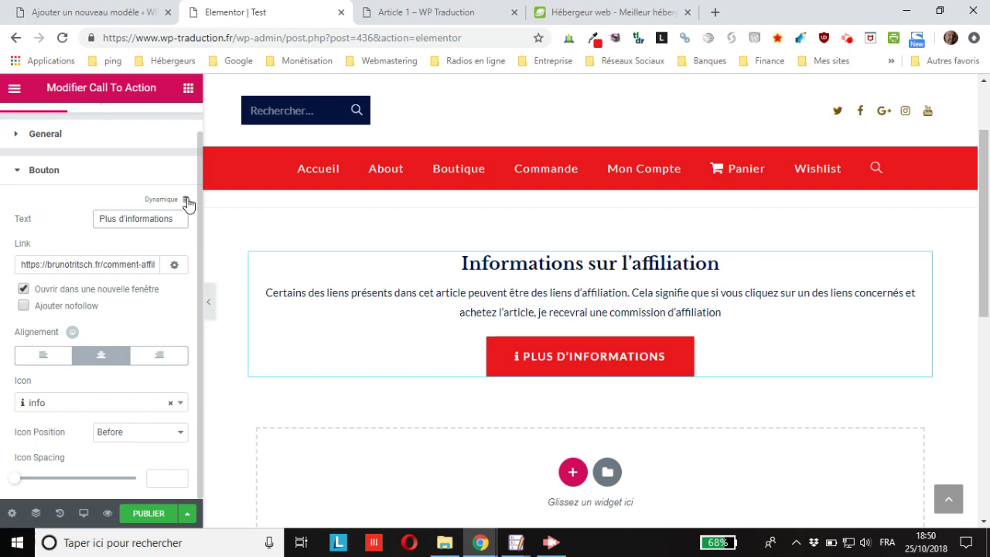
pyautogui.click(84, 241)
pyautogui.click(186, 203)
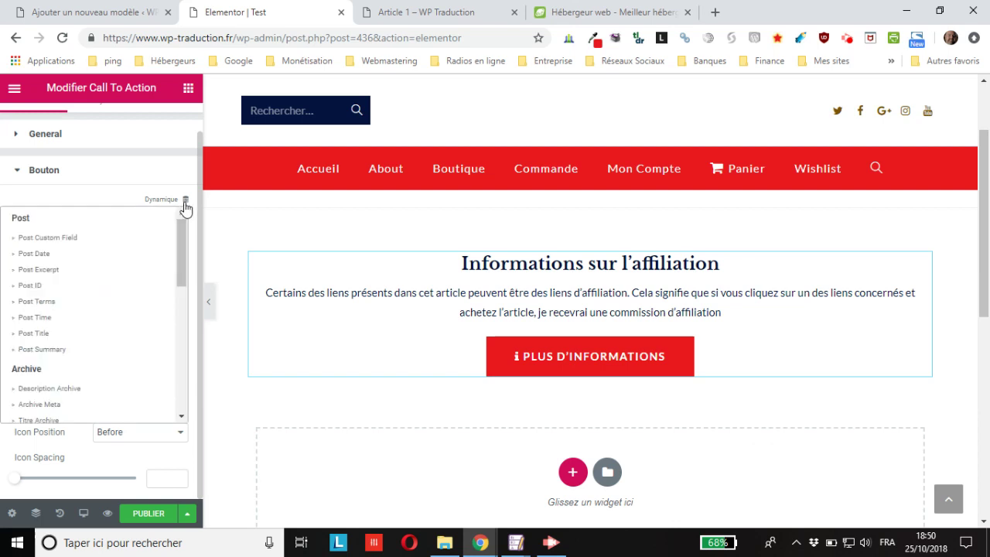
pyautogui.scroll(-2, 69, 283)
pyautogui.scroll(-1, 69, 283)
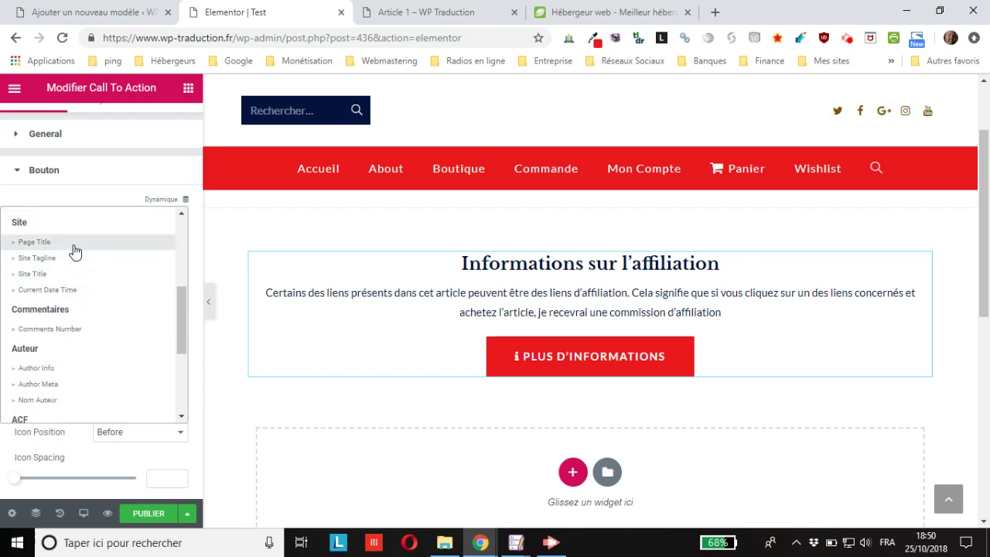
pyautogui.scroll(-2, 72, 255)
pyautogui.scroll(-1, 58, 299)
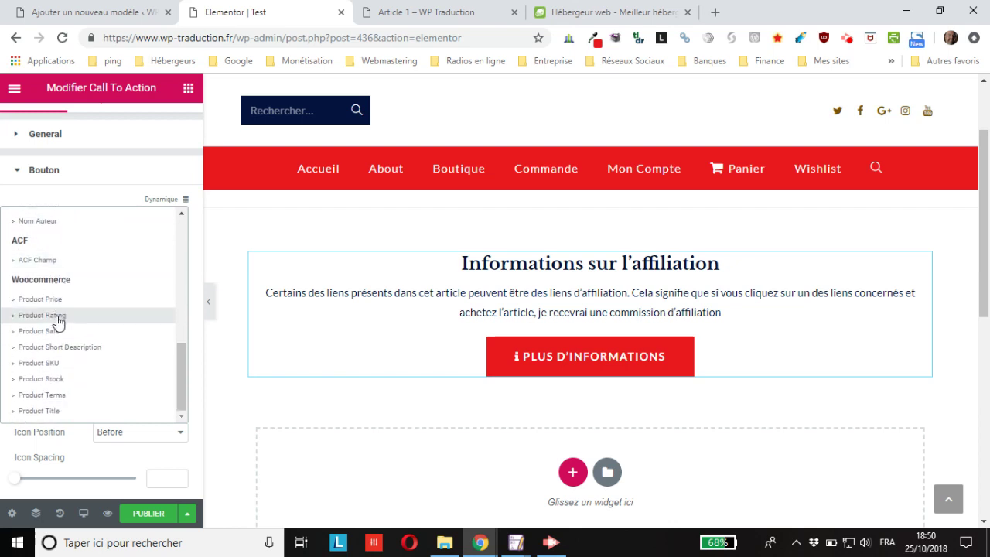
pyautogui.scroll(8, 58, 382)
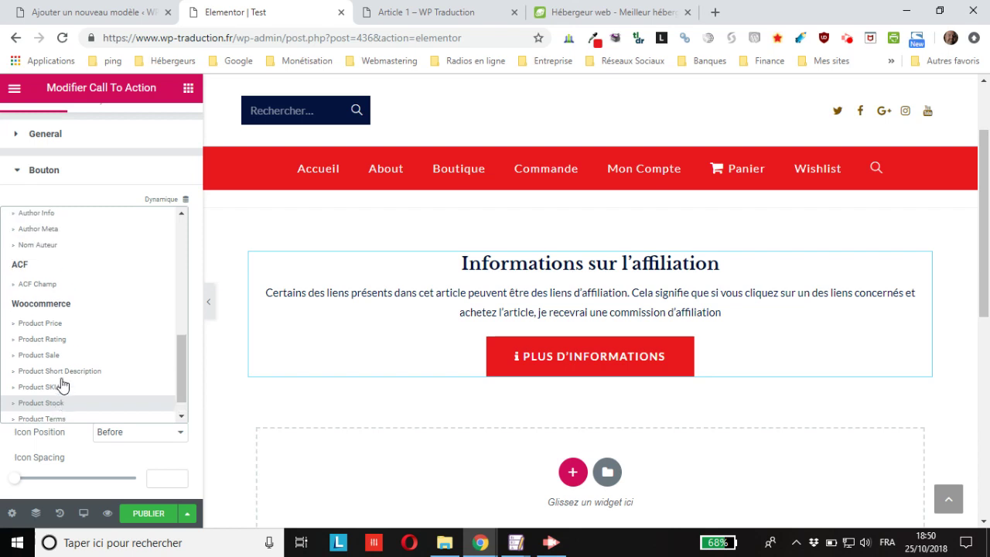
pyautogui.scroll(3, 64, 377)
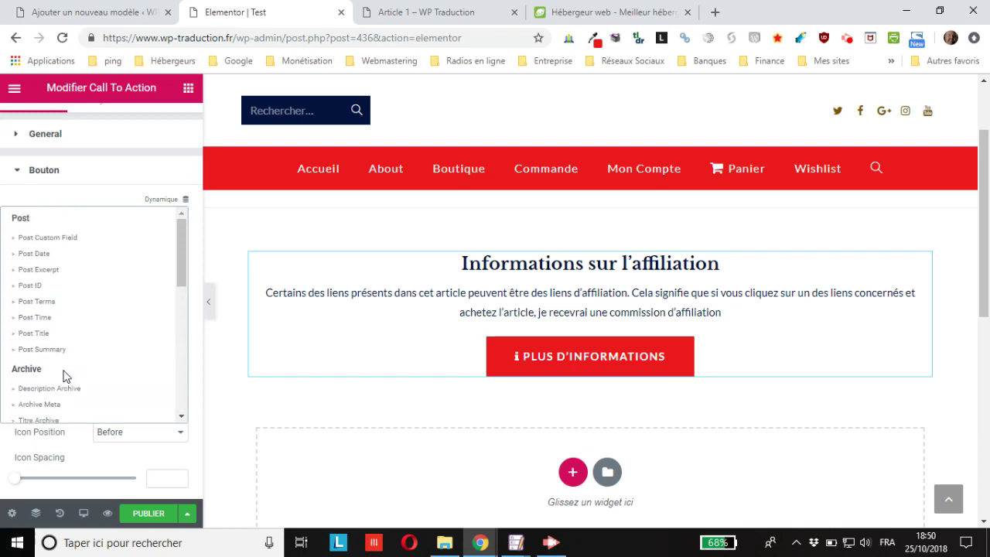
pyautogui.click(150, 177)
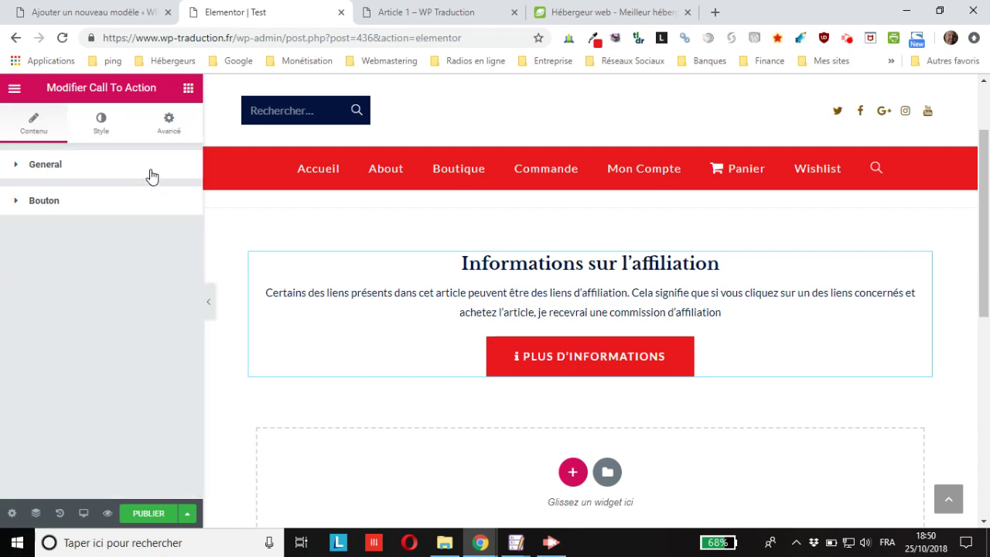
# Step: Set the icon spacing of the Call To Action's button to 5
pyautogui.click(109, 165)
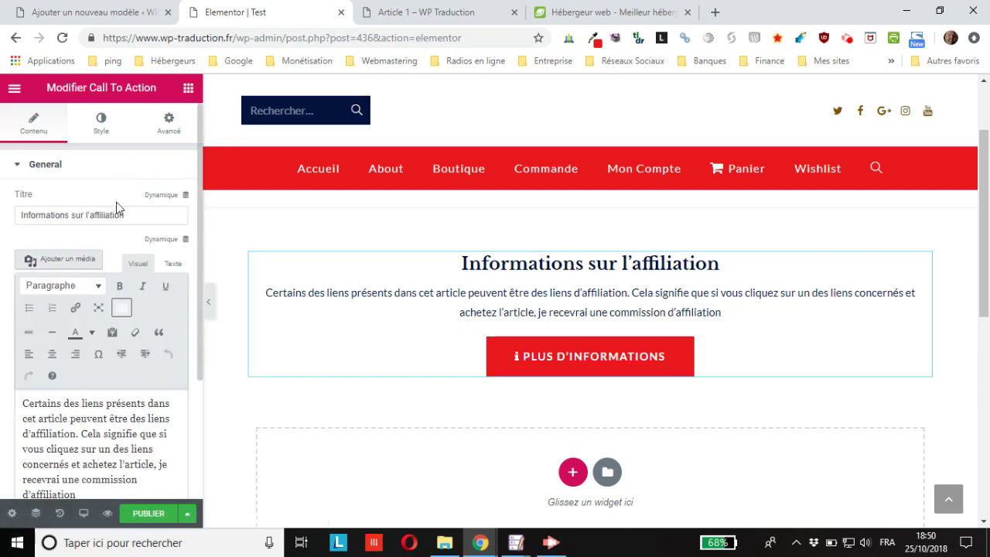
pyautogui.click(84, 175)
pyautogui.click(65, 202)
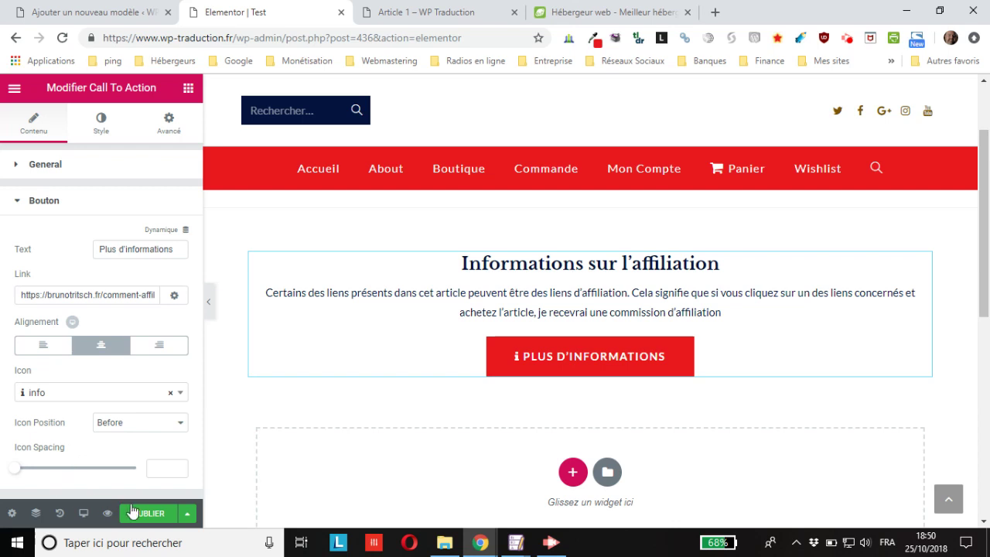
pyautogui.click(156, 469)
pyautogui.write('5')
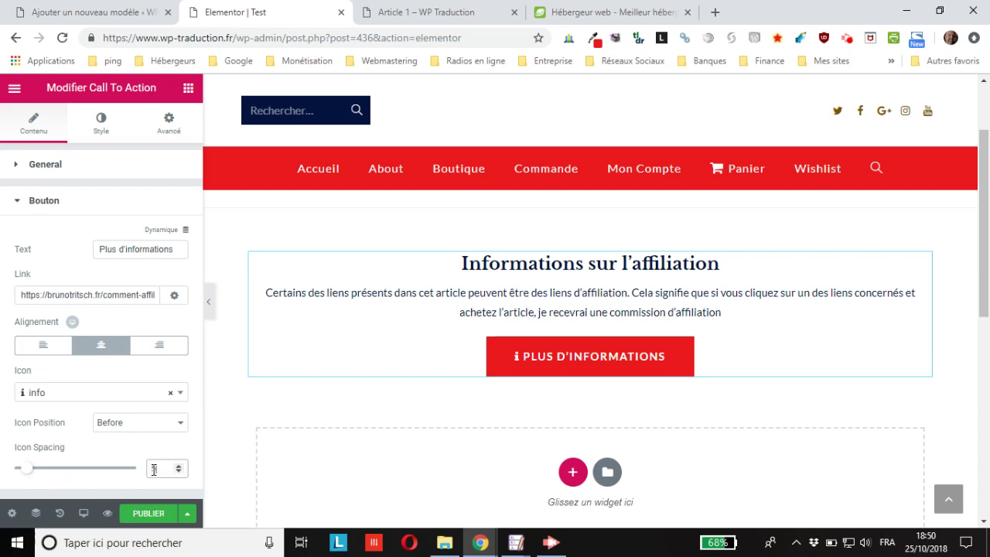
pyautogui.click(359, 519)
# Step: Try the button's icon position set to After, and restore it to Before
pyautogui.click(142, 423)
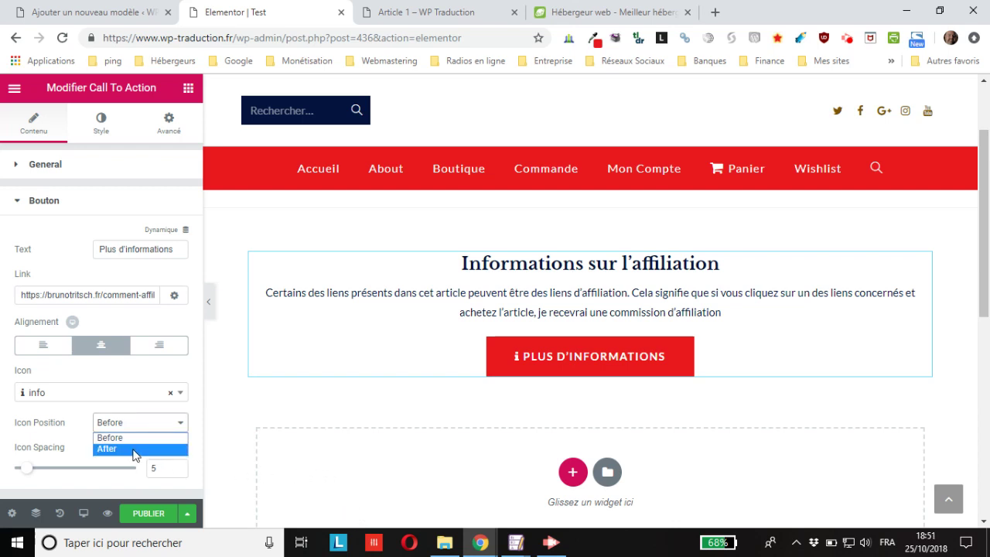
pyautogui.click(133, 449)
pyautogui.click(136, 428)
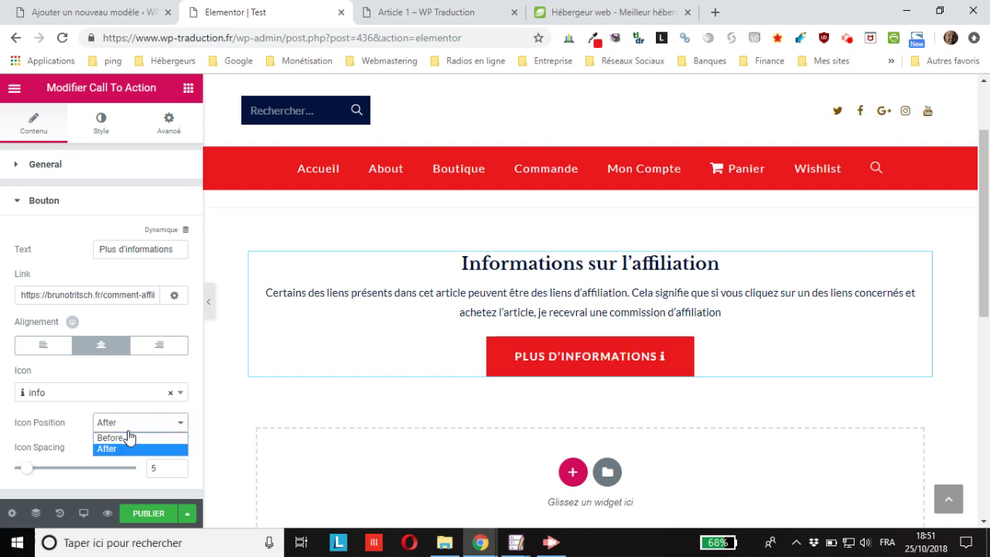
pyautogui.click(128, 437)
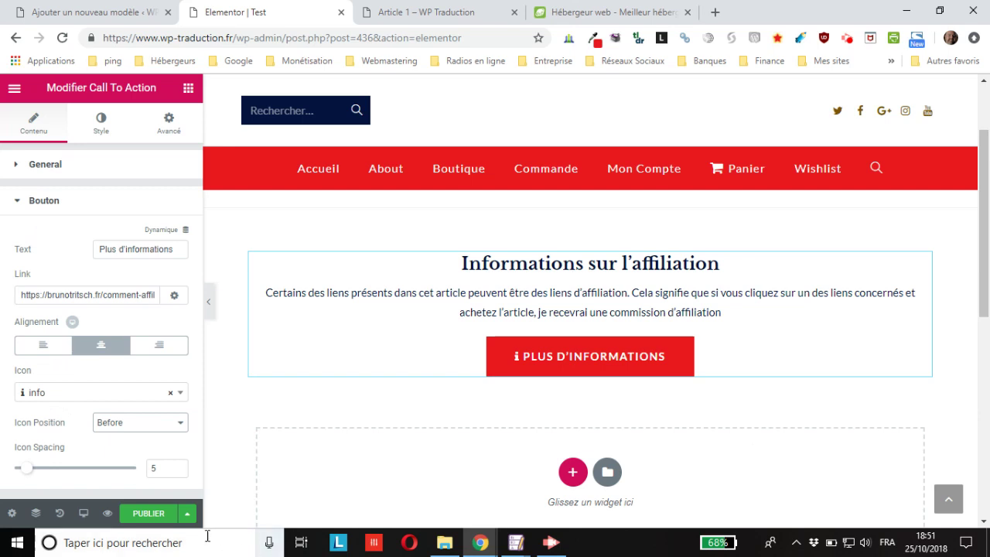
# Step: Publish the Test template from the Elementor editor
pyautogui.click(187, 512)
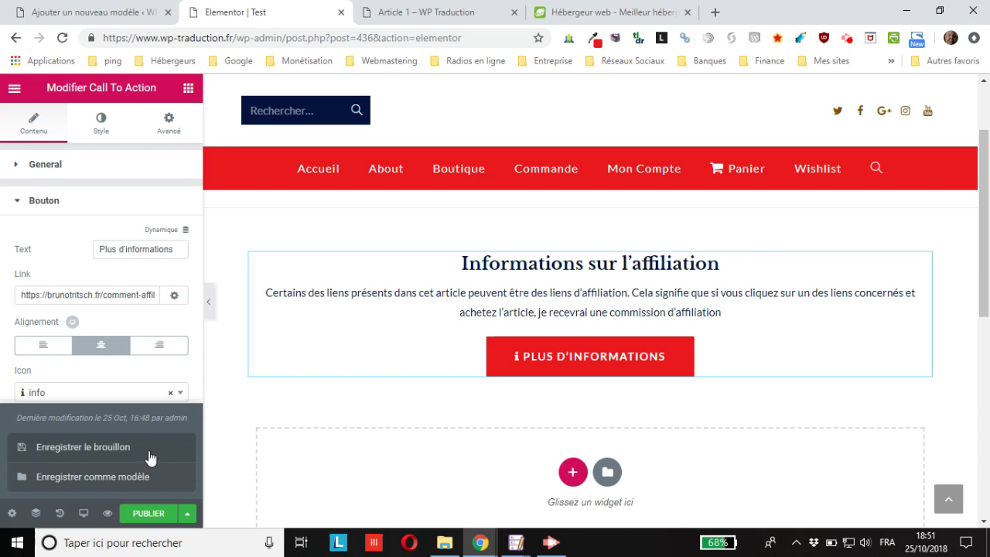
pyautogui.click(147, 520)
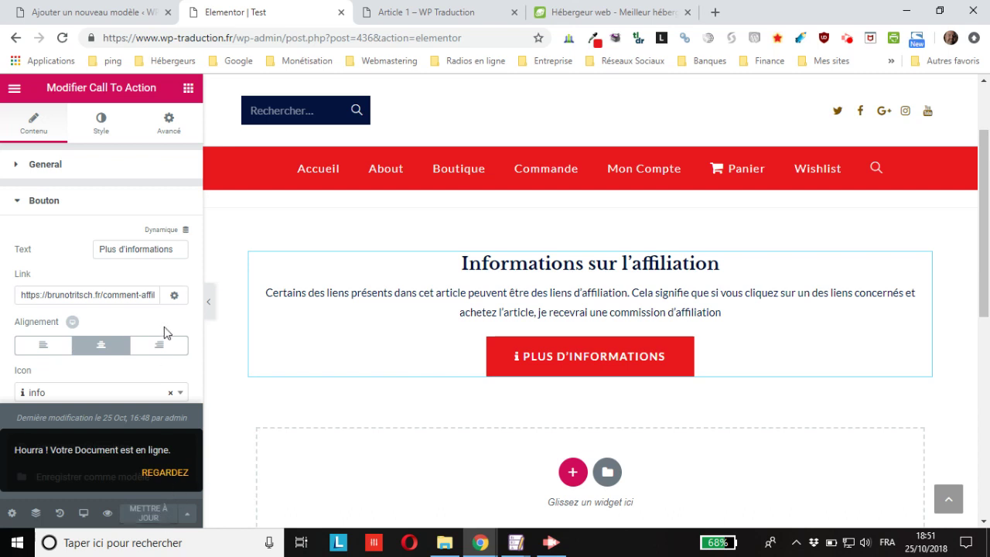
# Step: Go to the theme's template library in the WordPress admin and open the Test template's regular edit page
pyautogui.click(124, 13)
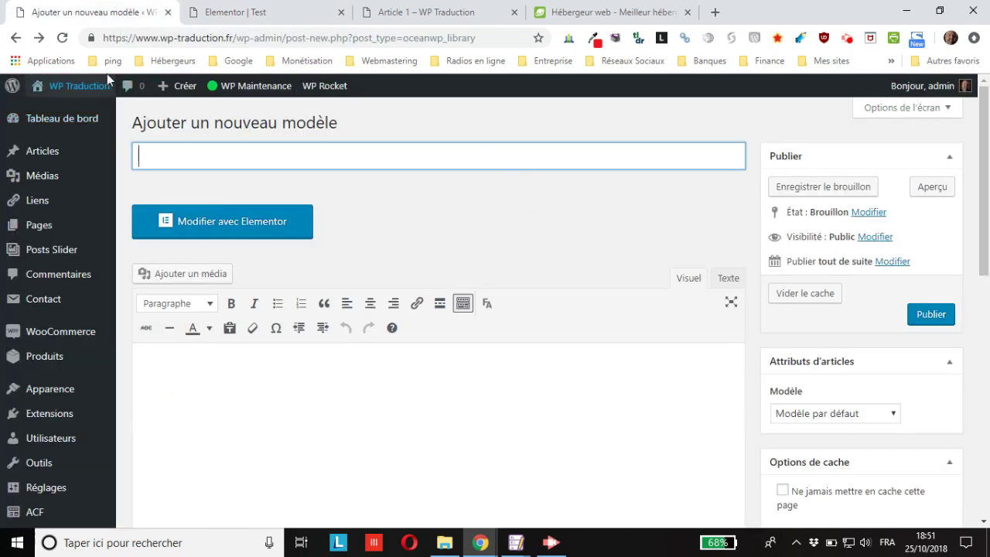
pyautogui.click(61, 40)
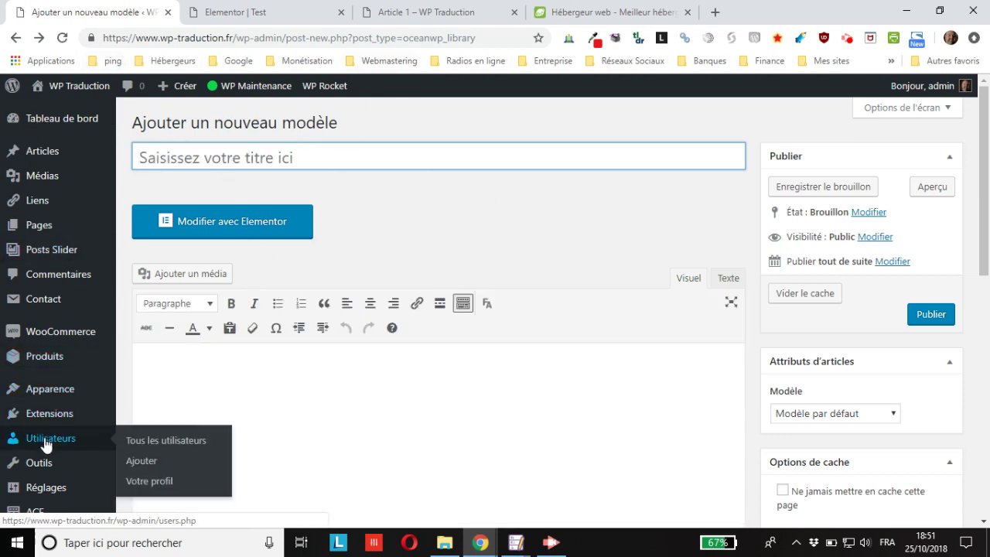
pyautogui.scroll(-2, 35, 435)
pyautogui.moveTo(52, 437)
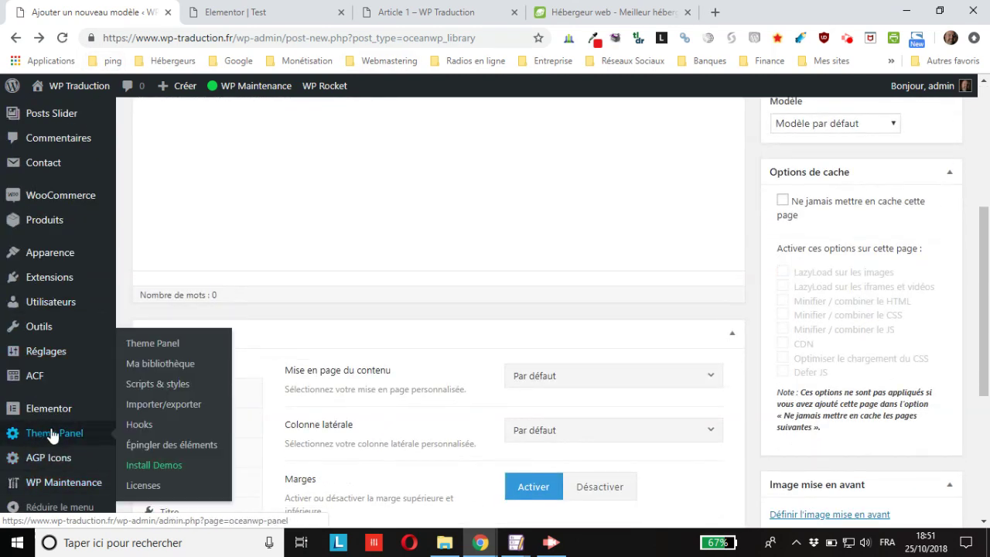
pyautogui.click(149, 369)
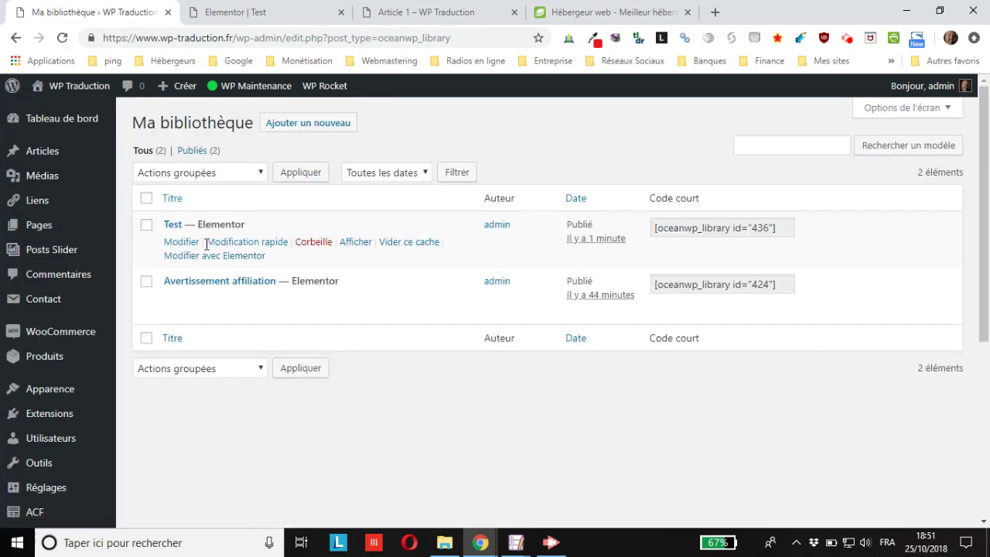
pyautogui.click(177, 243)
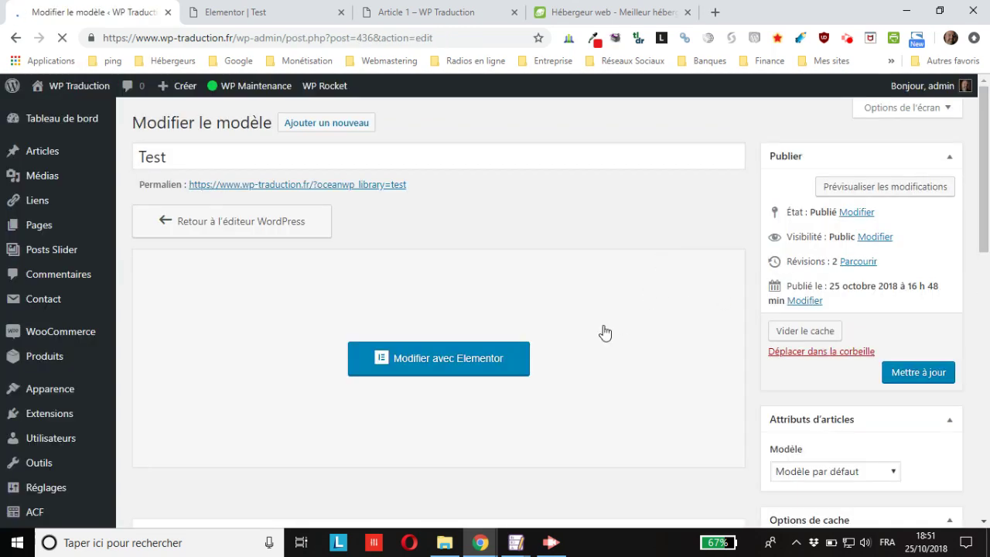
# Step: Activate the Test template as a hook in the Hooks section of its OceanWP settings
pyautogui.scroll(-2, 604, 331)
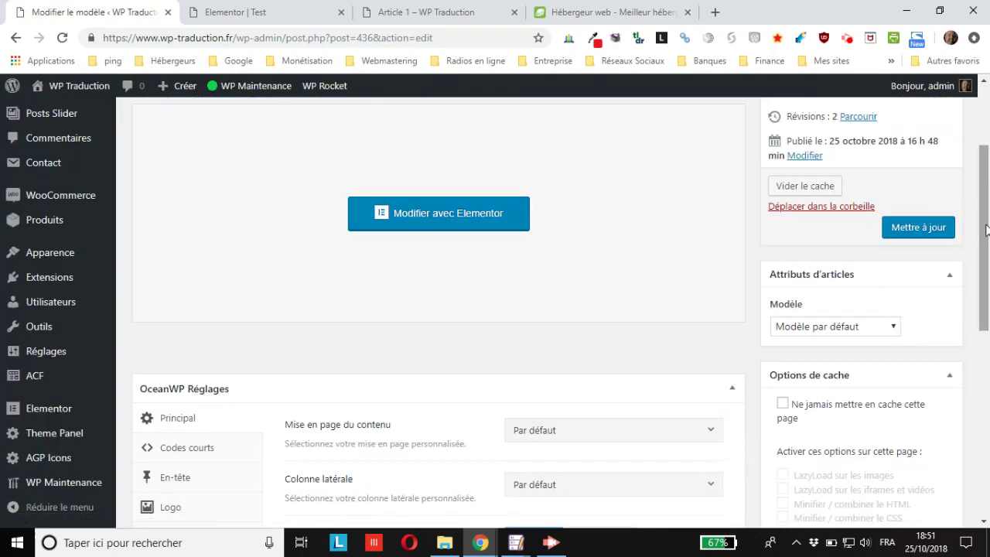
pyautogui.click(259, 17)
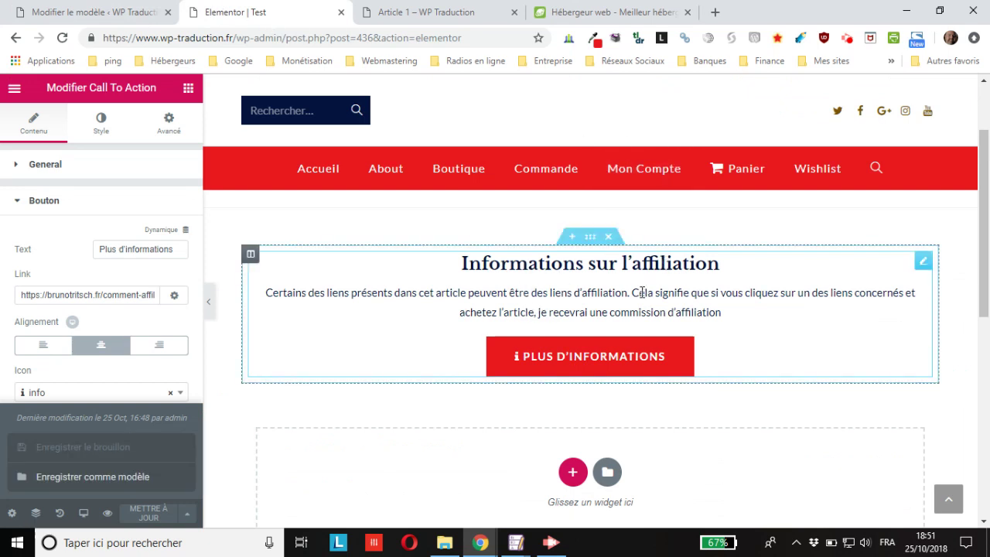
pyautogui.click(106, 13)
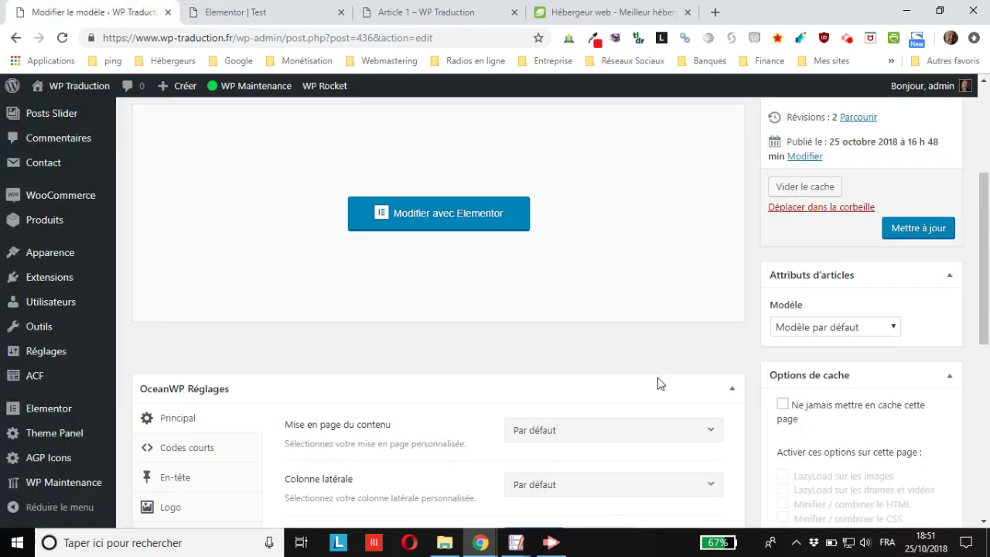
pyautogui.scroll(2, 510, 397)
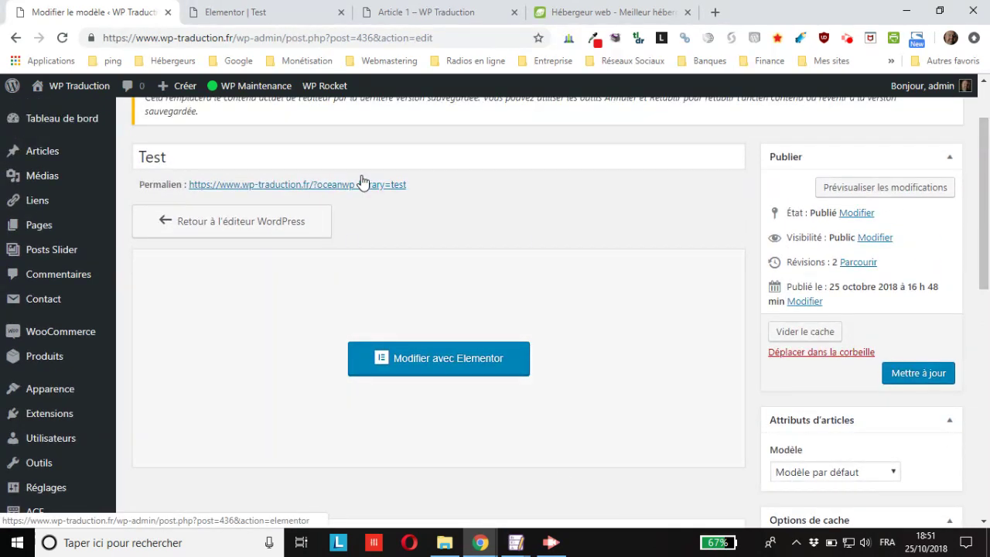
pyautogui.moveTo(987, 223); pyautogui.dragTo(988, 357)
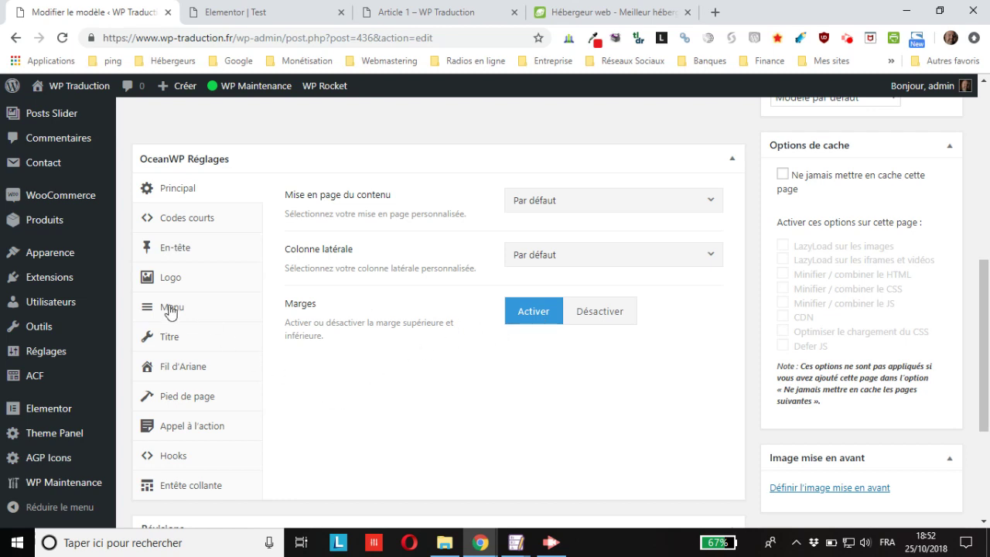
pyautogui.click(175, 461)
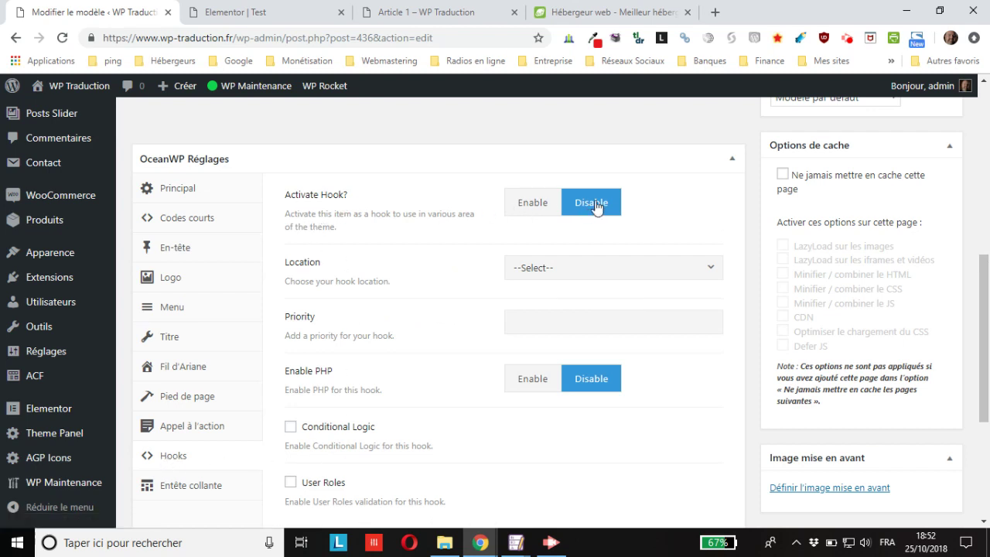
pyautogui.click(525, 210)
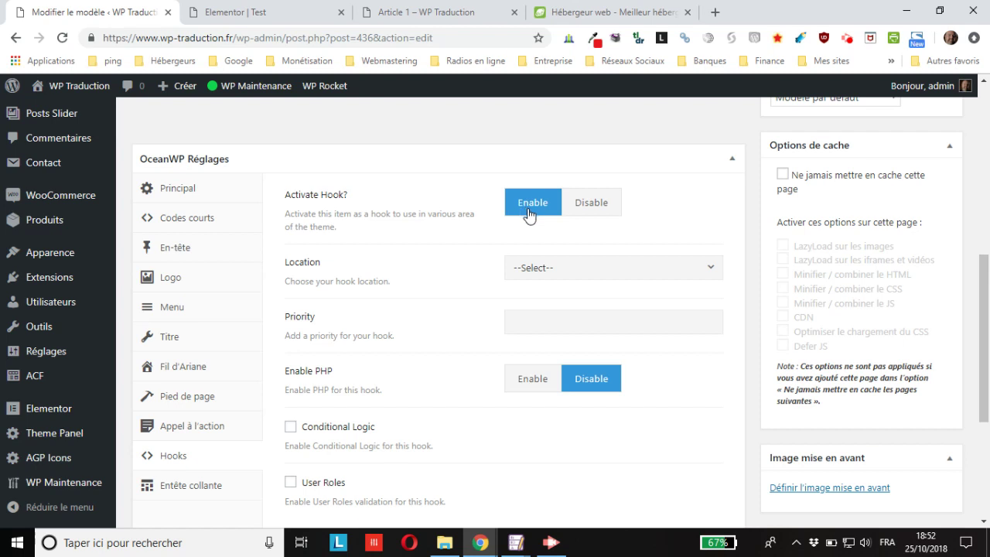
# Step: Set the hook location of the Test template to After Single Post Content
pyautogui.scroll(-1, 521, 219)
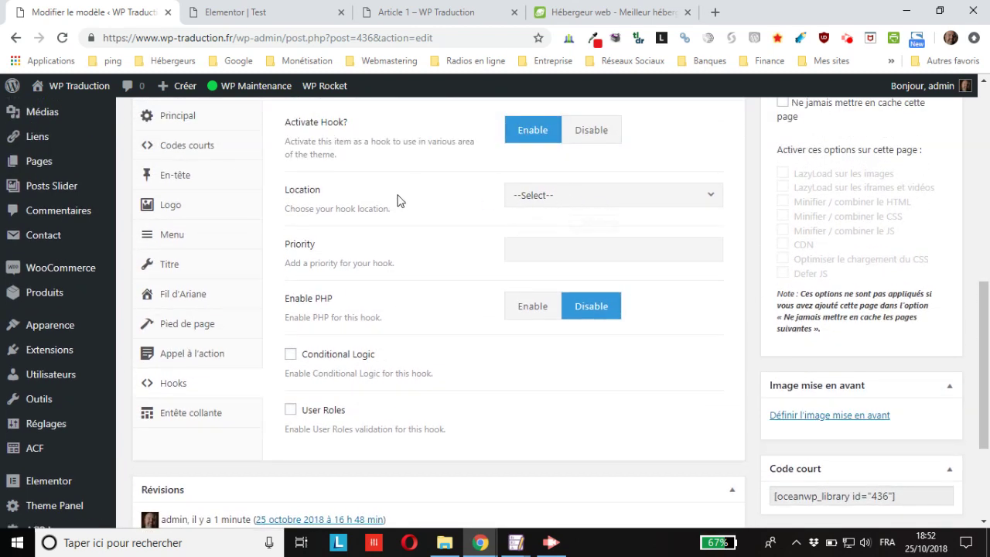
pyautogui.click(710, 197)
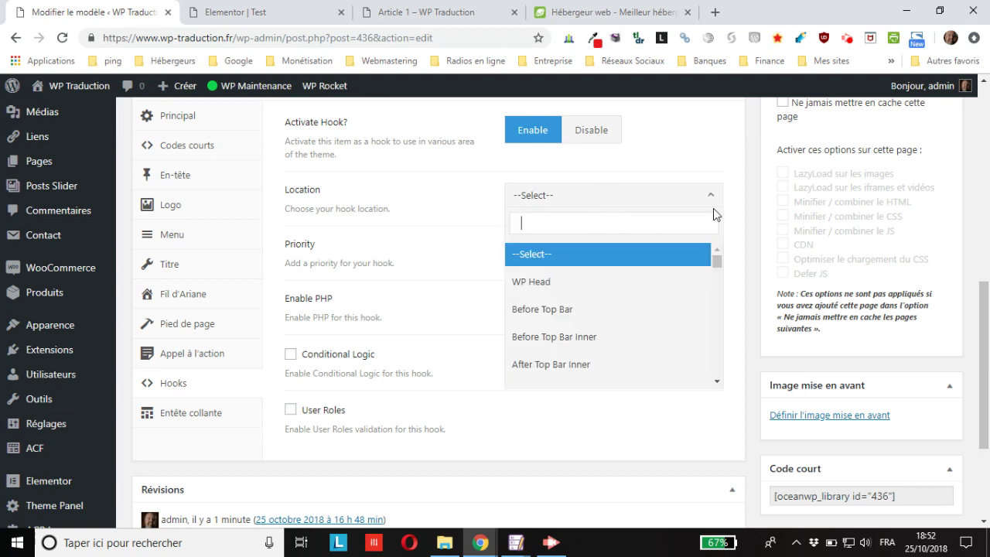
pyautogui.scroll(-1, 663, 313)
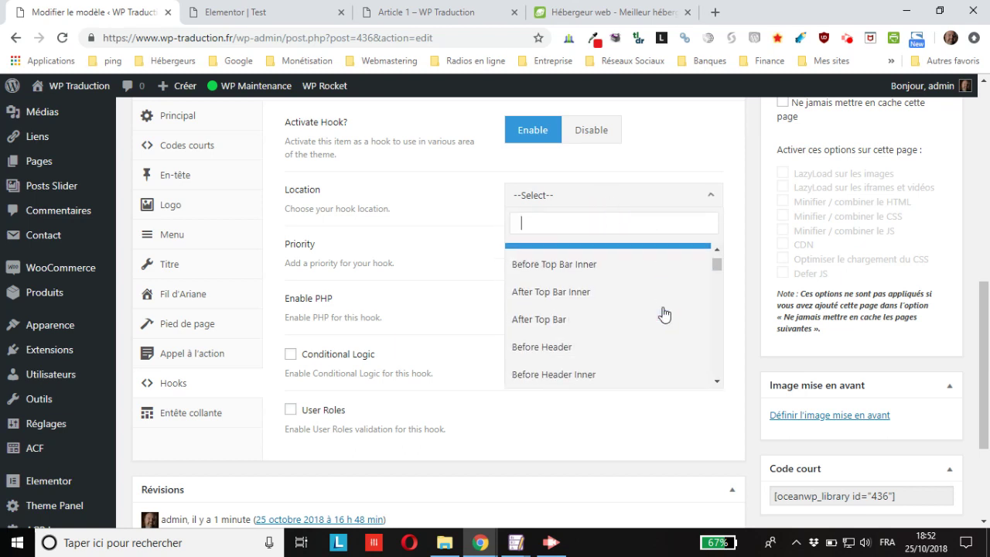
pyautogui.scroll(-5, 664, 314)
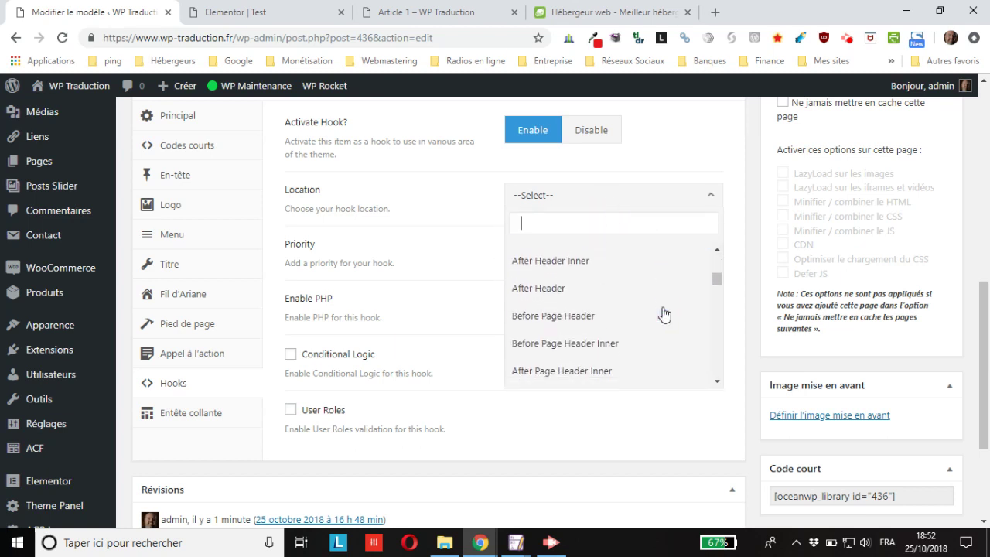
pyautogui.scroll(-6, 663, 311)
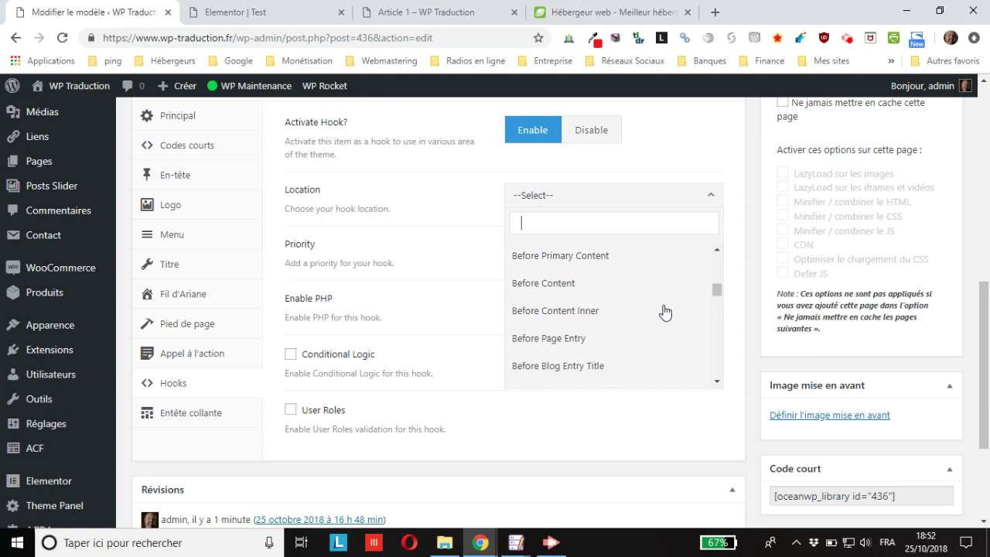
pyautogui.scroll(-8, 664, 311)
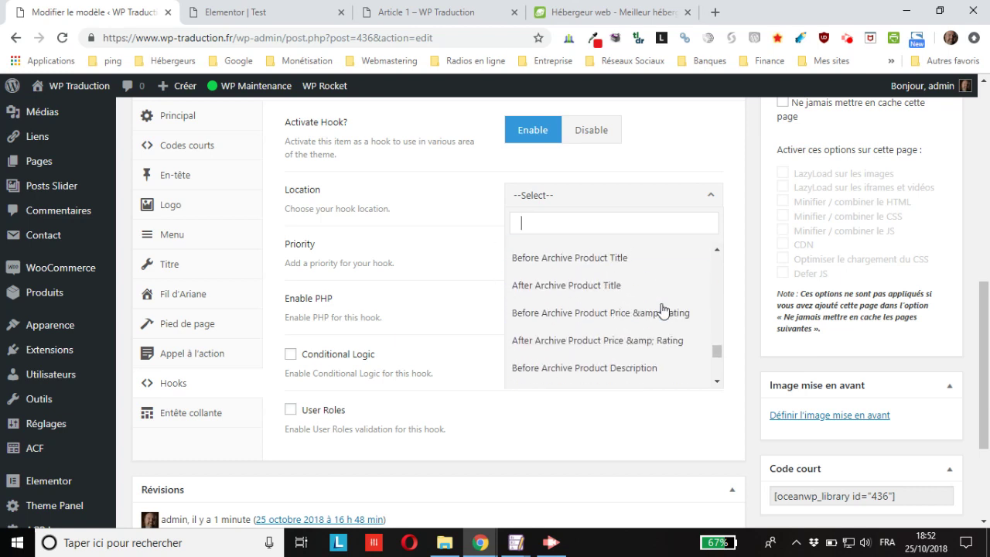
pyautogui.scroll(6, 657, 313)
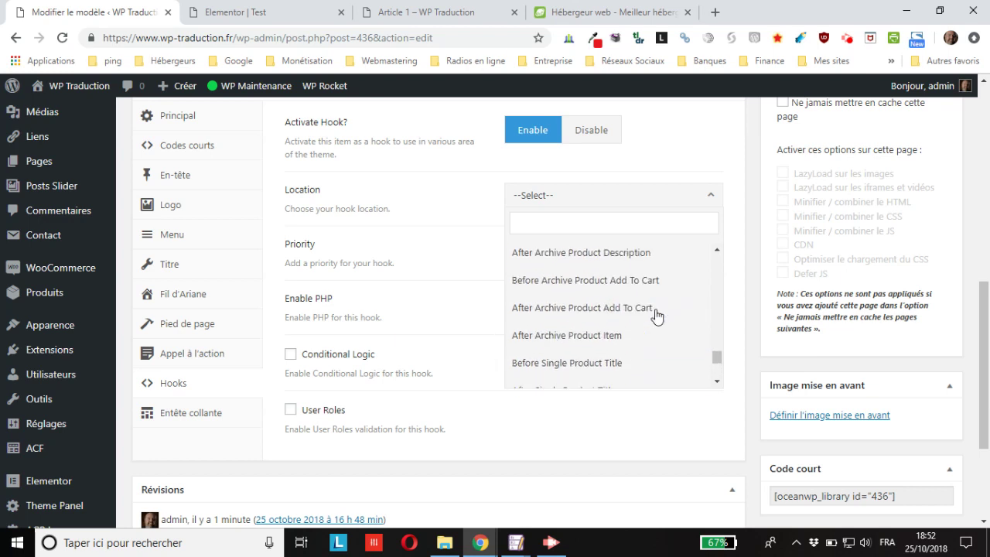
pyautogui.scroll(8, 654, 319)
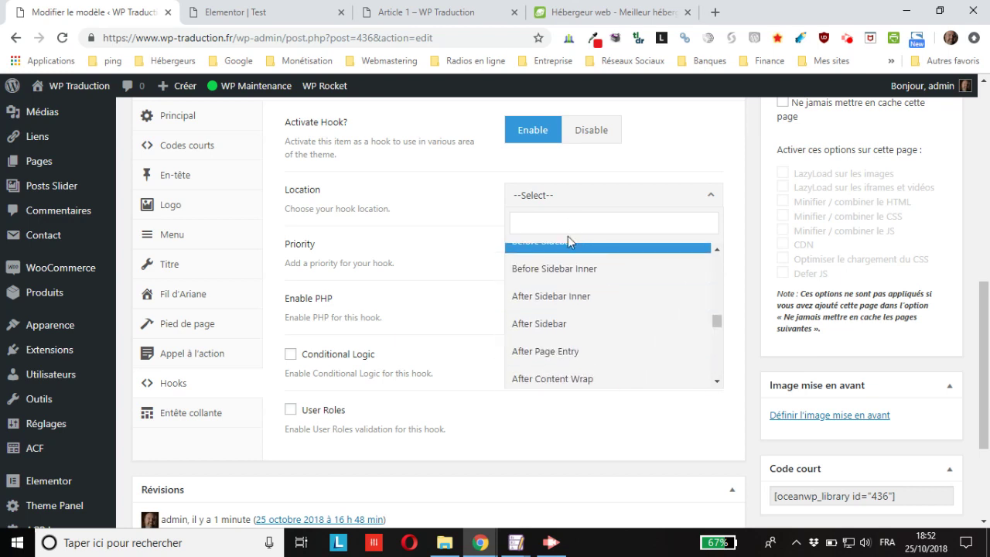
pyautogui.scroll(5, 593, 341)
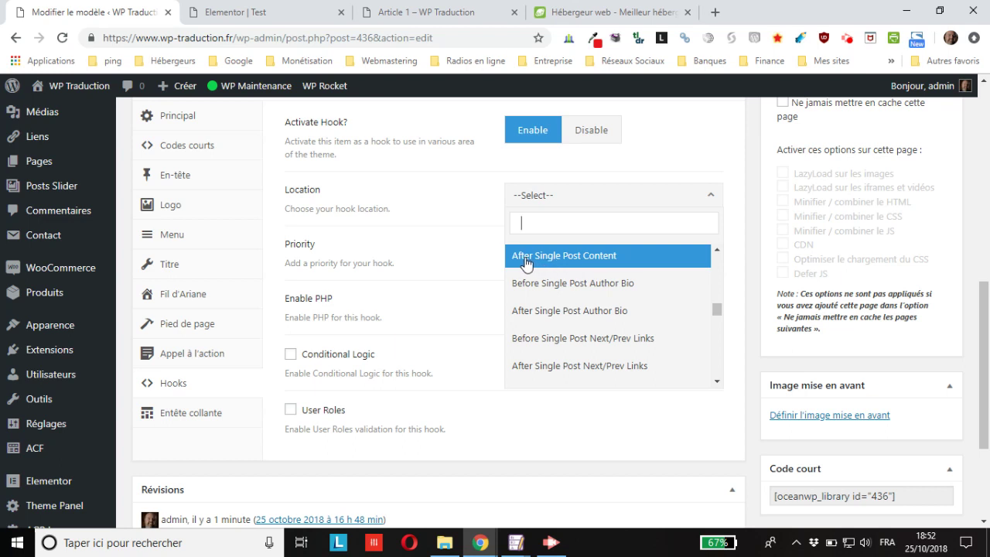
pyautogui.click(550, 263)
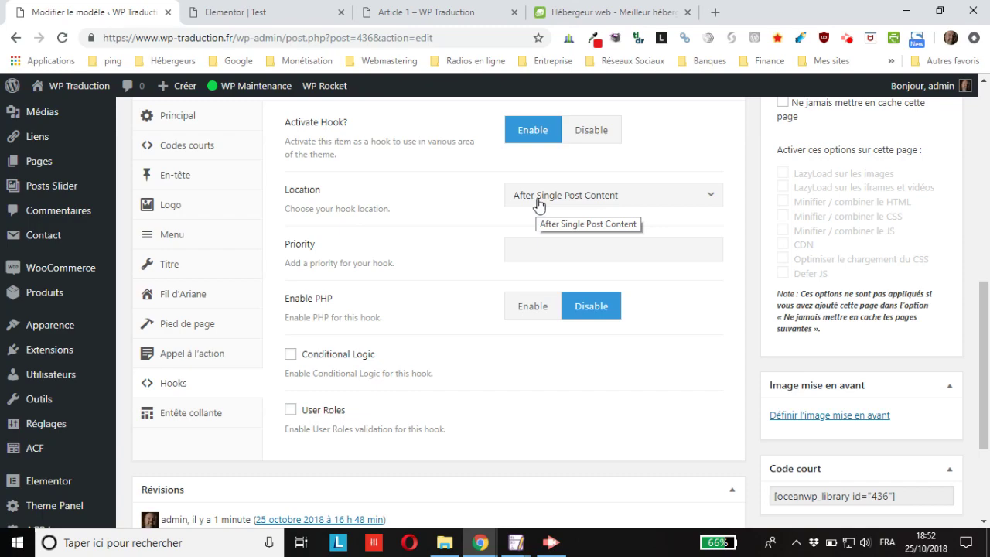
# Step: Examine the published Article 1 page down to the end of its content, where the hook inserts the notice
pyautogui.click(255, 11)
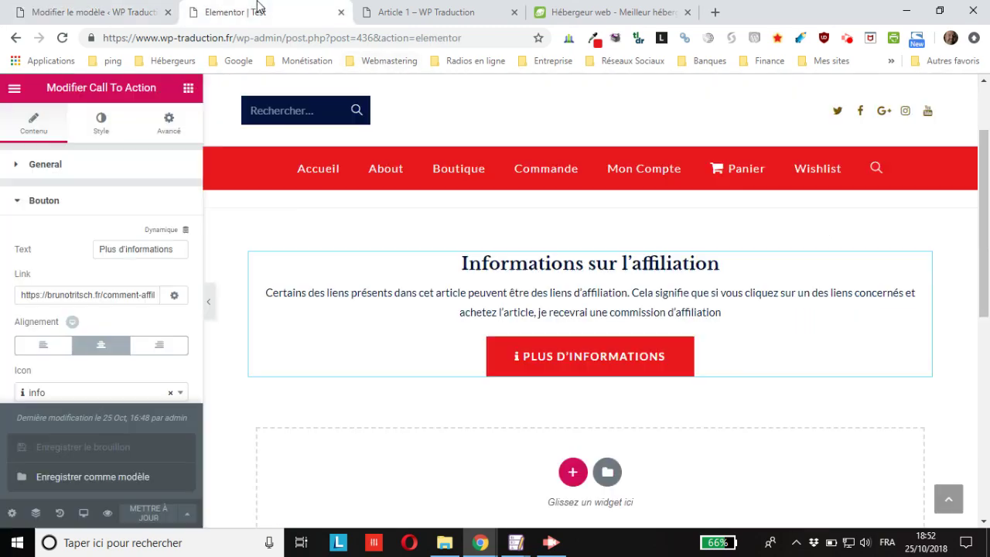
pyautogui.scroll(-4, 344, 225)
pyautogui.click(433, 11)
pyautogui.scroll(-10, 430, 298)
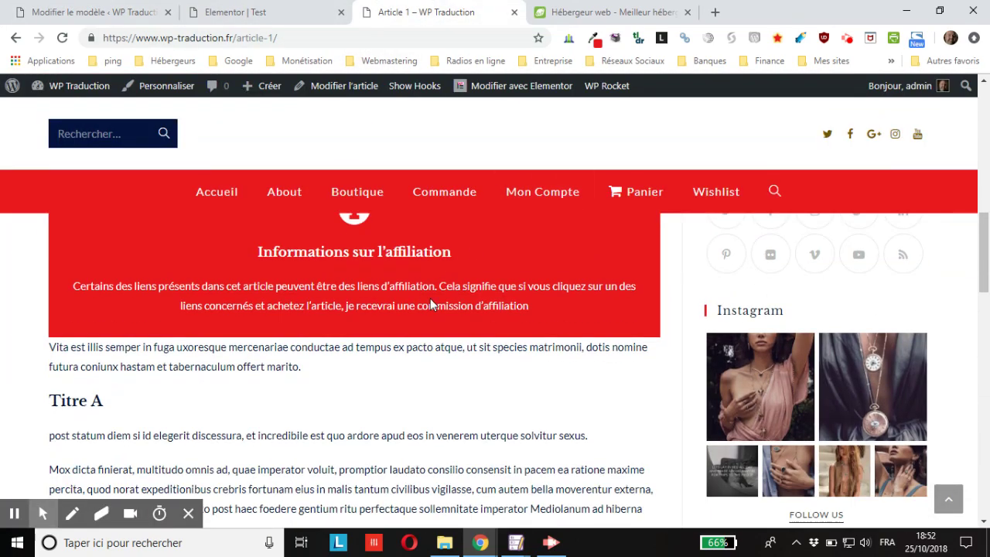
pyautogui.scroll(3, 360, 316)
pyautogui.scroll(3, 360, 316)
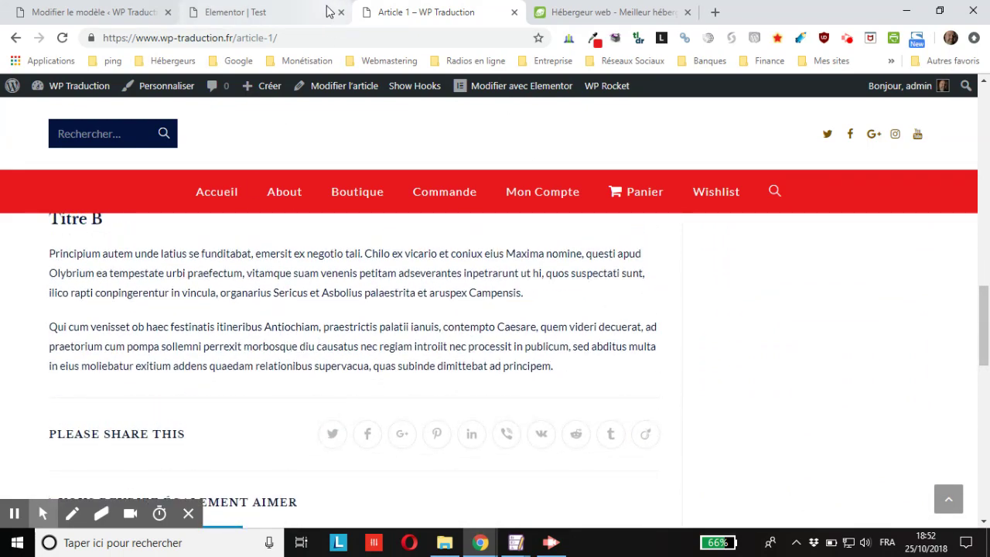
# Step: Return to the Test template's edit page and update the template to save the hook settings
pyautogui.click(299, 14)
pyautogui.click(96, 11)
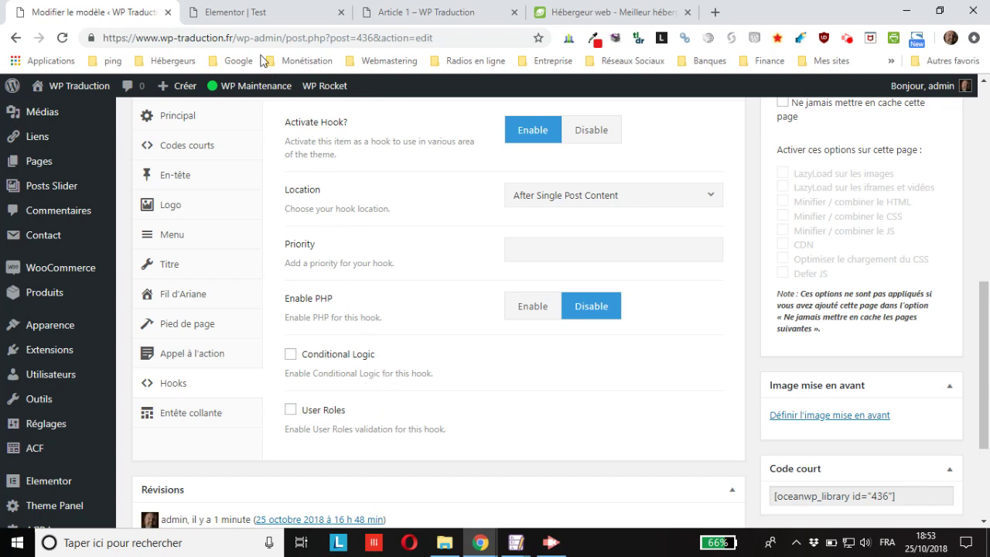
pyautogui.scroll(6, 486, 294)
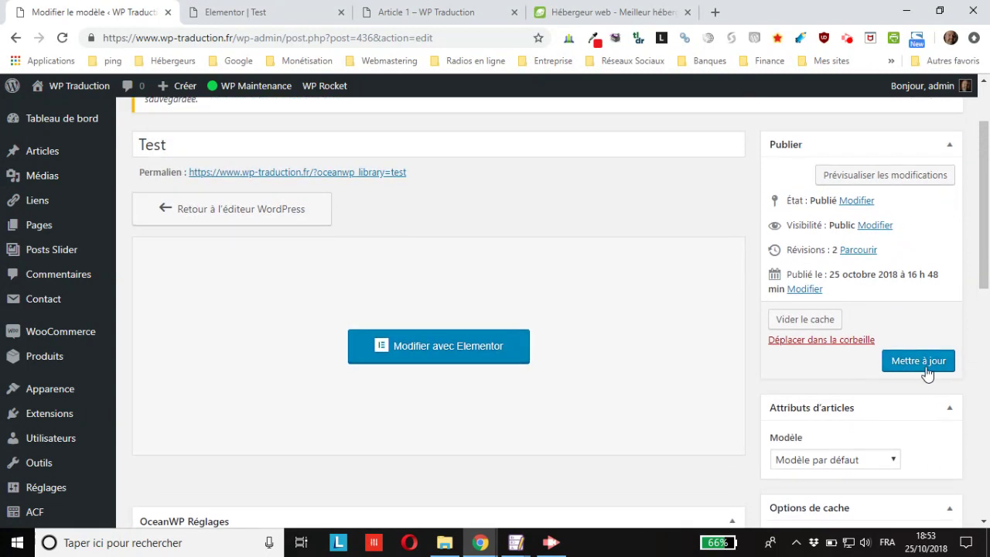
pyautogui.click(926, 370)
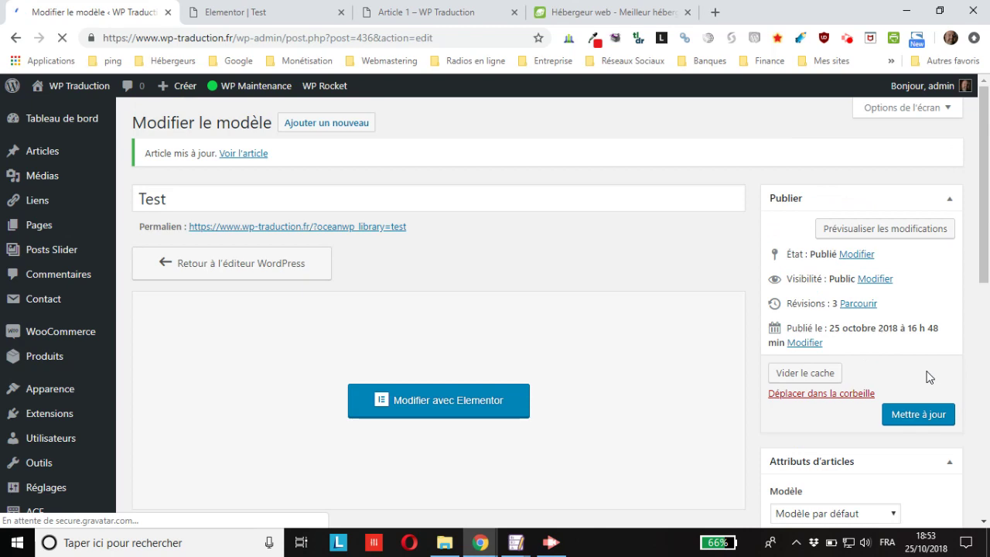
# Step: Reload Article 1 and check for the affiliation notice below the post content
pyautogui.click(283, 15)
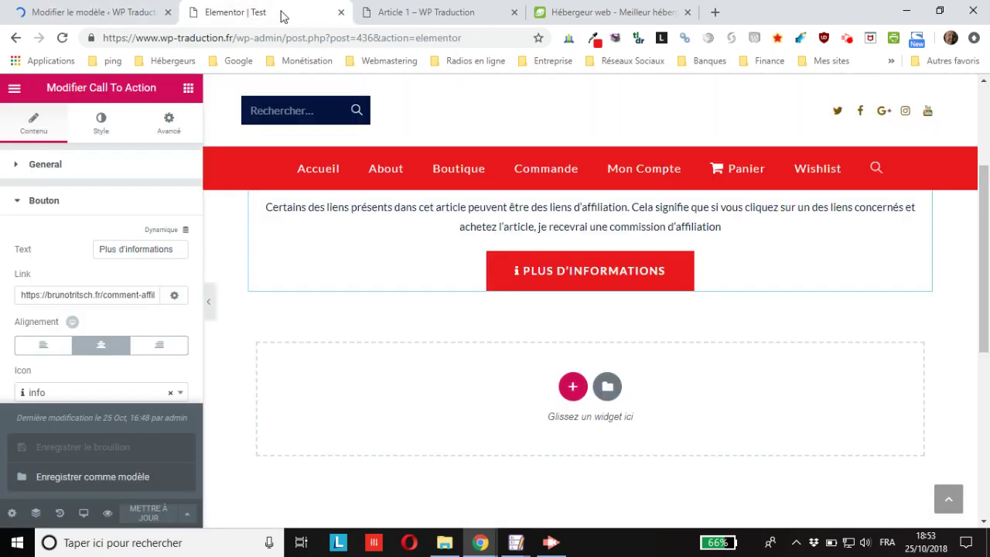
pyautogui.click(409, 13)
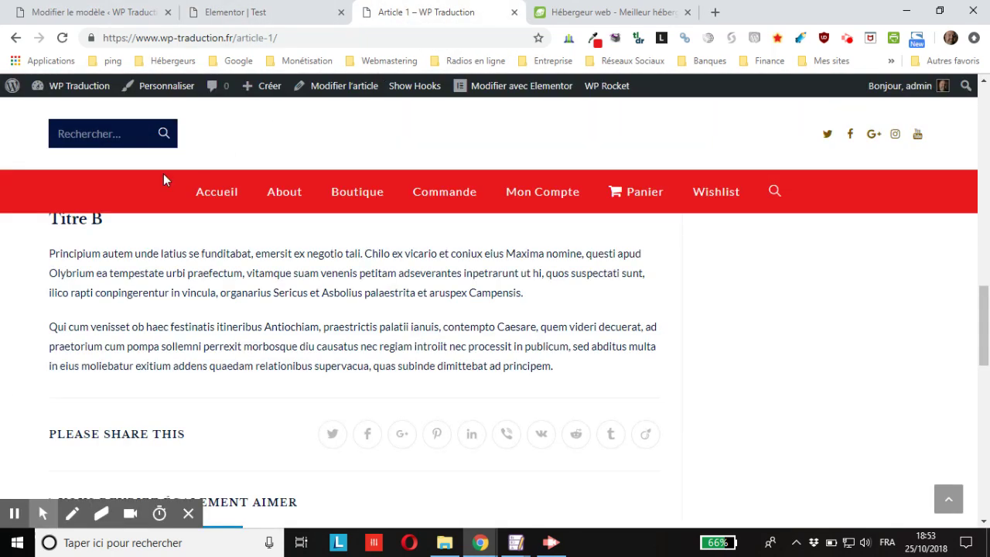
pyautogui.click(63, 38)
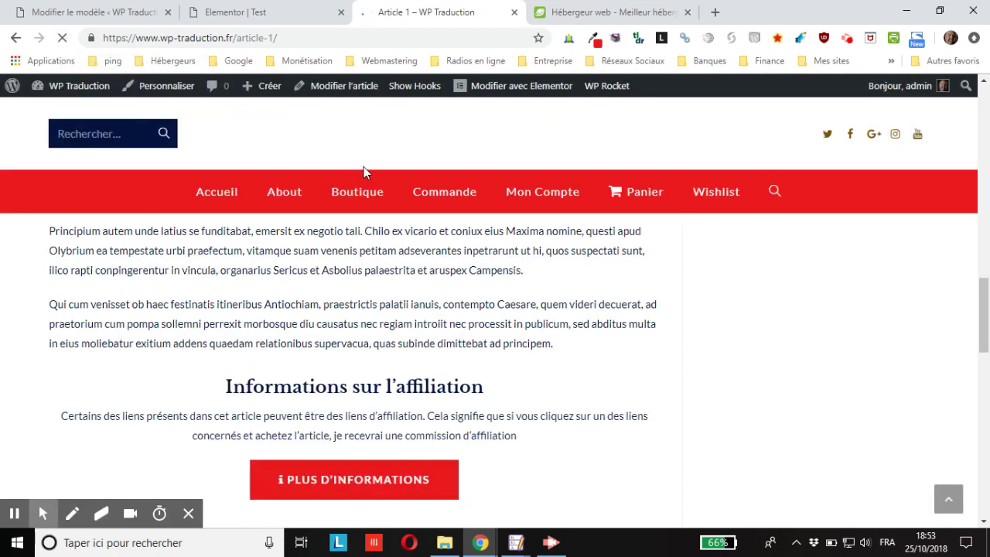
pyautogui.scroll(-2, 283, 193)
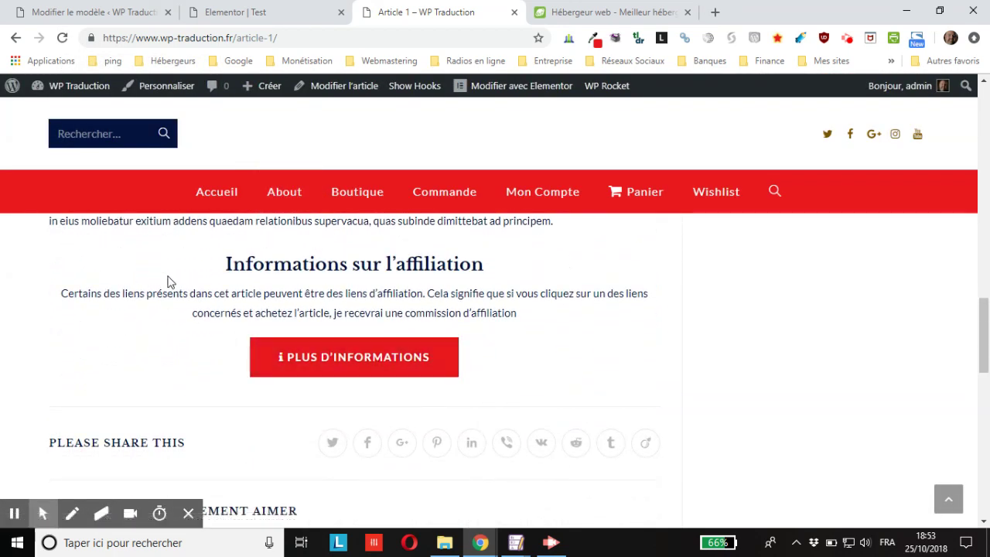
pyautogui.scroll(-1, 518, 286)
pyautogui.scroll(3, 359, 307)
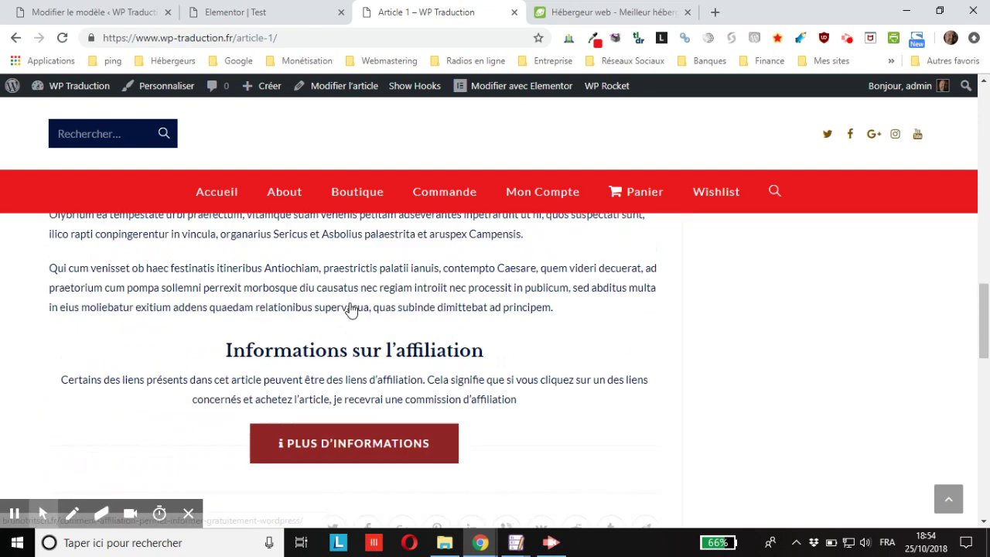
# Step: Open the site's home page and check it down to the footer for the affiliation notice
pyautogui.click(216, 192)
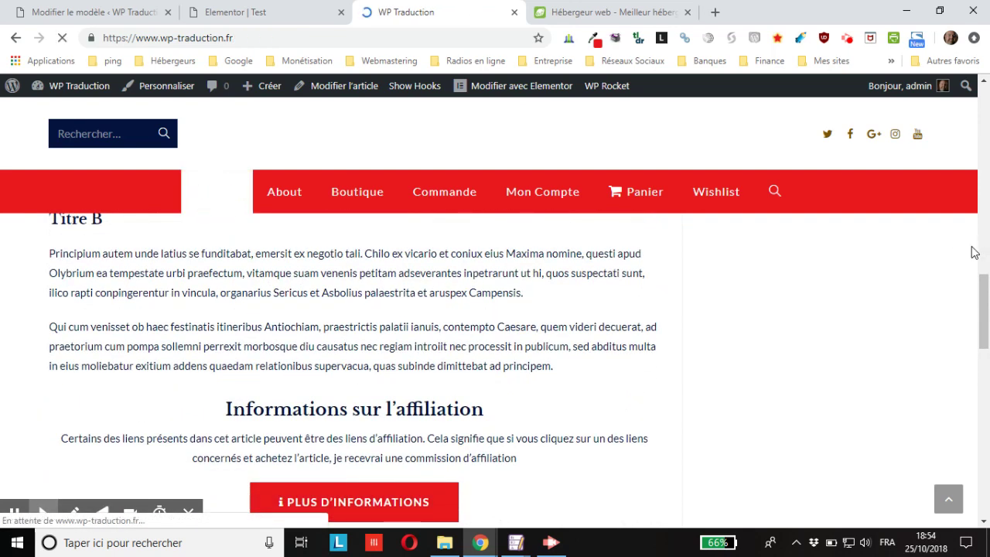
pyautogui.scroll(-10, 955, 255)
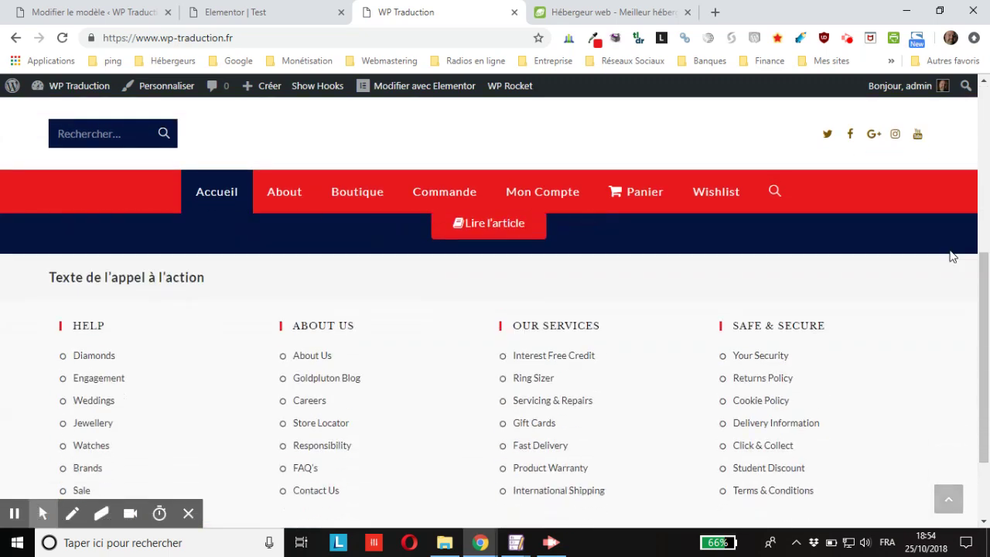
pyautogui.scroll(5, 939, 255)
pyautogui.scroll(-5, 936, 255)
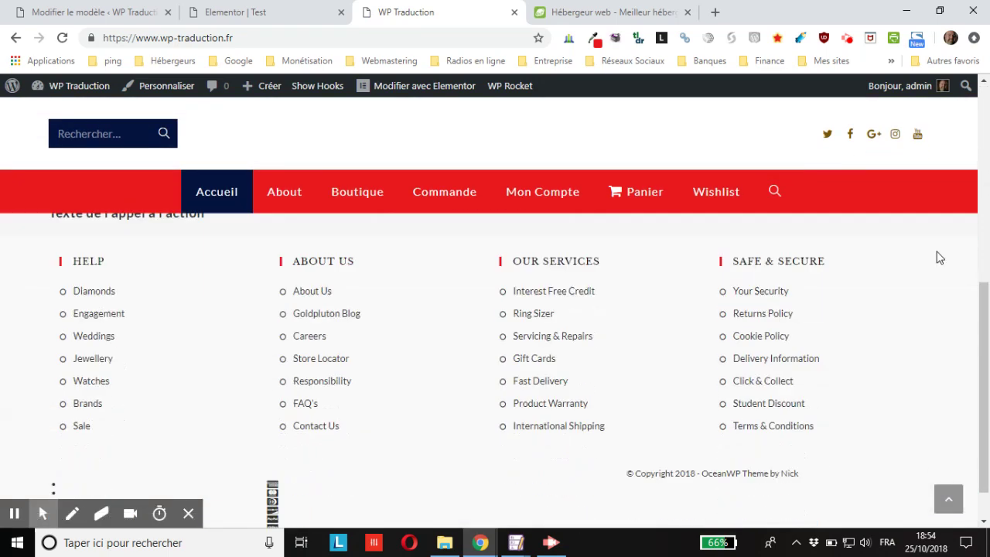
pyautogui.scroll(3, 351, 232)
# Step: Open the About page and check its content area for the affiliation notice
pyautogui.click(285, 195)
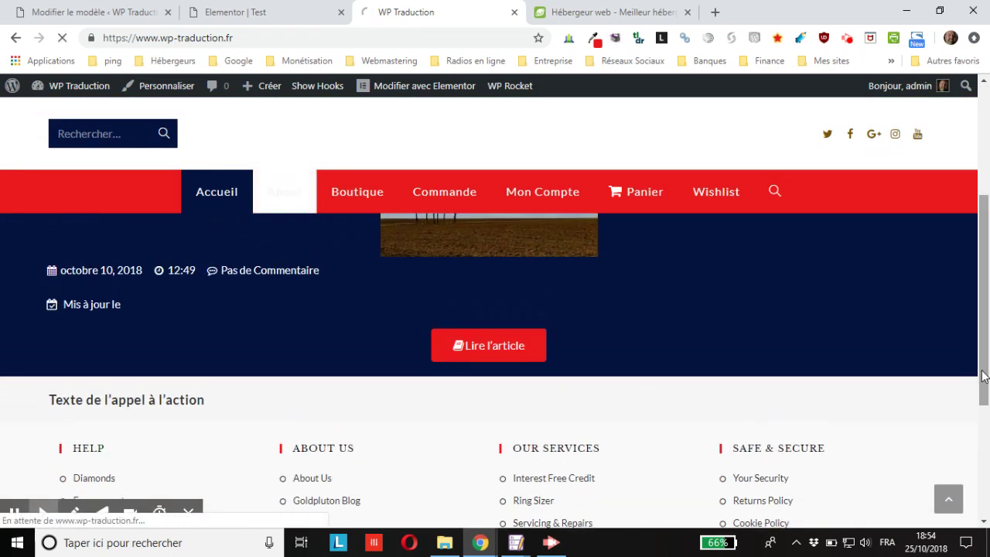
pyautogui.scroll(-8, 966, 379)
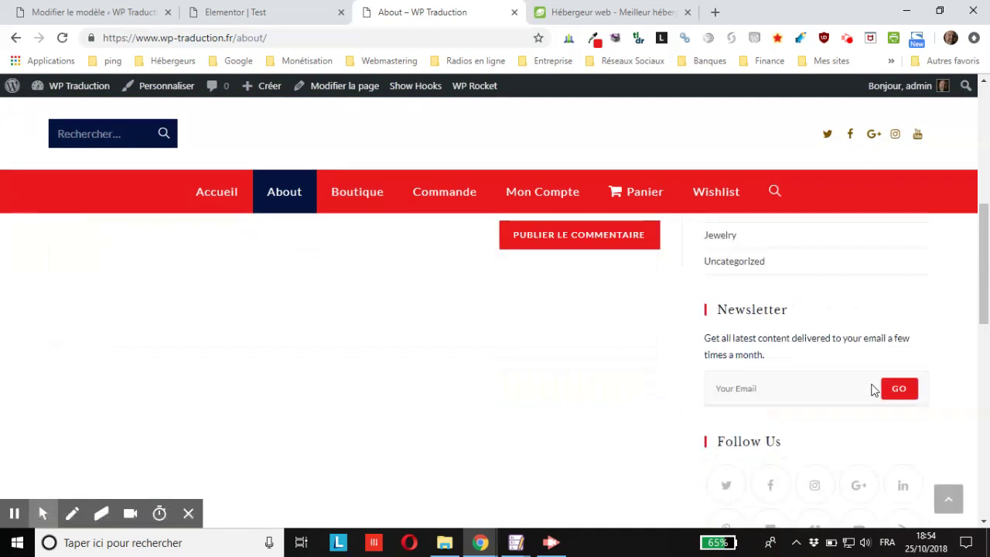
pyautogui.scroll(-6, 851, 384)
pyautogui.scroll(6, 274, 247)
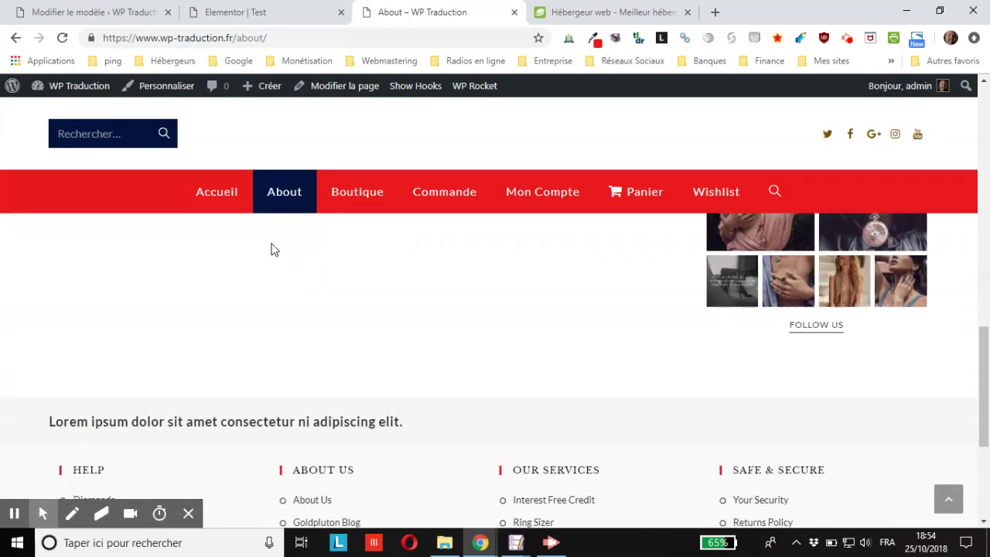
pyautogui.scroll(3, 220, 225)
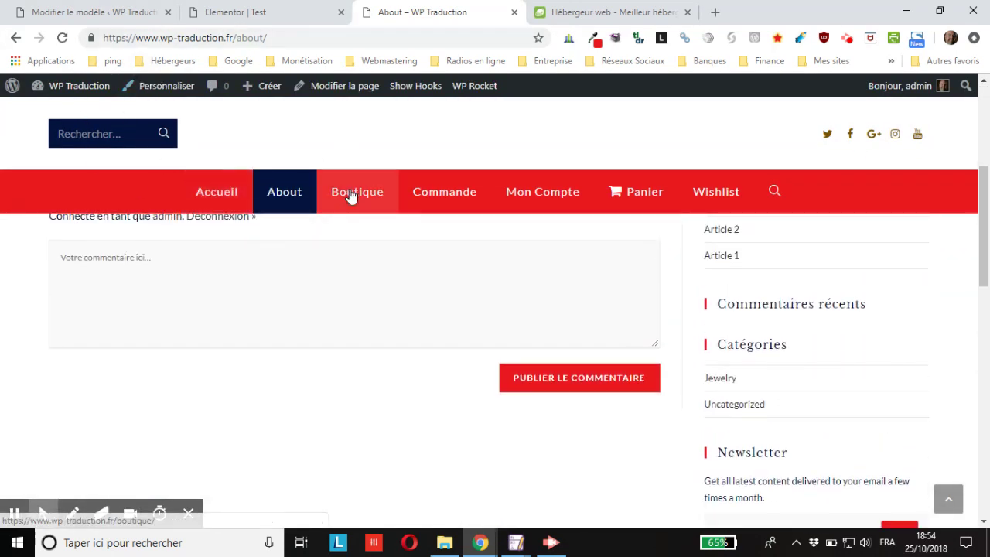
pyautogui.scroll(5, 668, 312)
pyautogui.scroll(-5, 838, 330)
pyautogui.scroll(5, 598, 294)
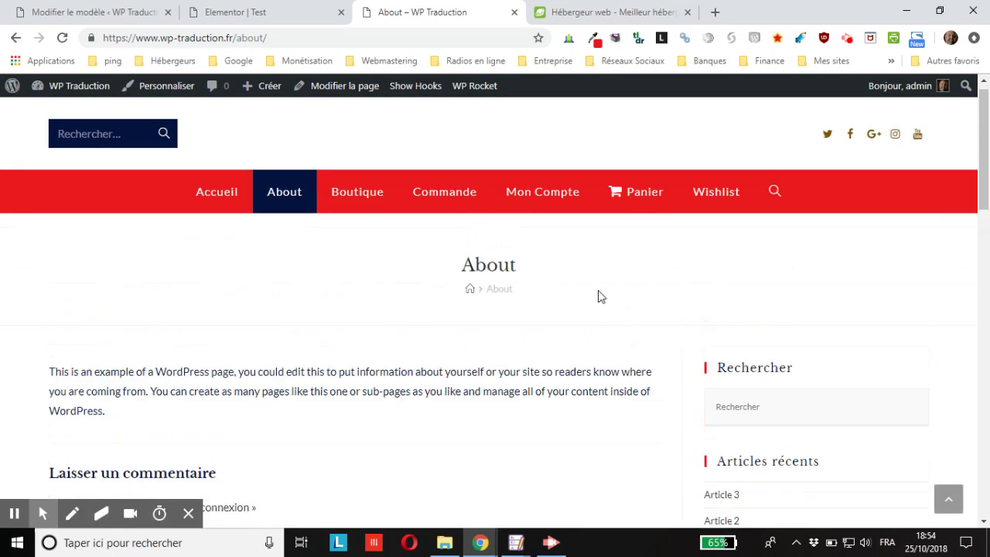
# Step: Open the Commande page and check it down to the footer for the affiliation notice
pyautogui.click(425, 218)
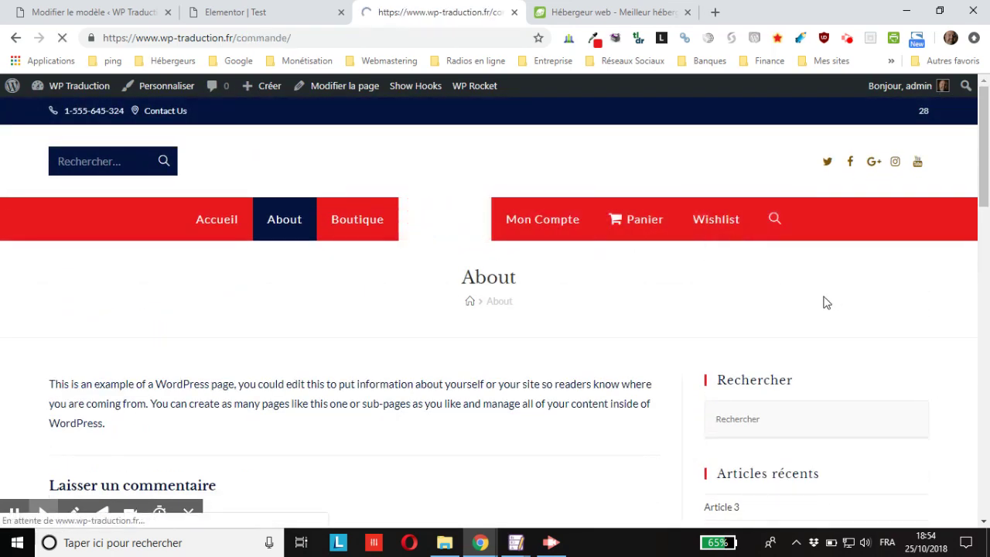
pyautogui.scroll(-3, 823, 302)
pyautogui.scroll(-7, 822, 299)
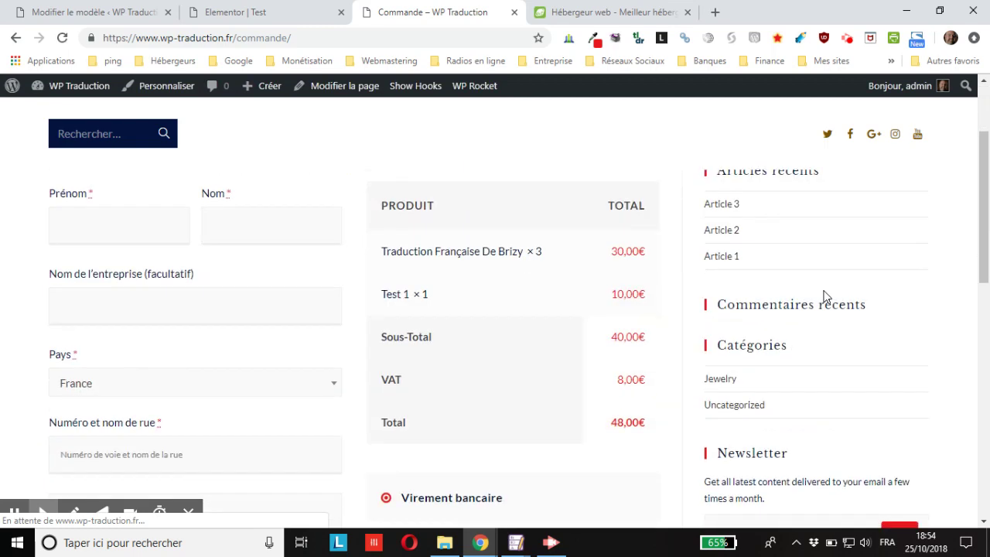
pyautogui.scroll(-4, 696, 319)
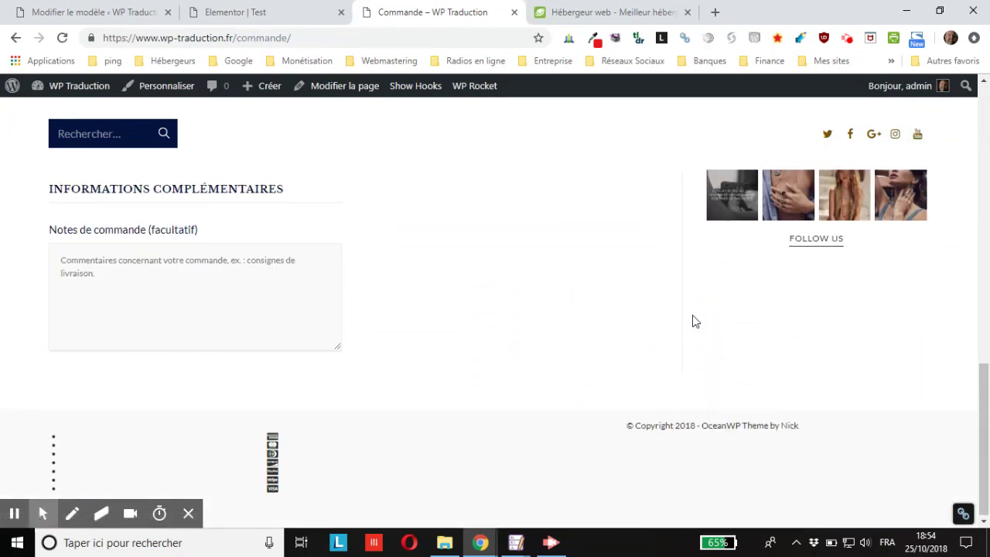
pyautogui.scroll(7, 692, 315)
pyautogui.scroll(4, 908, 298)
# Step: Return to the Test template's edit page and open its OceanWP Hooks settings
pyautogui.click(254, 15)
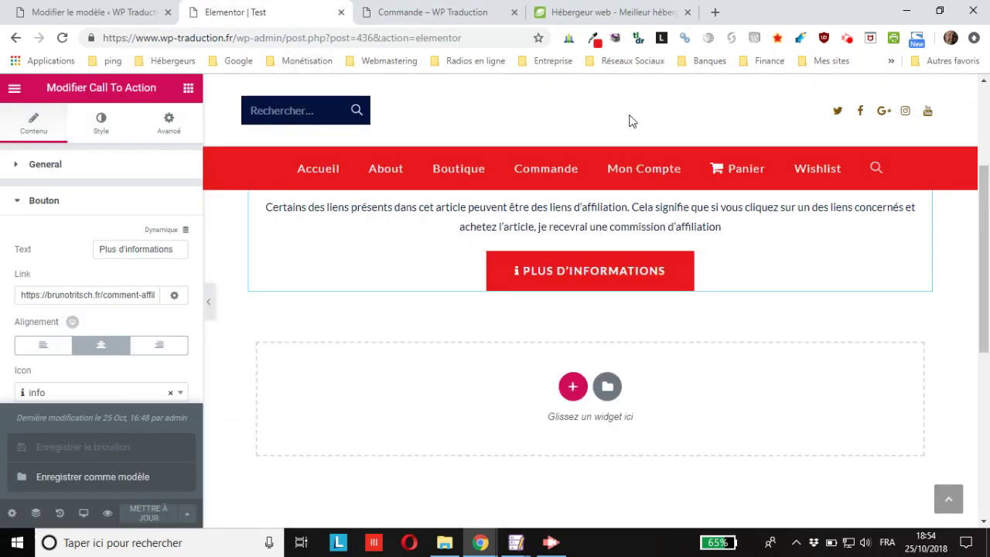
pyautogui.click(76, 14)
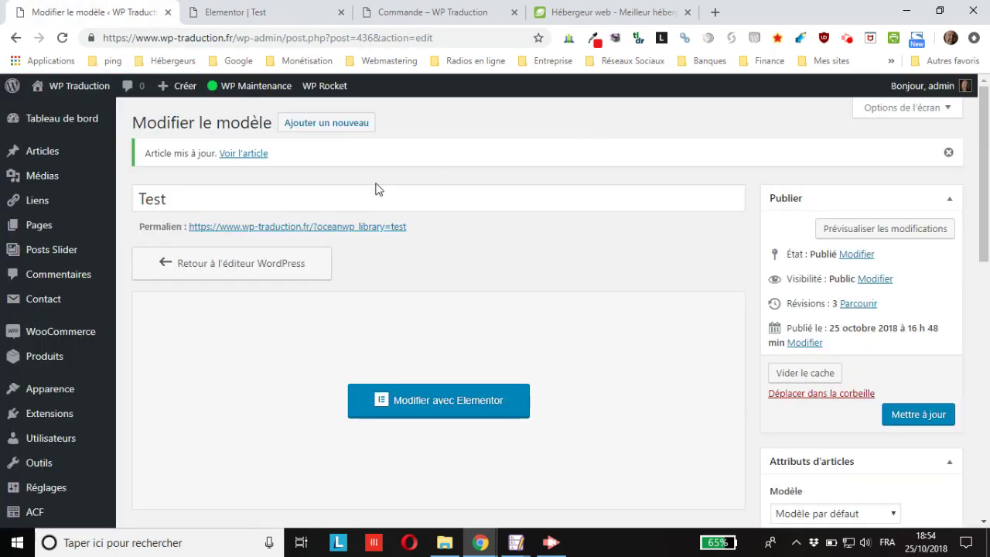
pyautogui.scroll(-3, 402, 224)
pyautogui.scroll(-5, 404, 237)
pyautogui.scroll(-1, 400, 233)
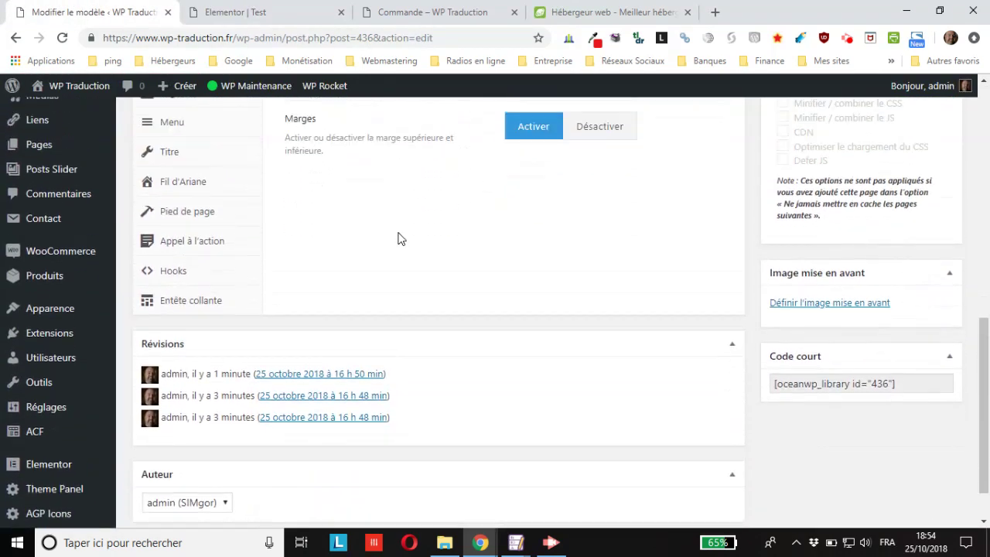
pyautogui.scroll(1, 400, 236)
pyautogui.click(171, 360)
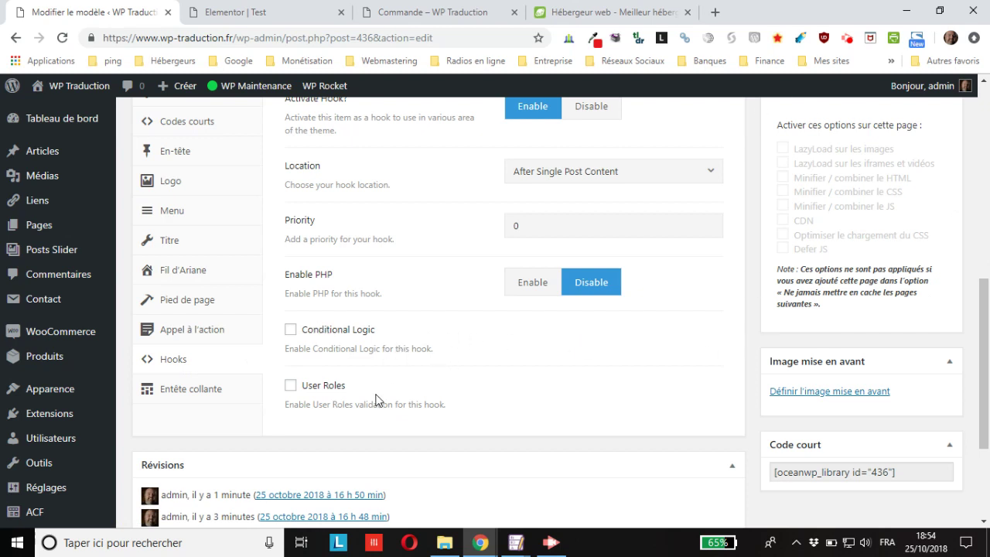
pyautogui.scroll(1, 376, 402)
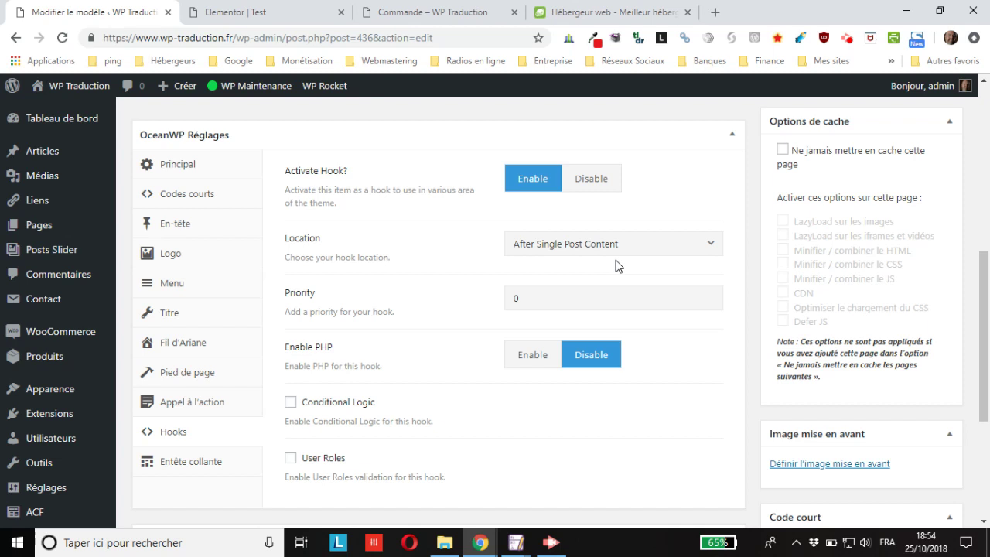
# Step: Enable Conditional Logic for the hook and set its Show on condition to Single Post
pyautogui.click(291, 403)
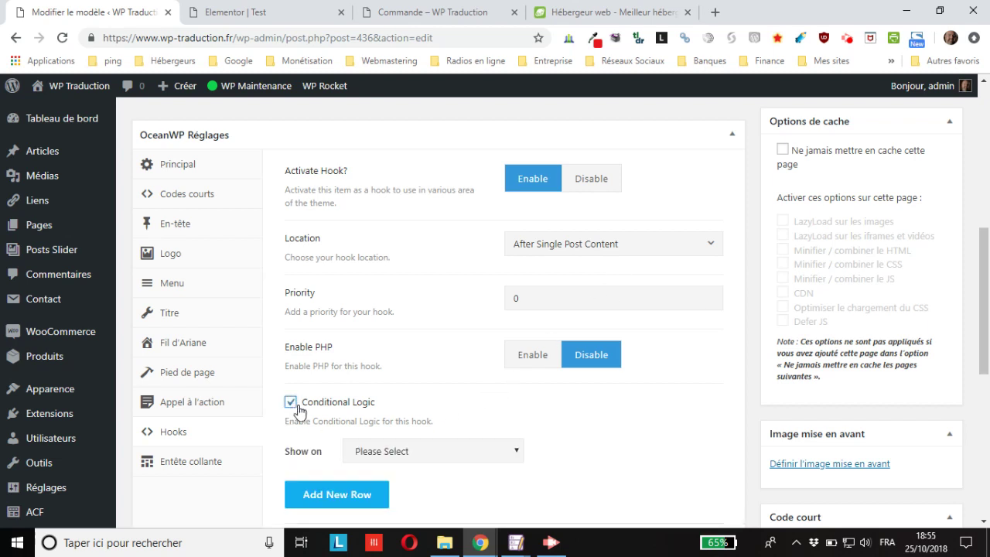
pyautogui.scroll(-2, 644, 401)
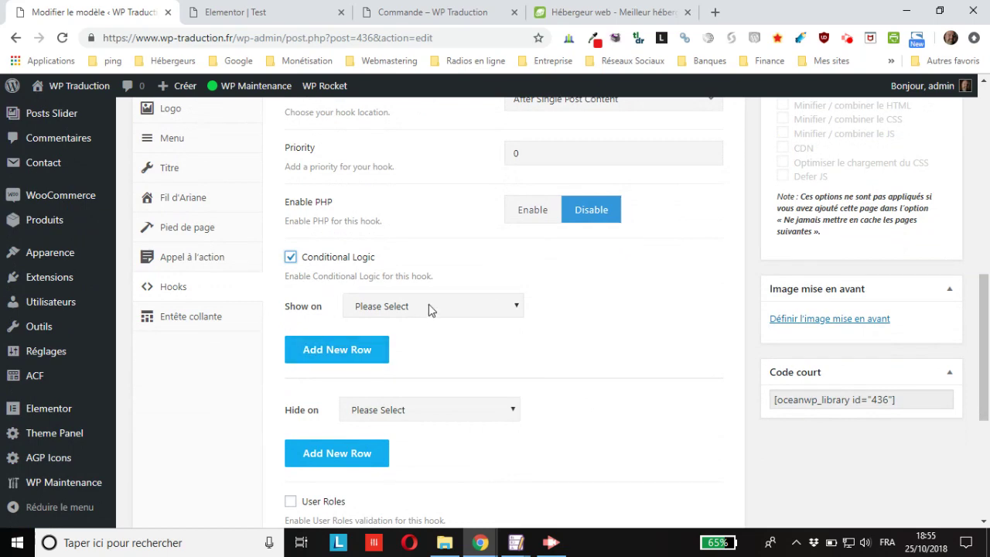
pyautogui.click(430, 306)
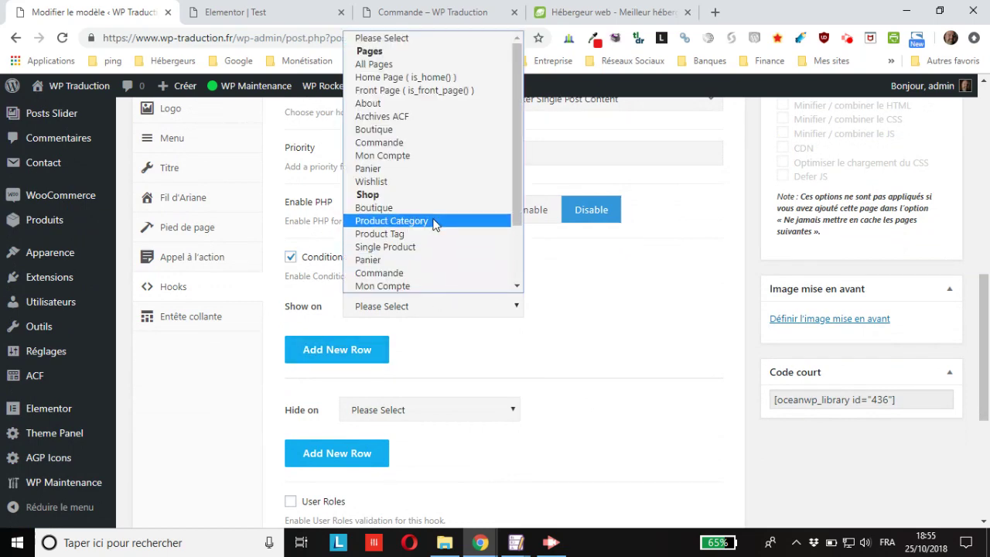
pyautogui.scroll(-2, 434, 223)
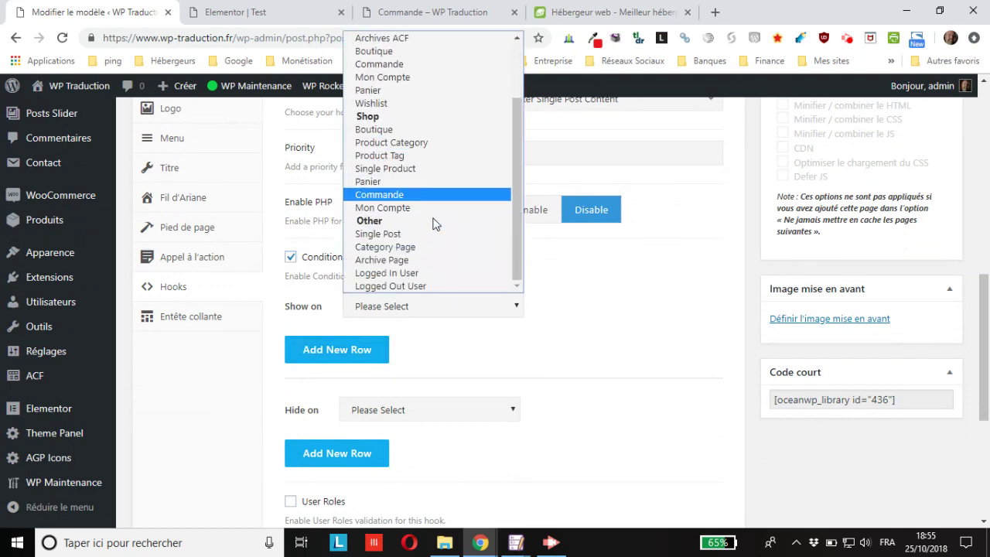
pyautogui.click(392, 234)
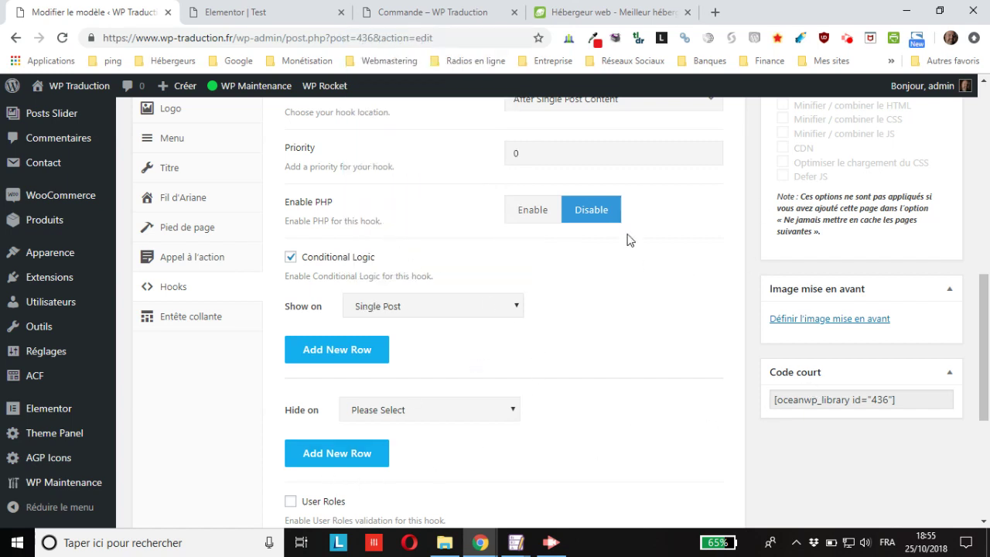
# Step: Set the hook's Hide on condition to All Pages
pyautogui.scroll(2, 641, 313)
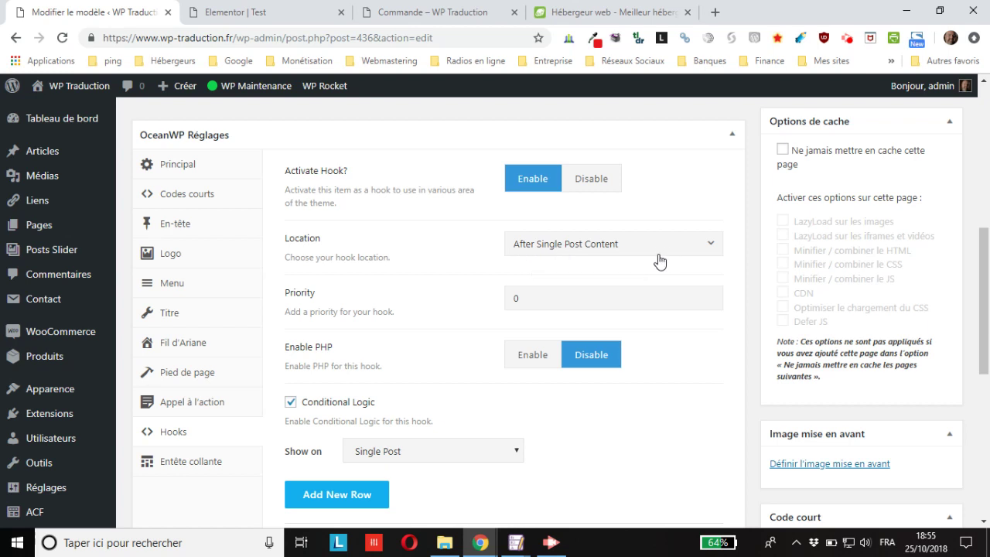
pyautogui.scroll(-2, 378, 314)
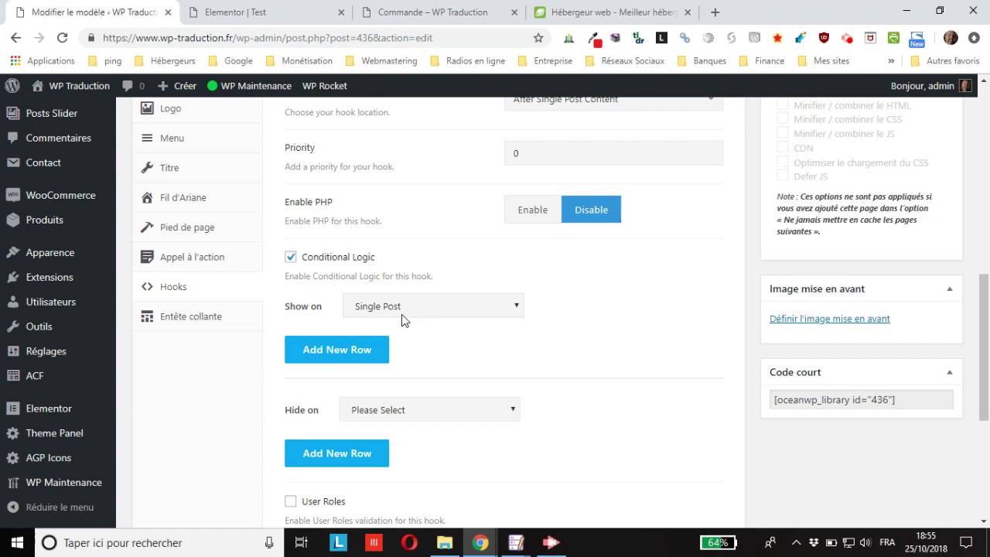
pyautogui.scroll(-1, 412, 354)
pyautogui.scroll(-2, 413, 354)
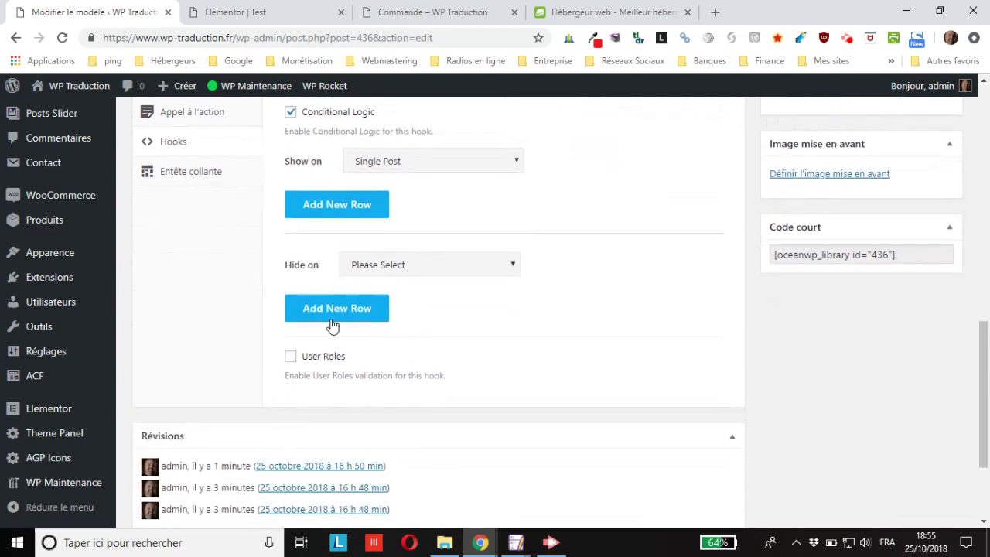
pyautogui.click(394, 264)
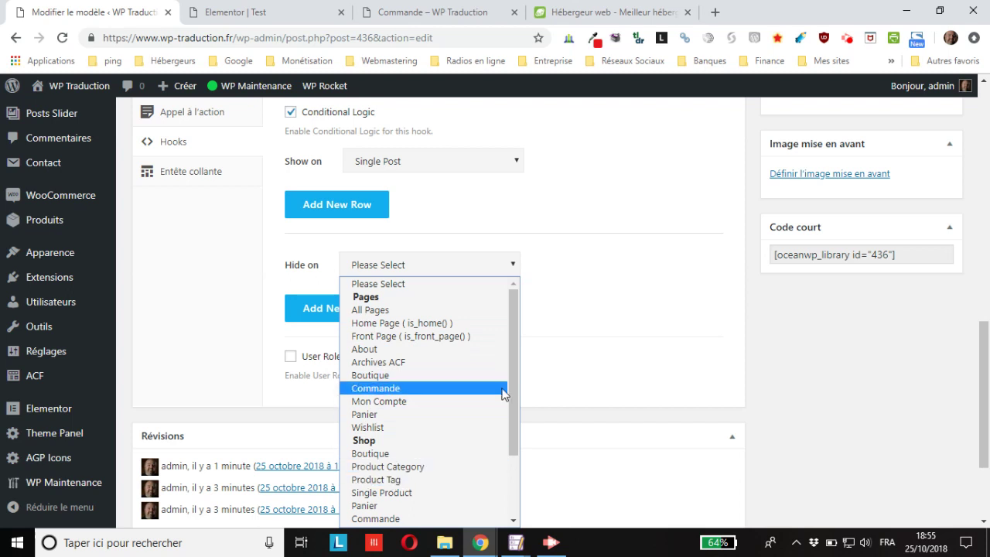
pyautogui.click(386, 310)
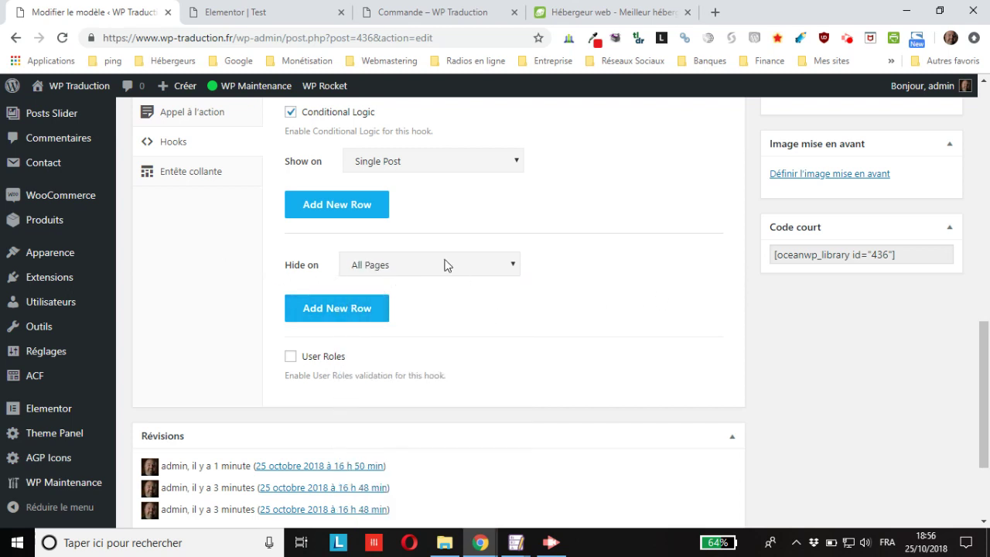
# Step: Review the hook's display conditions and update the Test template to save them
pyautogui.scroll(2, 441, 275)
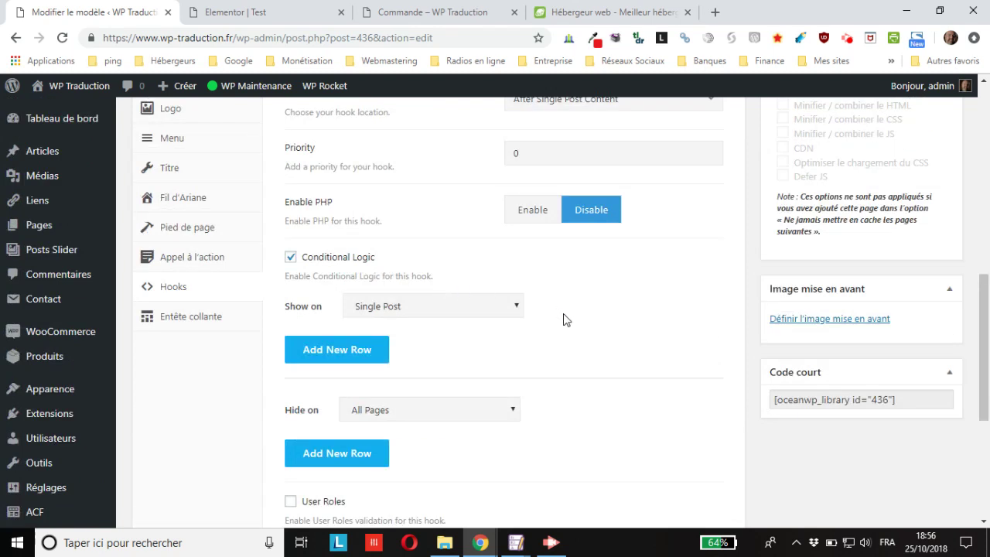
pyautogui.scroll(-2, 565, 324)
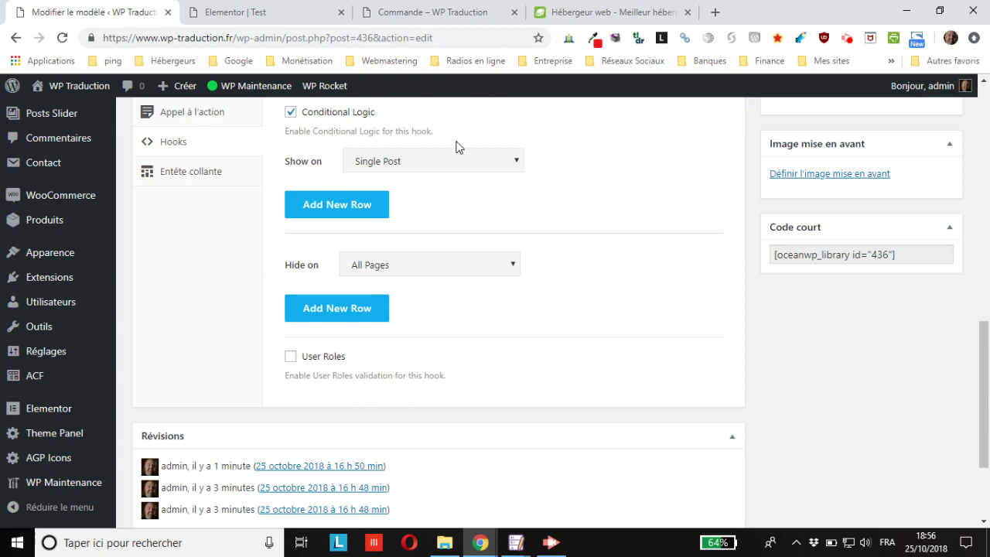
pyautogui.scroll(1, 455, 225)
pyautogui.scroll(2, 455, 224)
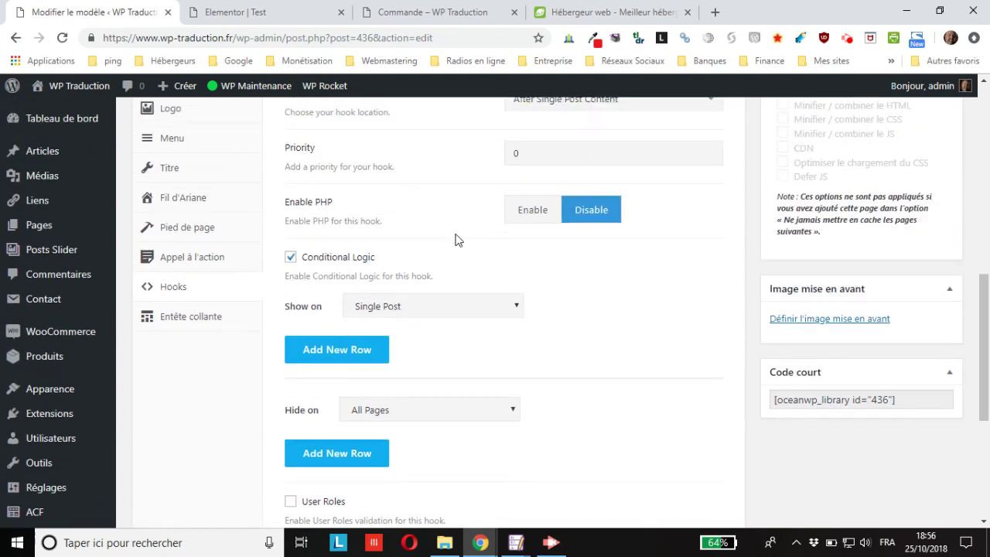
pyautogui.scroll(1, 458, 239)
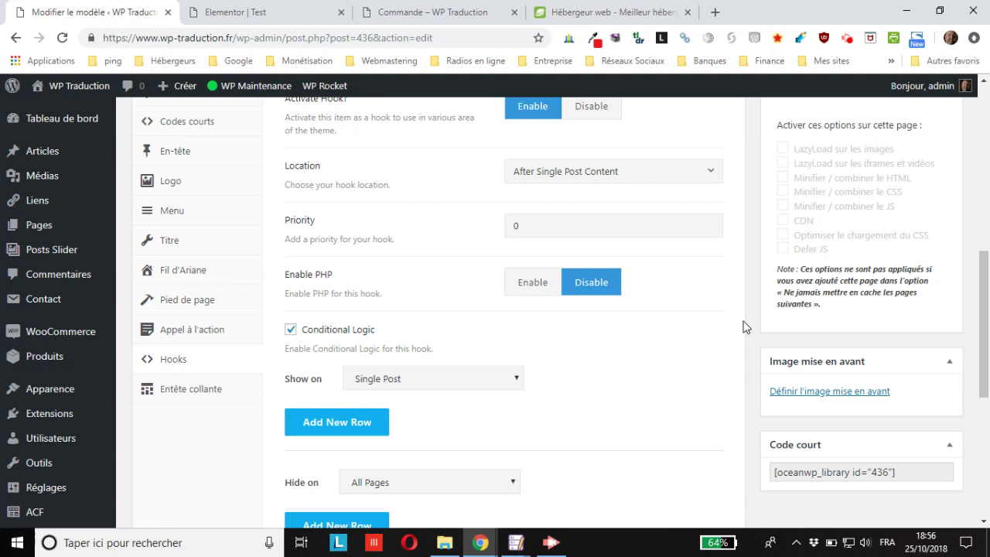
pyautogui.scroll(5, 765, 326)
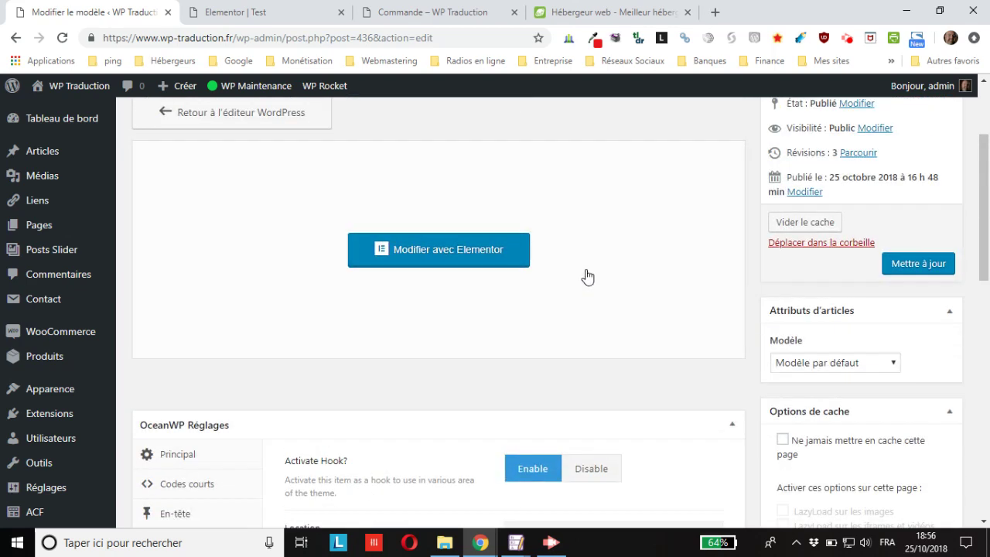
pyautogui.click(928, 266)
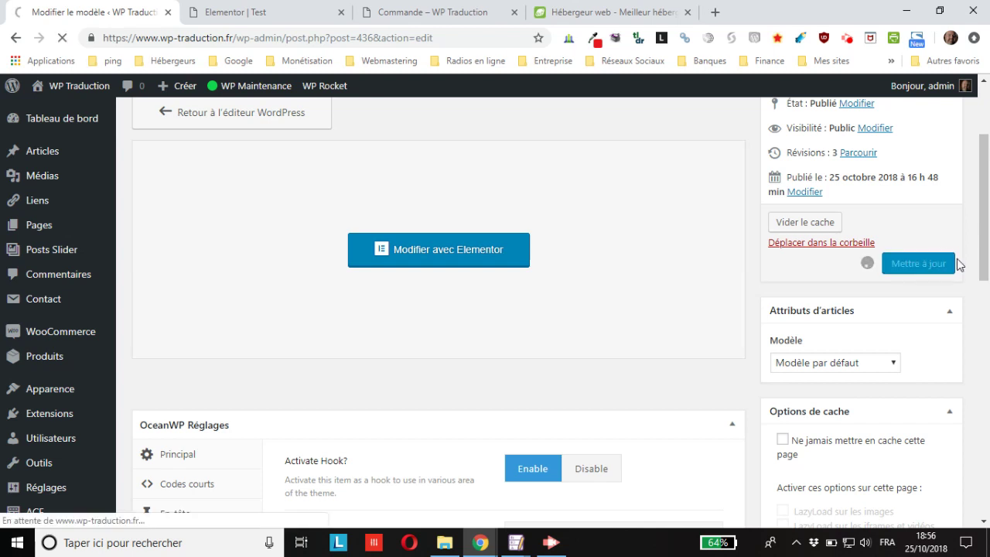
# Step: Open Article 1 from the recent articles on the site and check for the affiliation notice below the post content
pyautogui.click(426, 13)
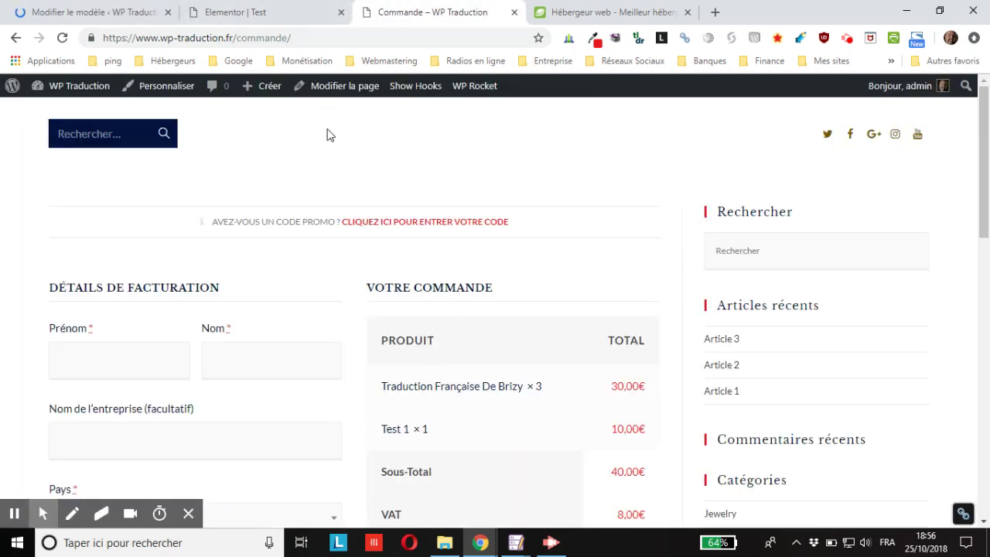
pyautogui.click(727, 391)
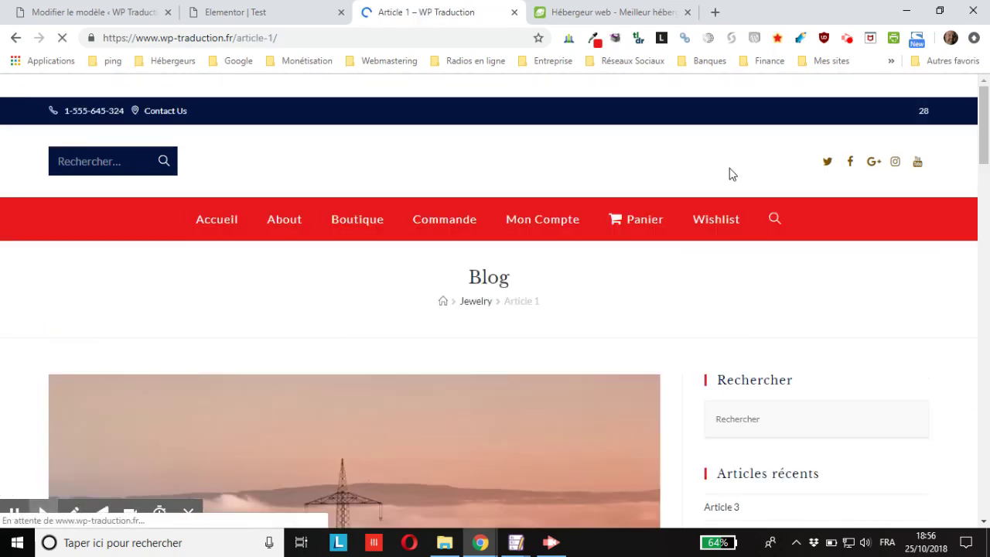
pyautogui.scroll(-5, 610, 219)
pyautogui.scroll(-15, 547, 239)
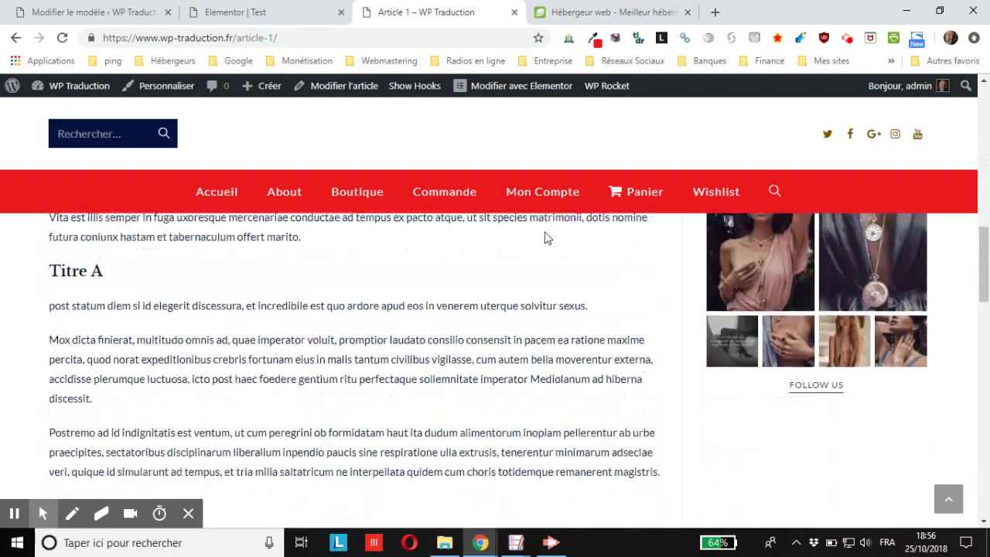
pyautogui.scroll(2, 544, 238)
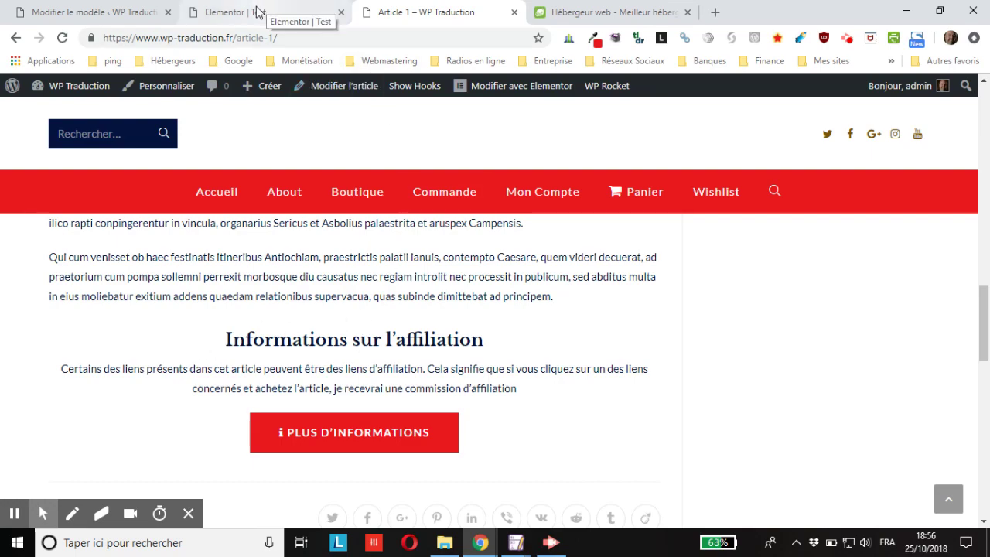
# Step: Compare the red affiliation box at the start of Article 1 with the notice below its content
pyautogui.scroll(3, 312, 298)
pyautogui.scroll(6, 312, 299)
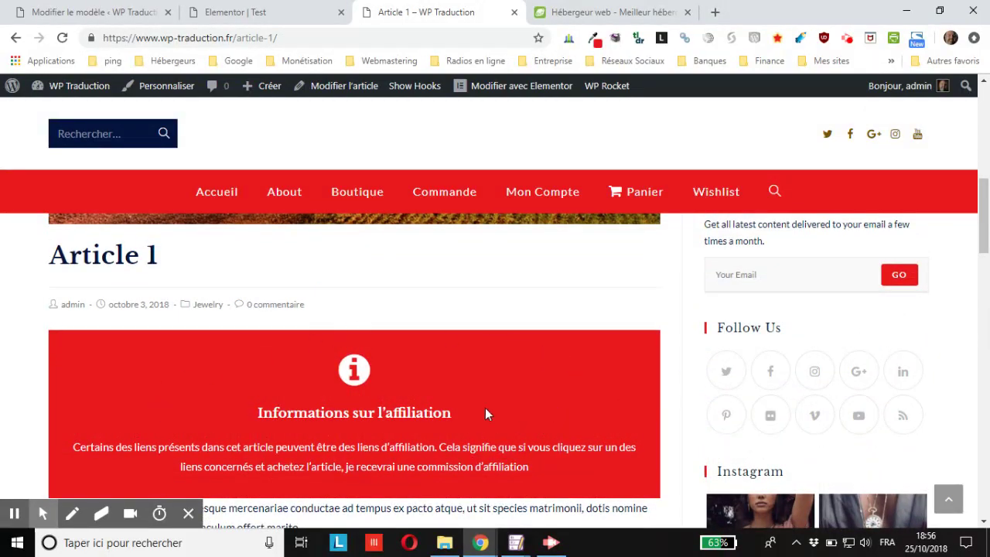
pyautogui.scroll(-3, 485, 413)
pyautogui.scroll(4, 363, 383)
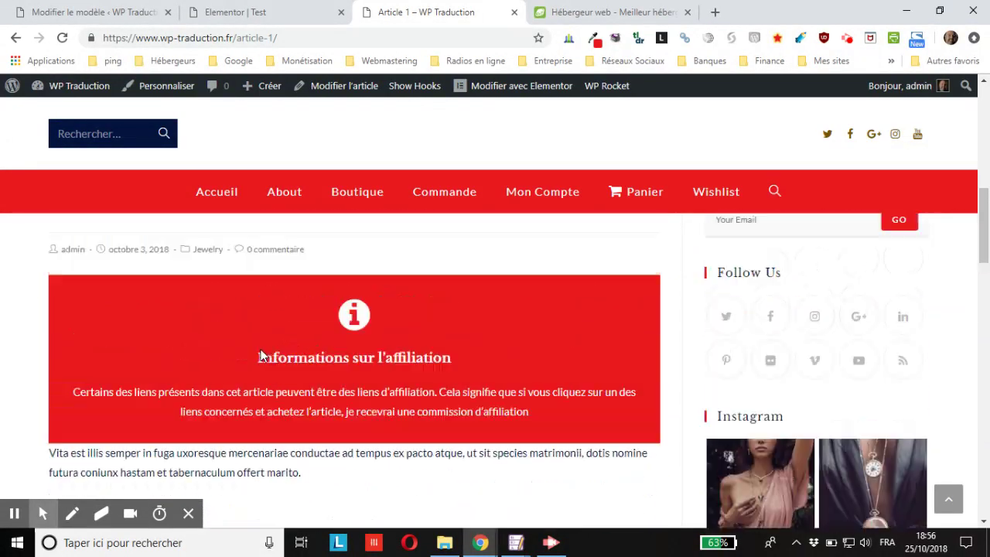
pyautogui.scroll(-8, 232, 475)
pyautogui.scroll(-4, 199, 472)
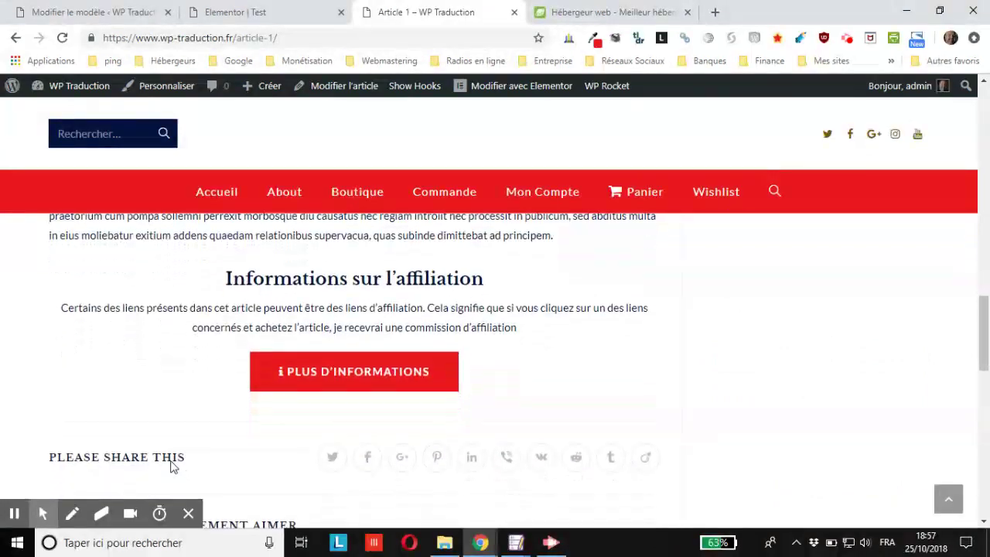
pyautogui.scroll(1, 519, 386)
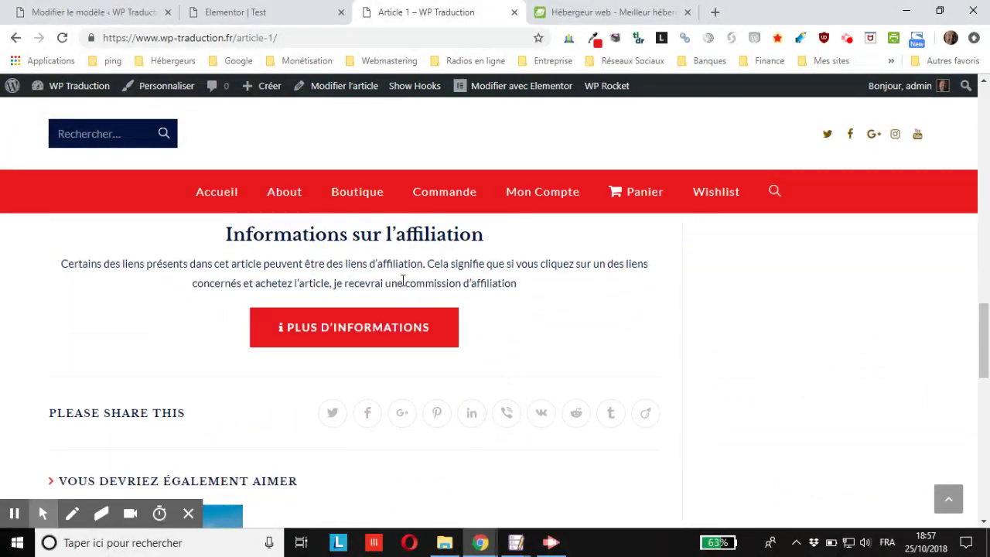
# Step: Review the Call To Action notice in the Elementor editor, then examine the red affiliation box above Article 1's text
pyautogui.click(263, 14)
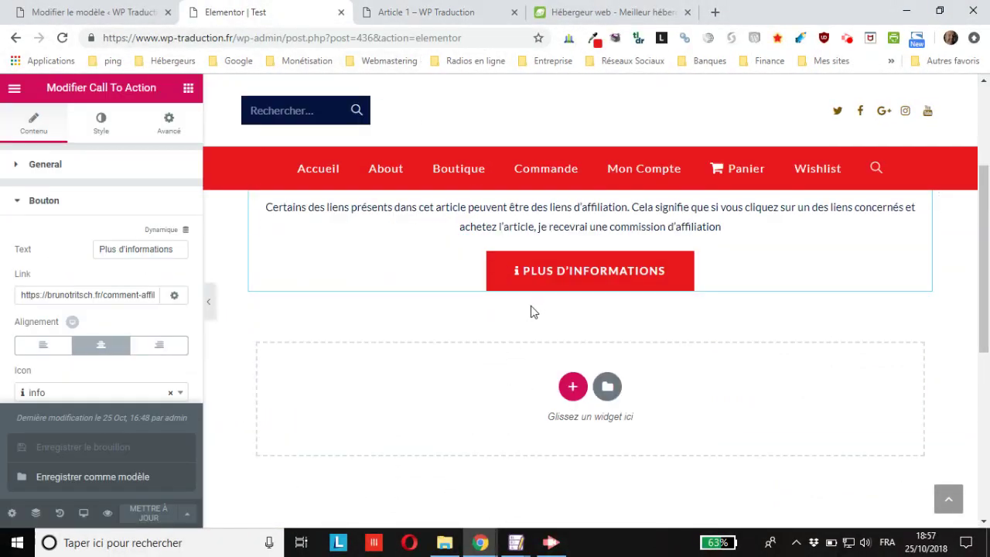
pyautogui.scroll(2, 531, 311)
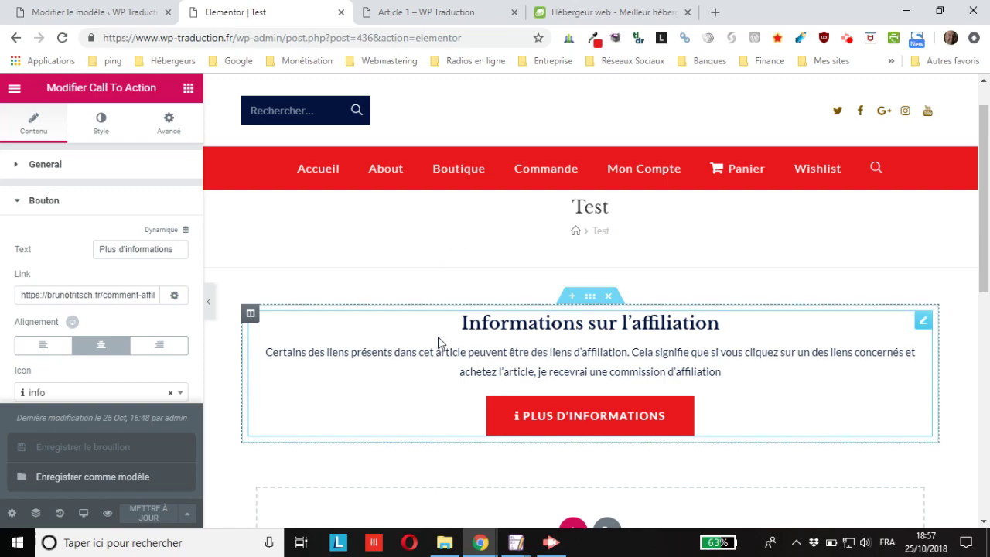
pyautogui.click(402, 12)
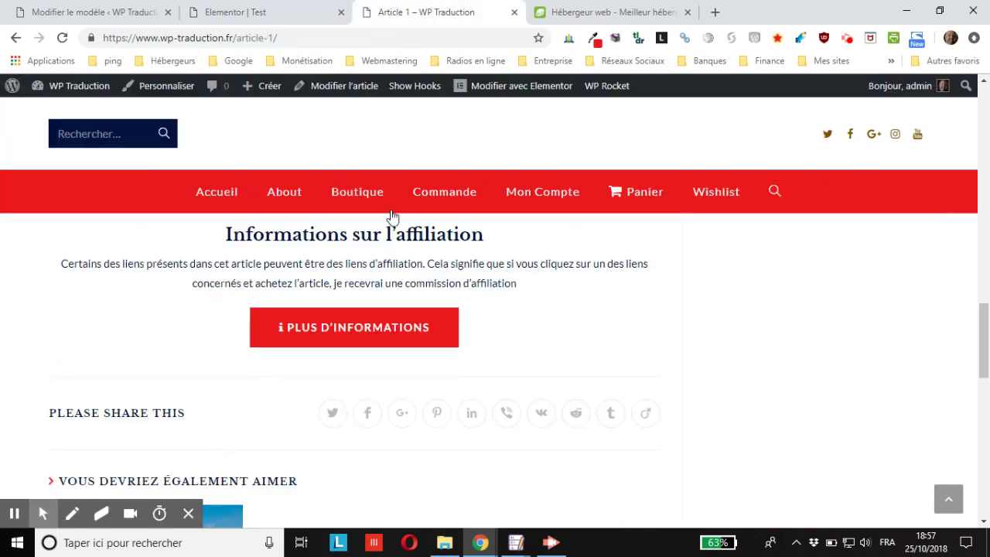
pyautogui.scroll(2, 367, 322)
pyautogui.scroll(10, 367, 322)
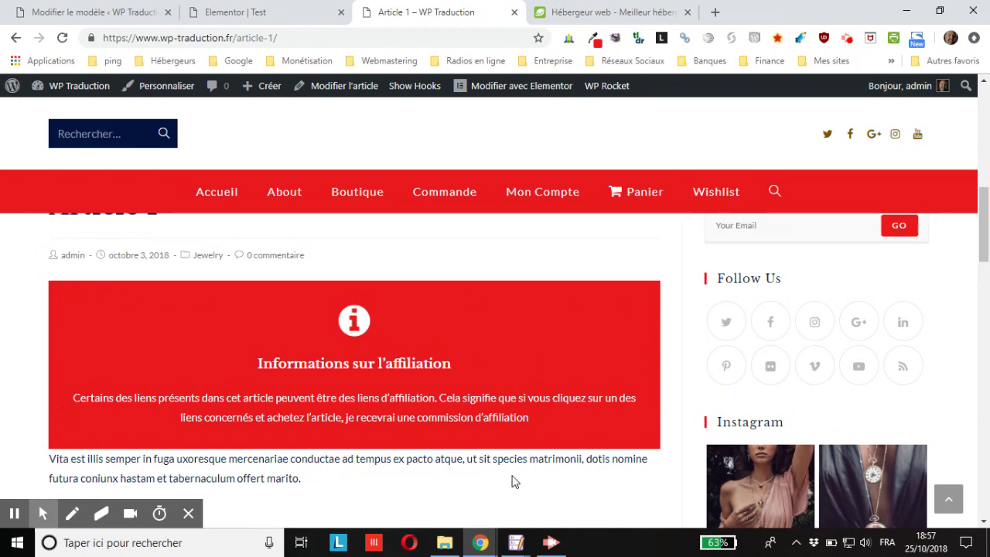
pyautogui.scroll(-2, 542, 472)
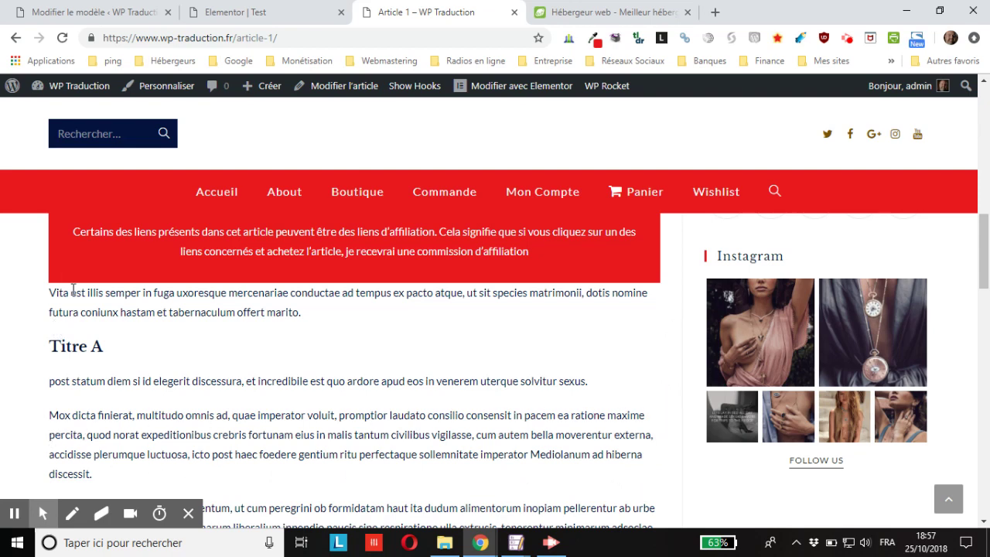
pyautogui.scroll(1, 105, 301)
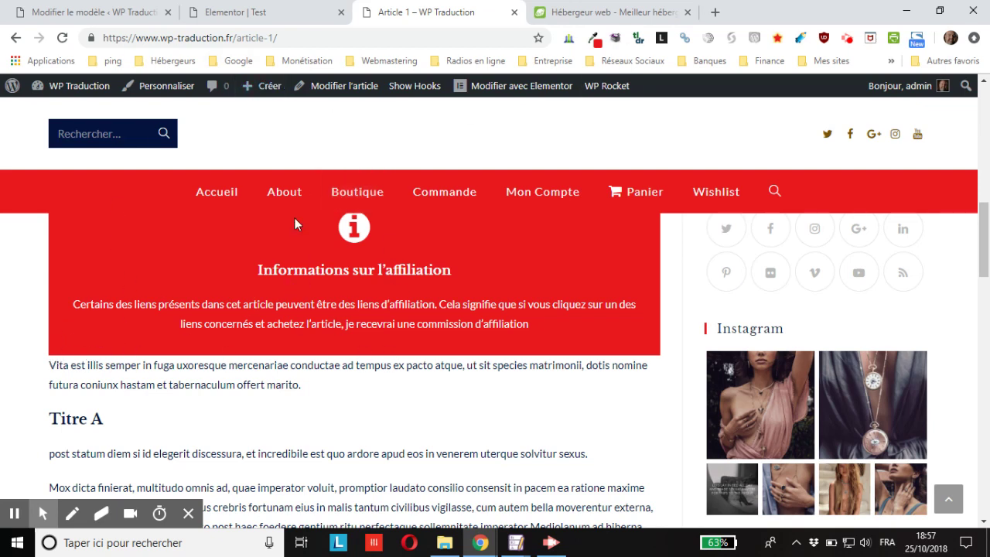
# Step: Return to the Elementor editor for Test and give the affiliation notice's section a Classique background type
pyautogui.click(263, 16)
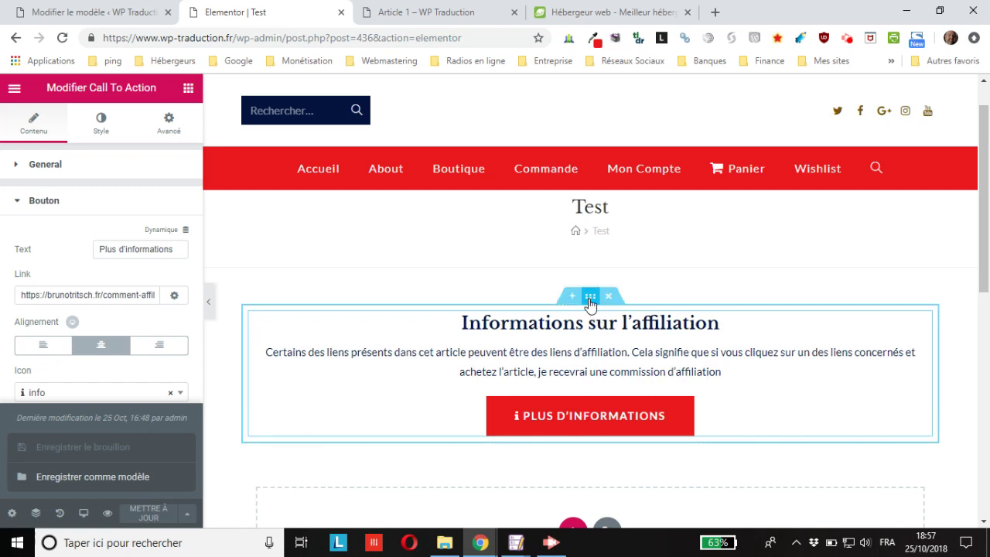
pyautogui.click(590, 296)
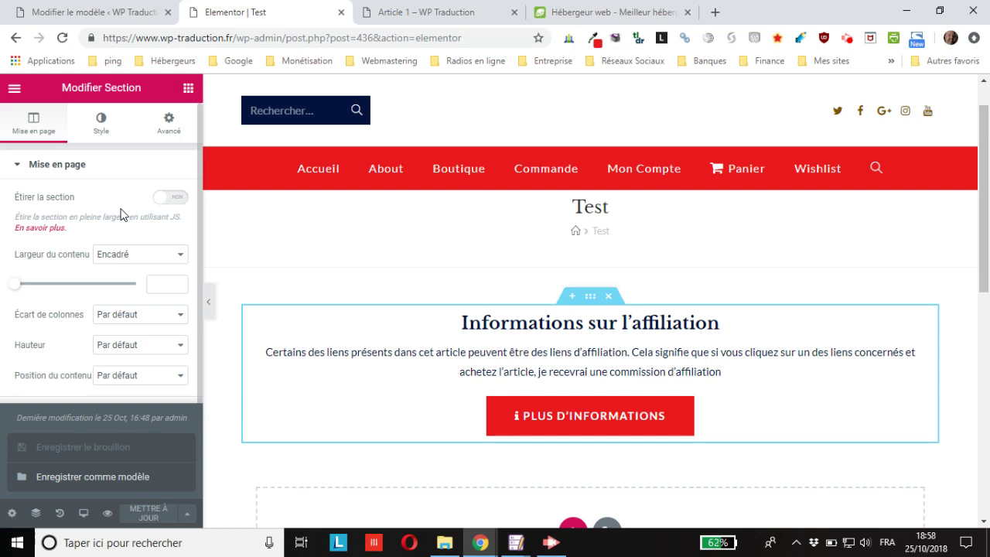
pyautogui.click(187, 513)
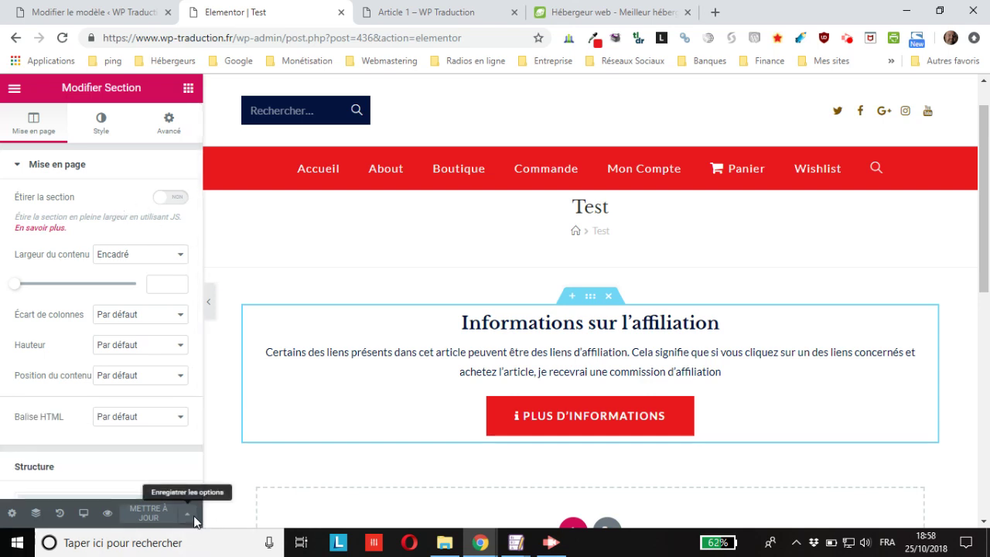
pyautogui.click(100, 122)
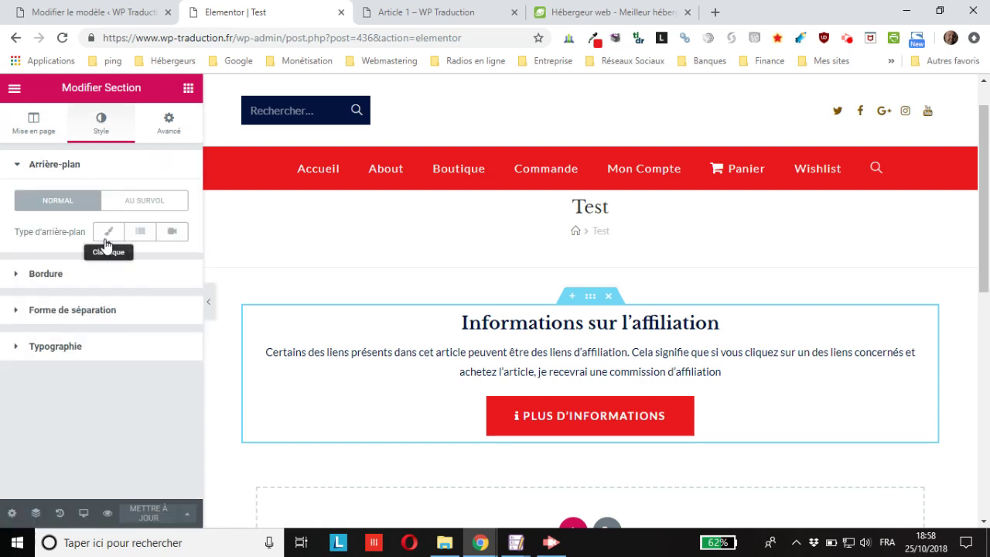
pyautogui.click(107, 242)
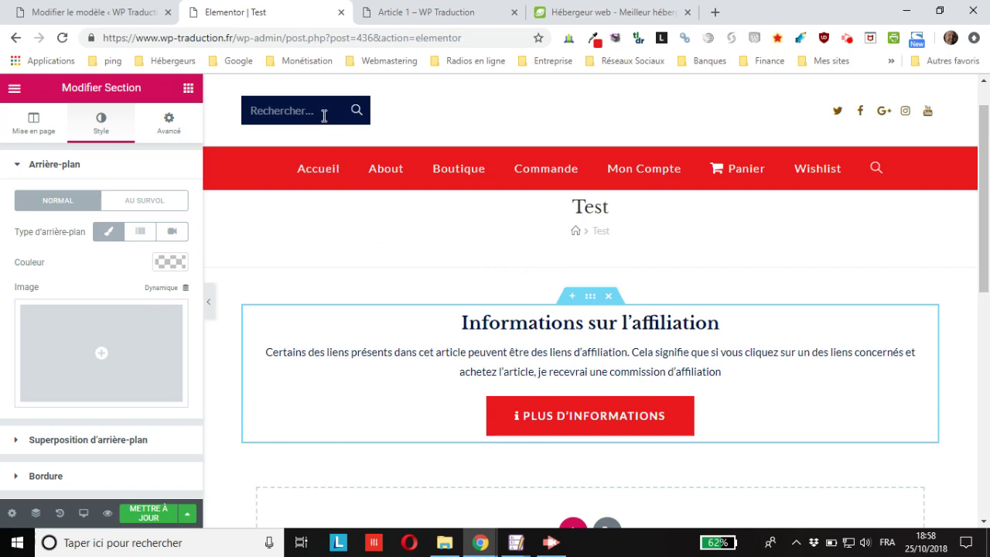
# Step: Sample the dark blue of the site's search box with Eye Dropper and copy its hex code #051440
pyautogui.click(593, 37)
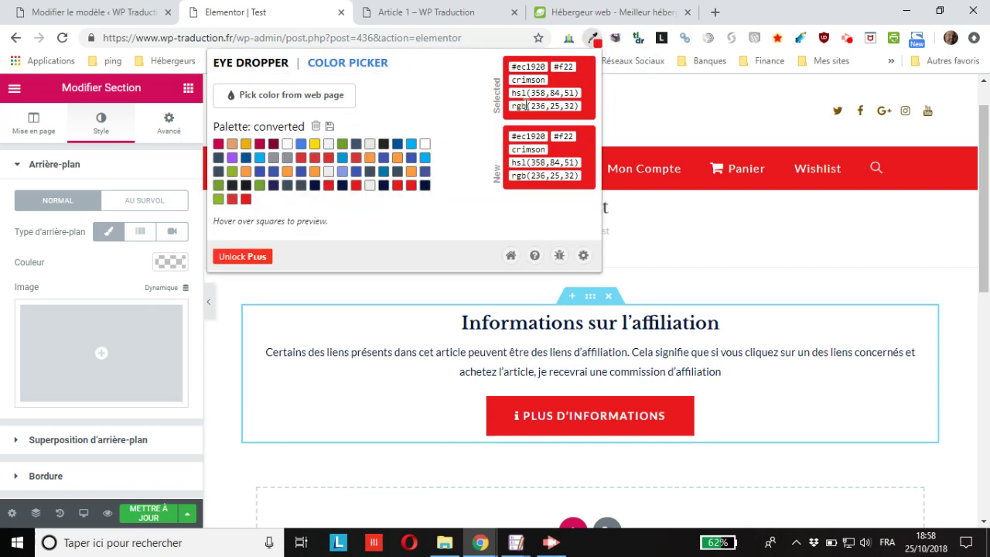
pyautogui.click(307, 95)
pyautogui.click(327, 109)
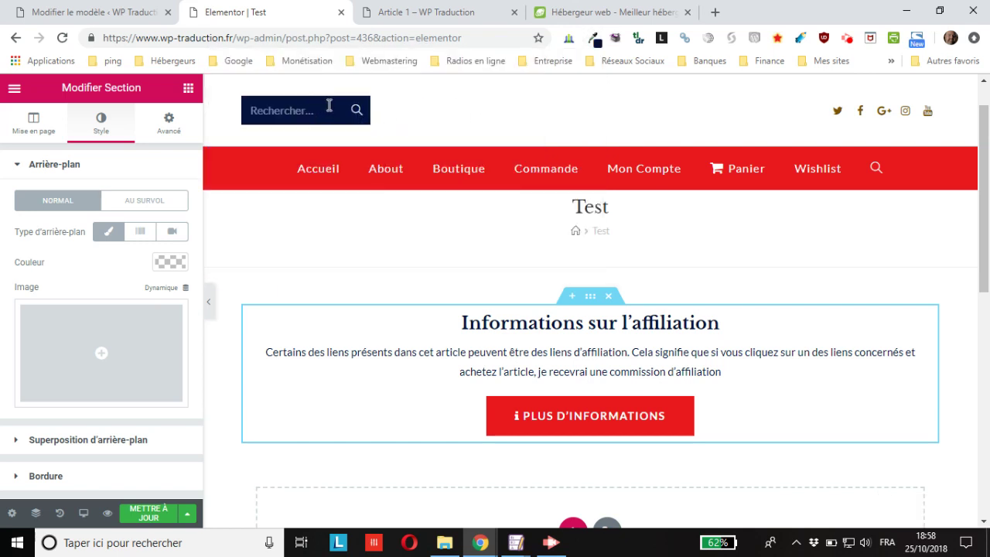
pyautogui.click(594, 37)
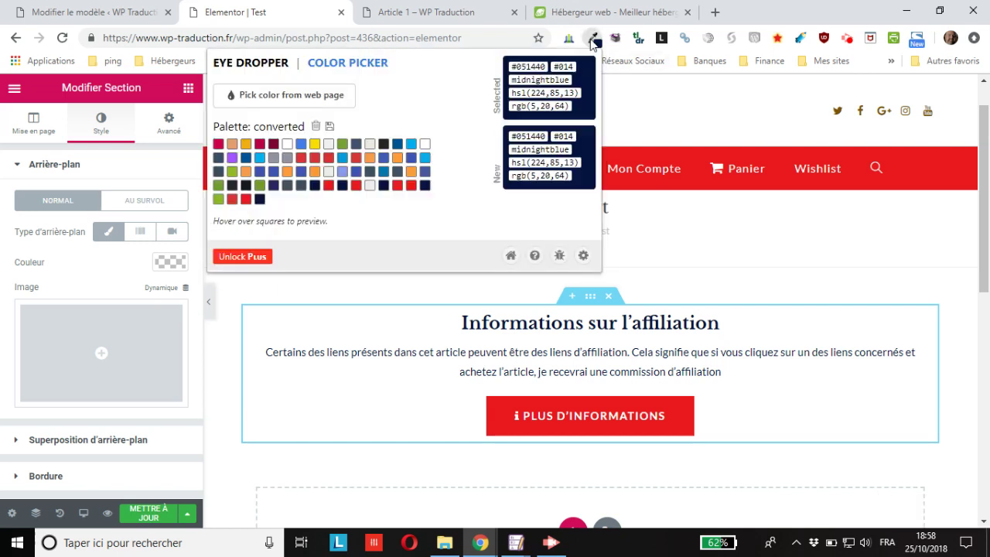
pyautogui.moveTo(546, 67); pyautogui.dragTo(515, 71)
pyautogui.rightClick(530, 70)
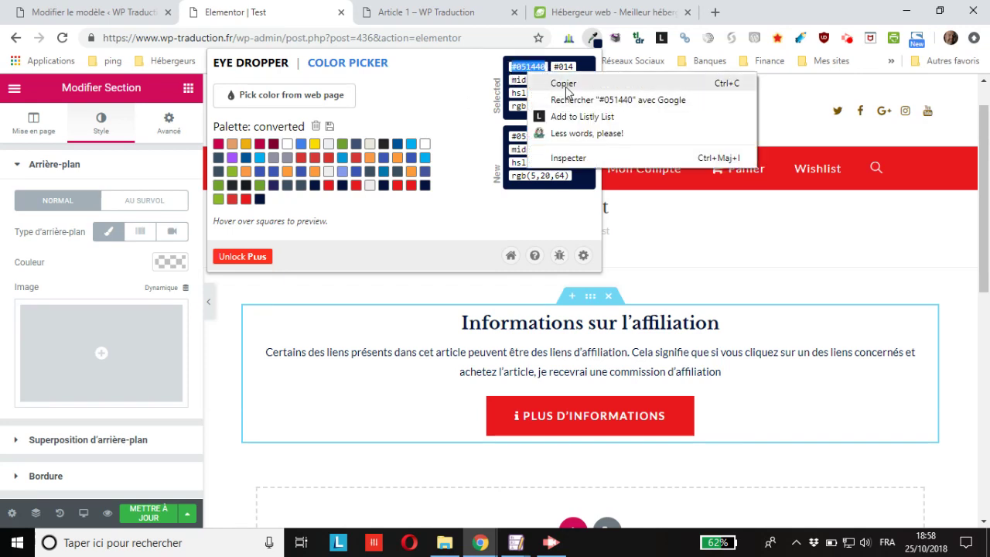
pyautogui.click(564, 83)
pyautogui.click(653, 101)
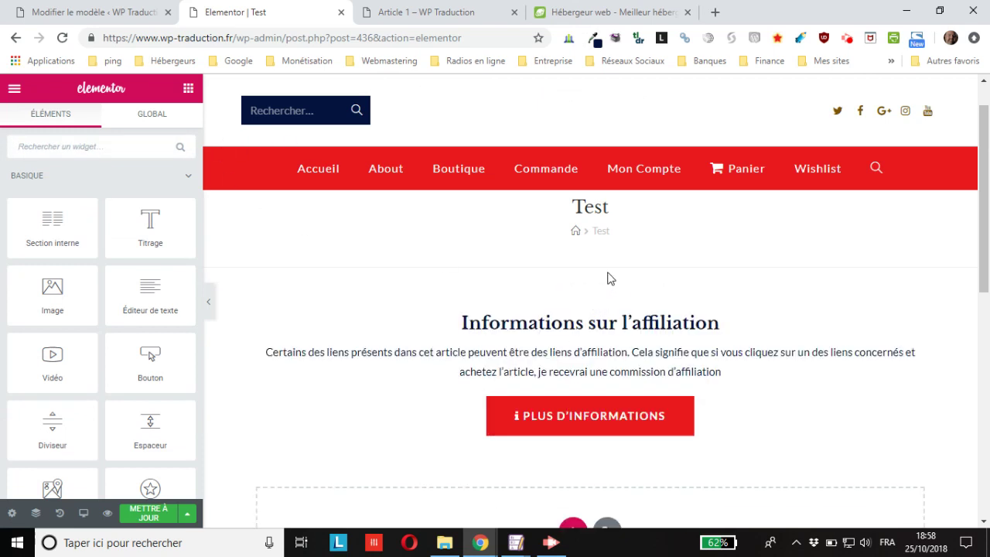
# Step: Set the affiliation notice section's classic background colour to the copied #051440
pyautogui.click(594, 302)
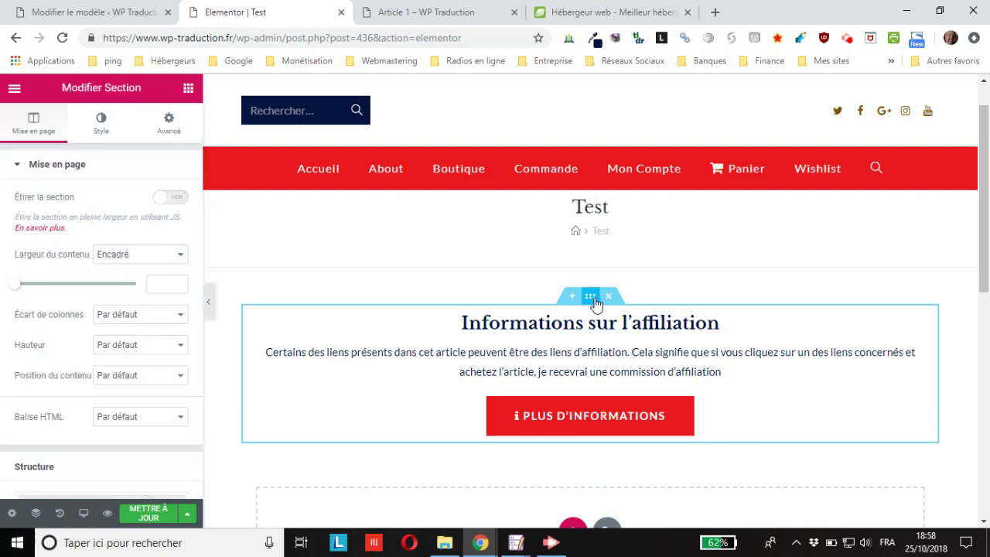
pyautogui.click(102, 130)
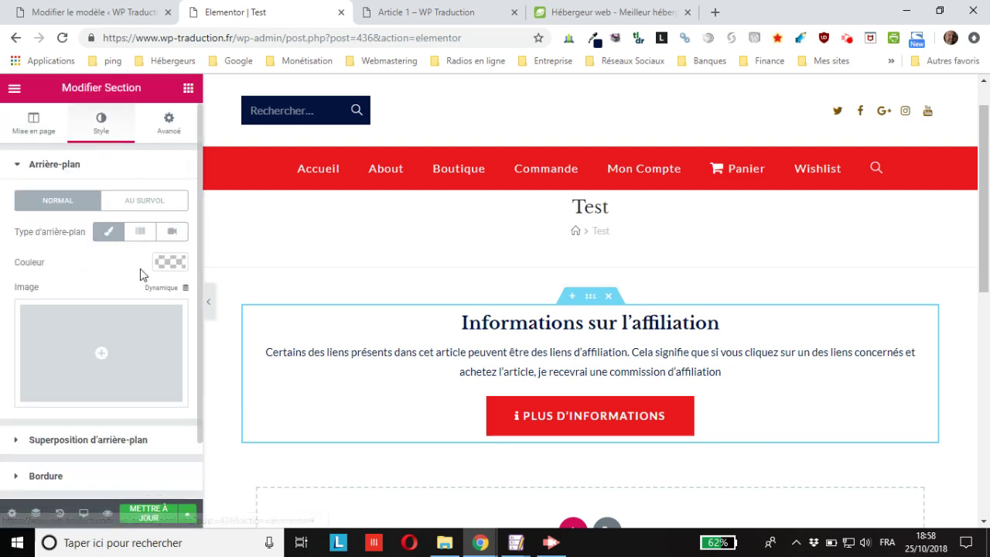
pyautogui.click(108, 232)
pyautogui.click(106, 236)
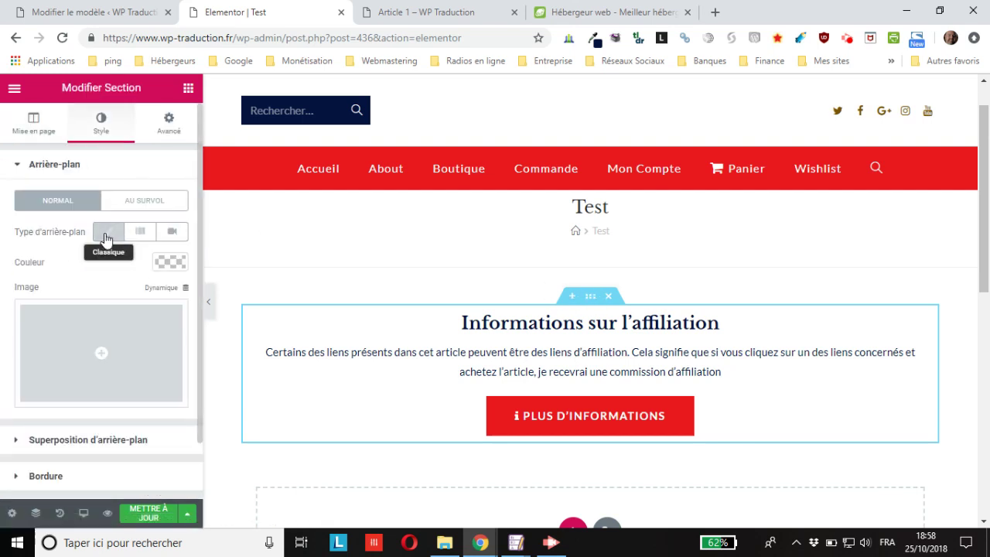
pyautogui.click(168, 261)
pyautogui.rightClick(36, 262)
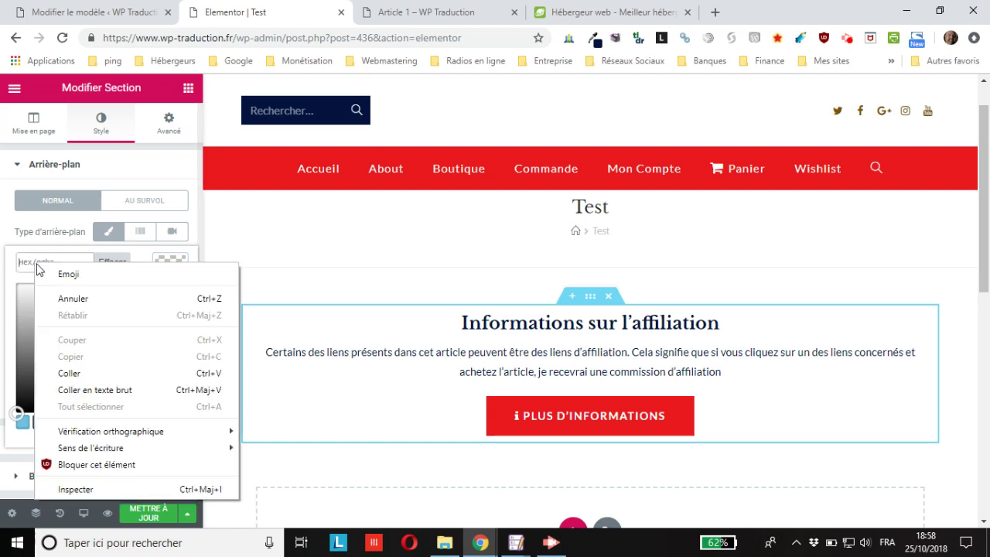
pyautogui.click(74, 370)
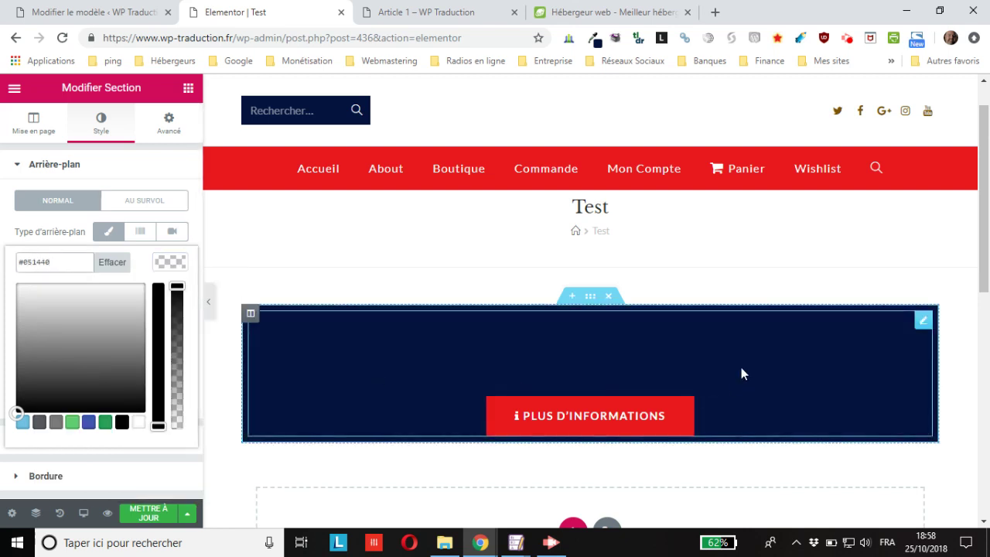
pyautogui.press('Return')
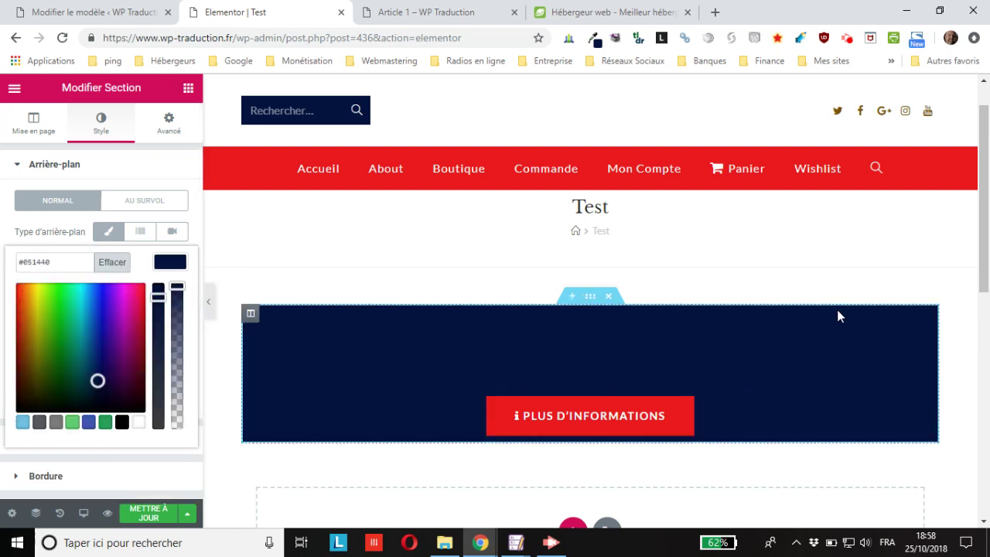
pyautogui.scroll(-2, 837, 315)
pyautogui.scroll(2, 809, 329)
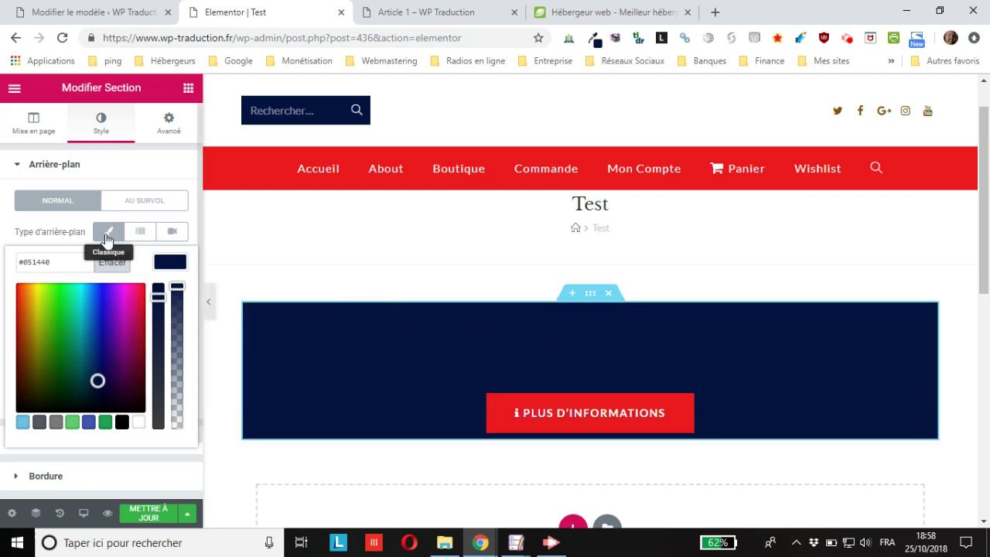
# Step: Set the section's typography title colour to white (#ffffff)
pyautogui.click(47, 167)
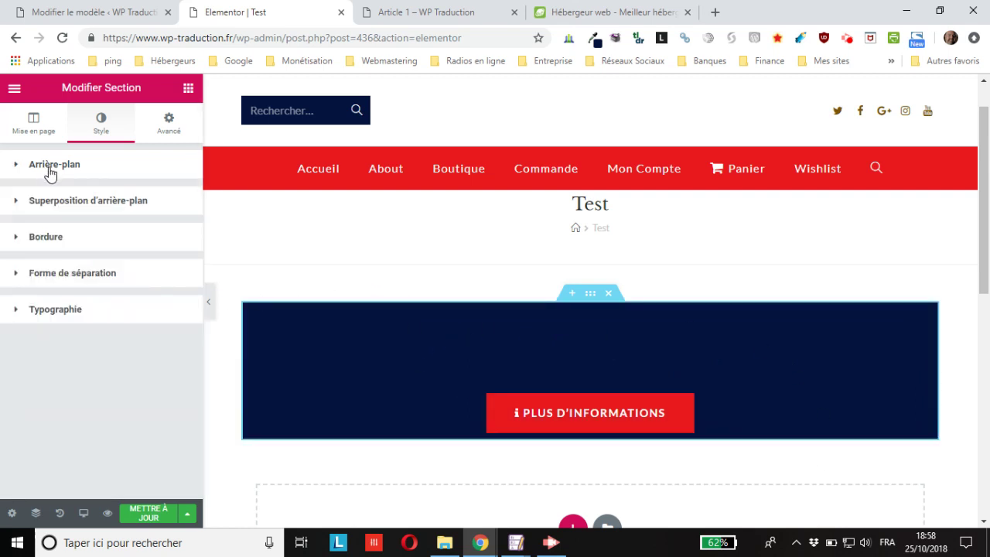
pyautogui.click(54, 313)
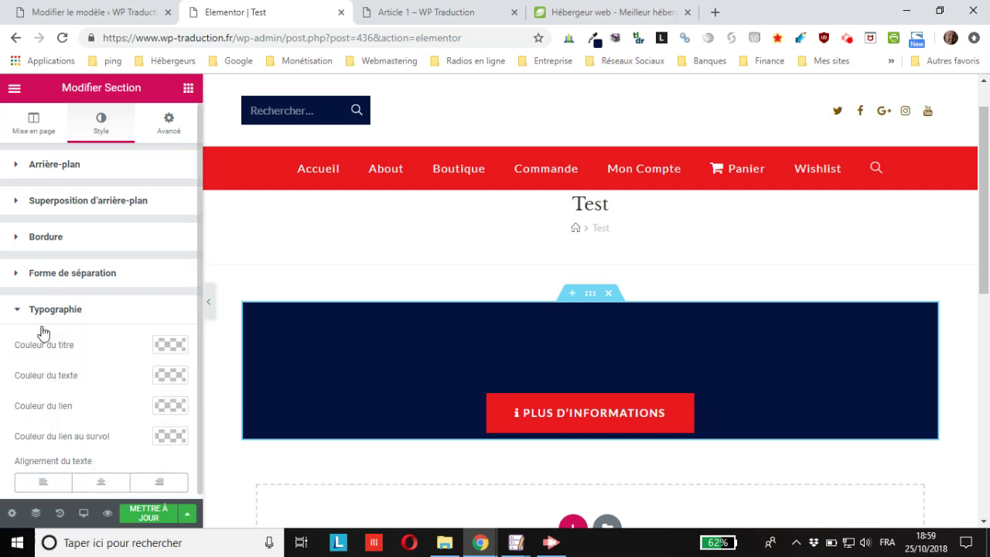
pyautogui.click(170, 345)
pyautogui.scroll(-1, 109, 382)
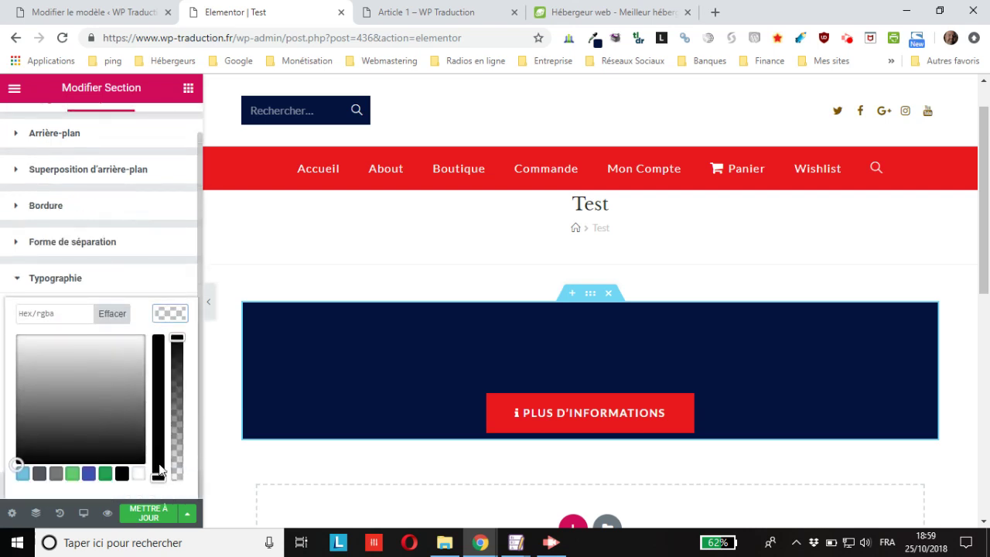
pyautogui.click(138, 473)
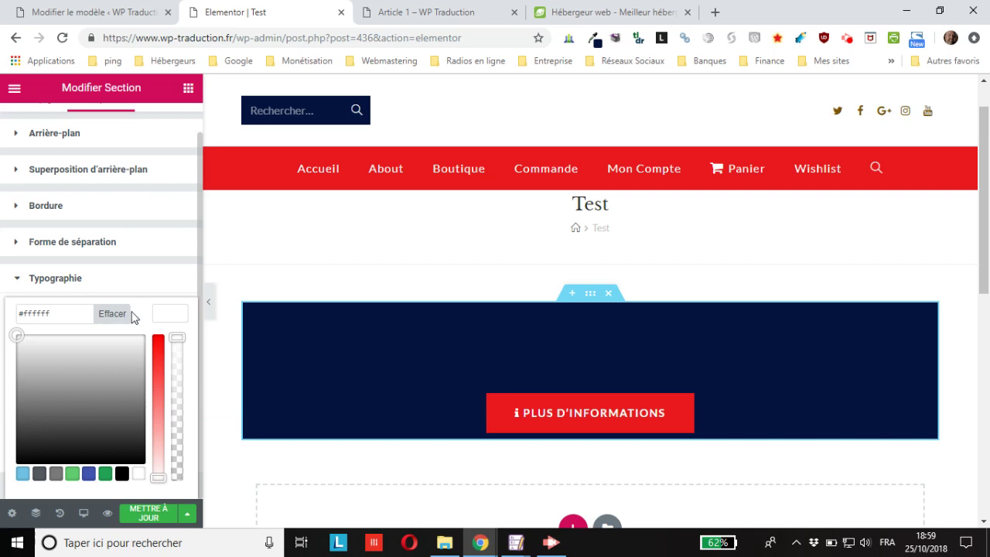
pyautogui.click(144, 287)
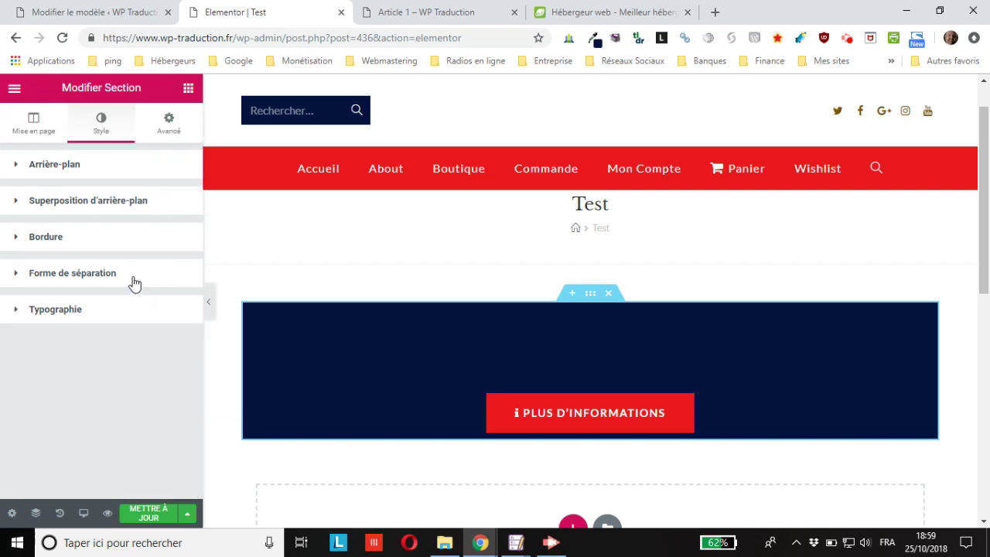
# Step: Set the section's typography text colour to white (#ffffff)
pyautogui.click(96, 313)
pyautogui.click(176, 379)
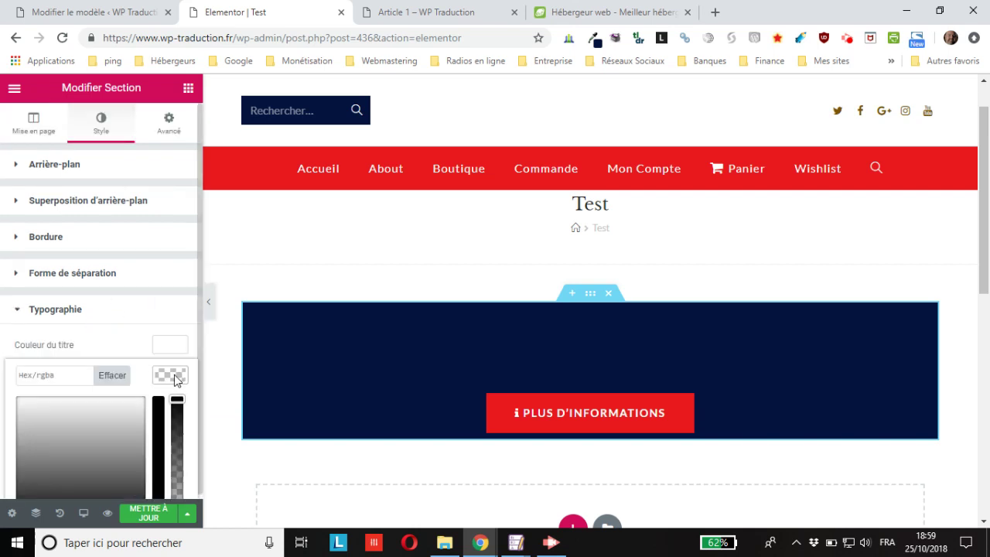
pyautogui.scroll(-1, 121, 425)
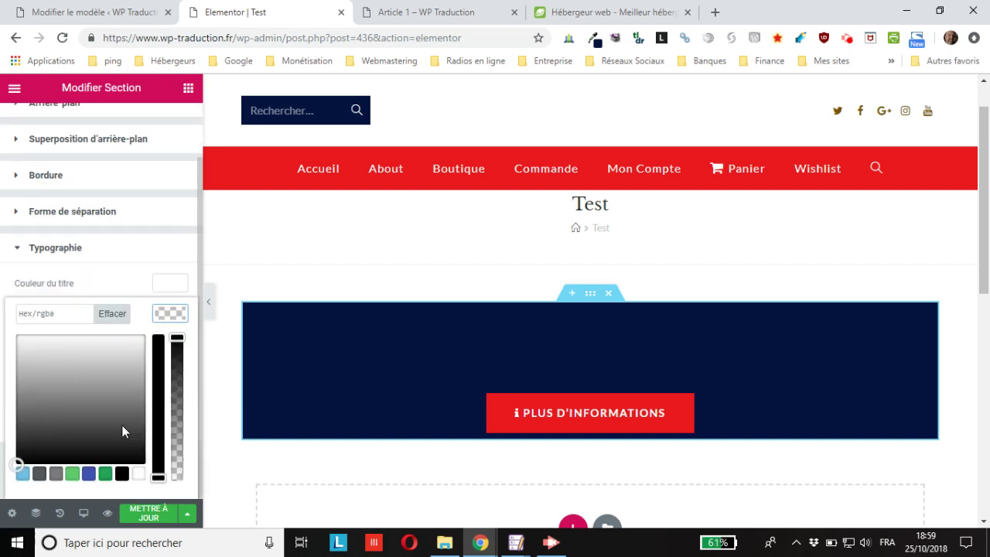
pyautogui.click(140, 474)
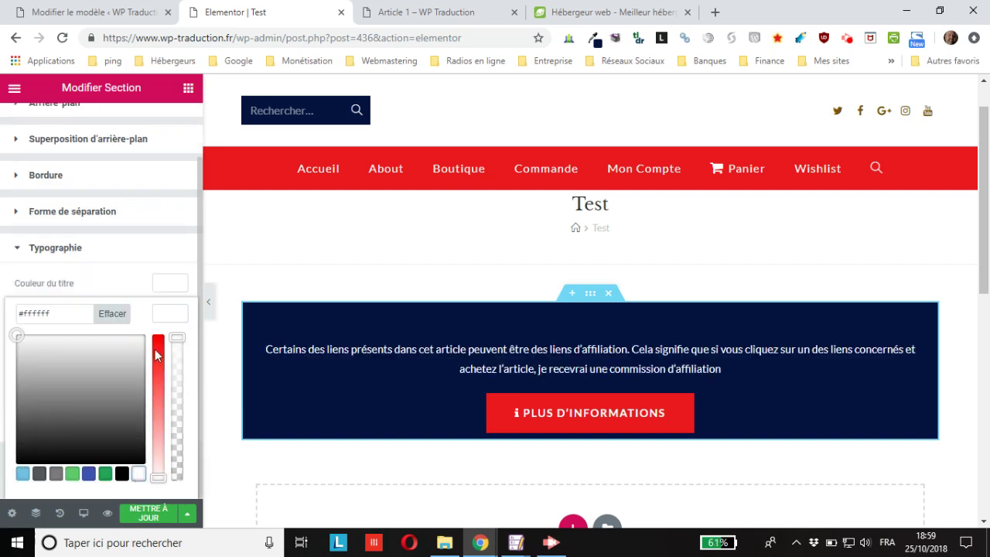
pyautogui.click(124, 281)
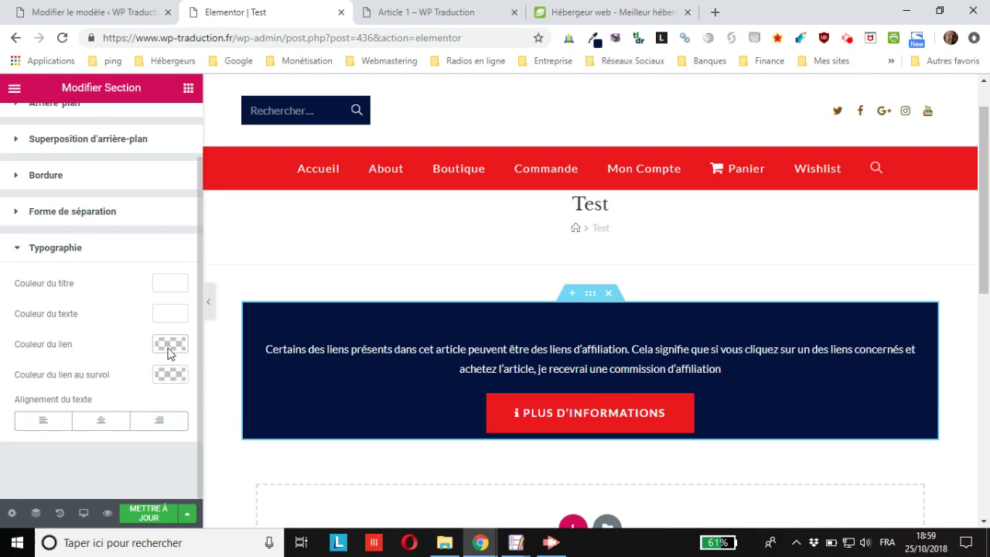
# Step: Set the section's link colour to white (#ffffff)
pyautogui.click(170, 344)
pyautogui.click(140, 475)
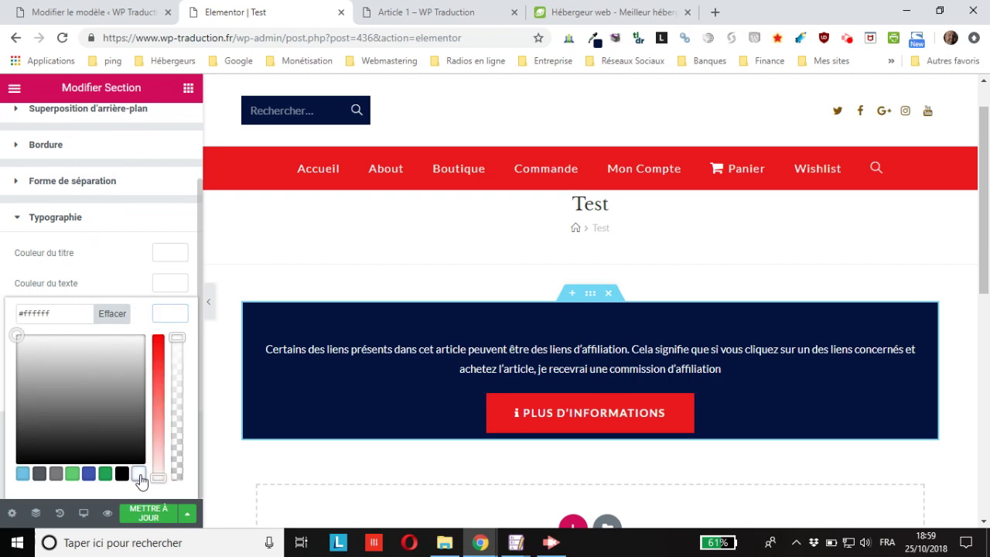
pyautogui.click(128, 289)
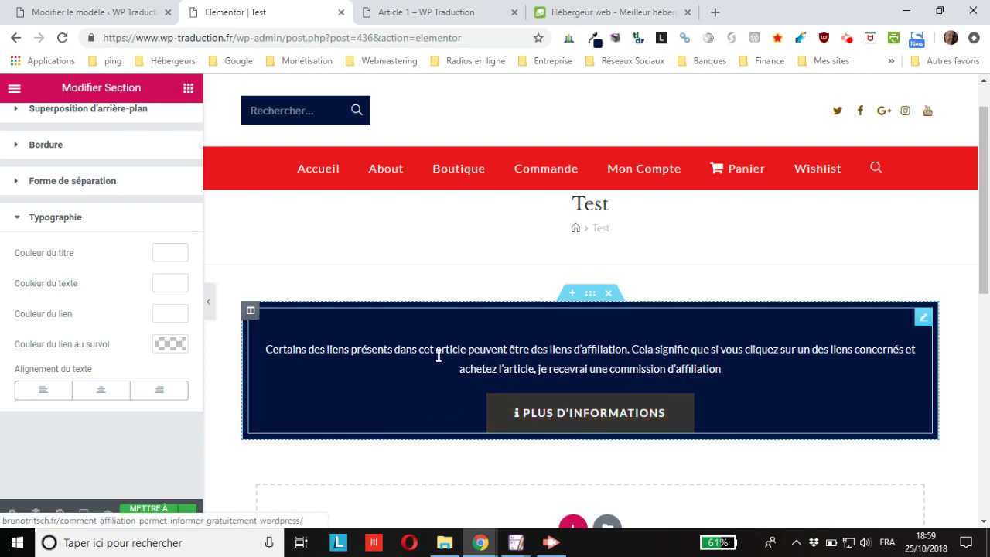
# Step: Set the section's link hover colour to the copied dark blue #051440
pyautogui.click(174, 346)
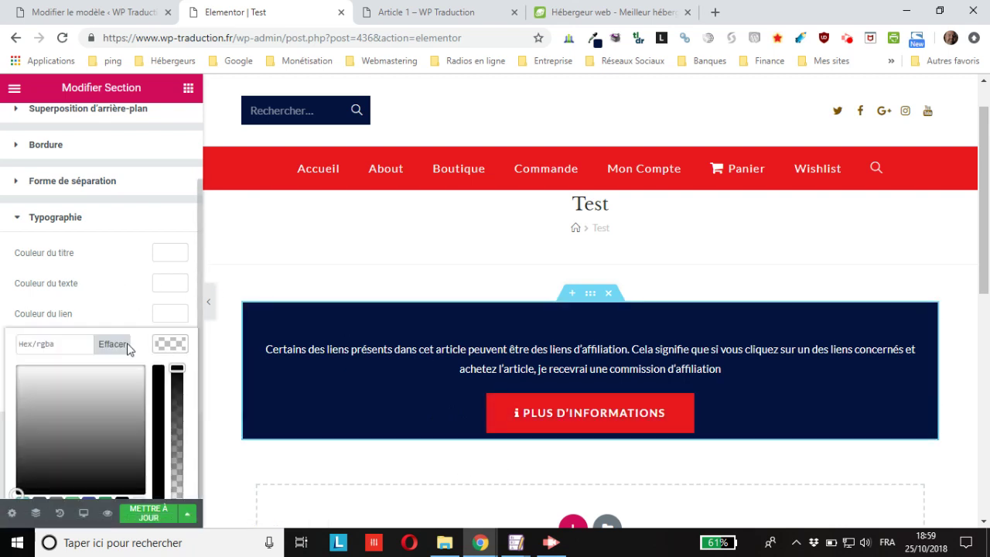
pyautogui.click(62, 348)
pyautogui.rightClick(62, 349)
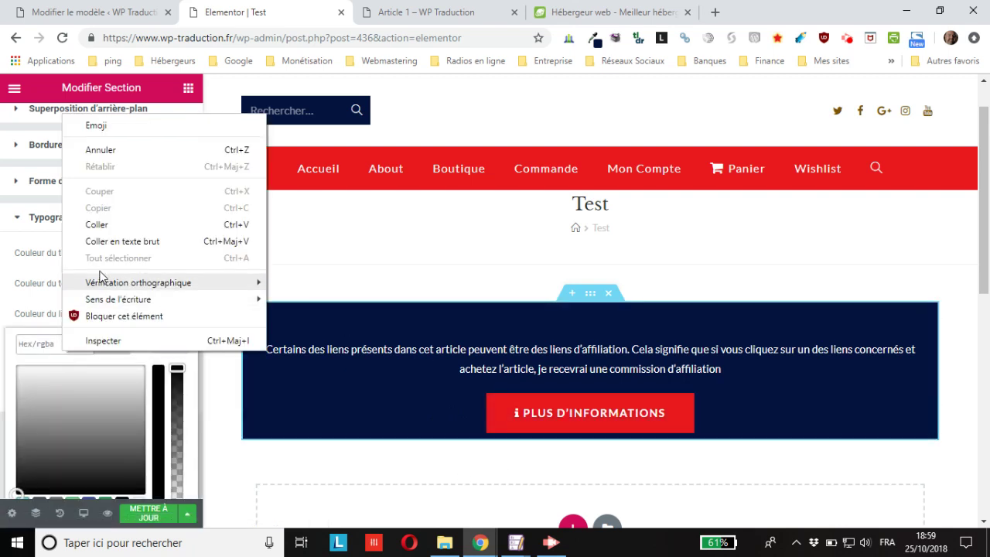
pyautogui.click(106, 232)
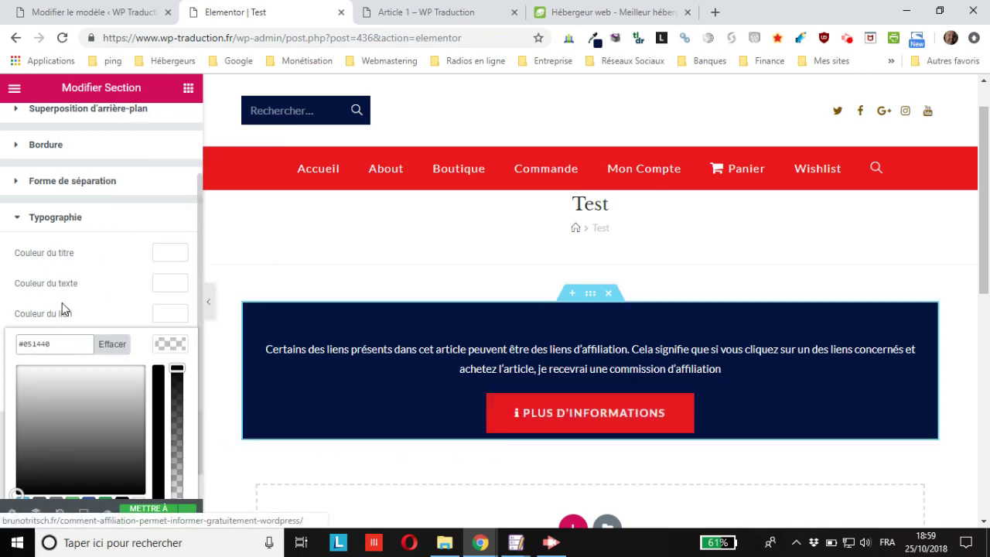
pyautogui.click(100, 311)
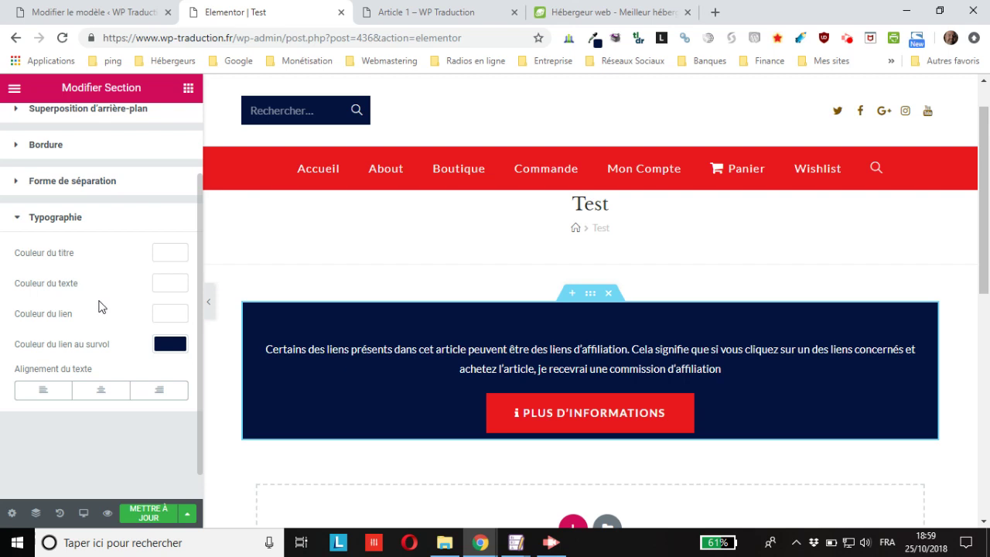
# Step: Center the section's text alignment and open its separation shape settings
pyautogui.click(101, 390)
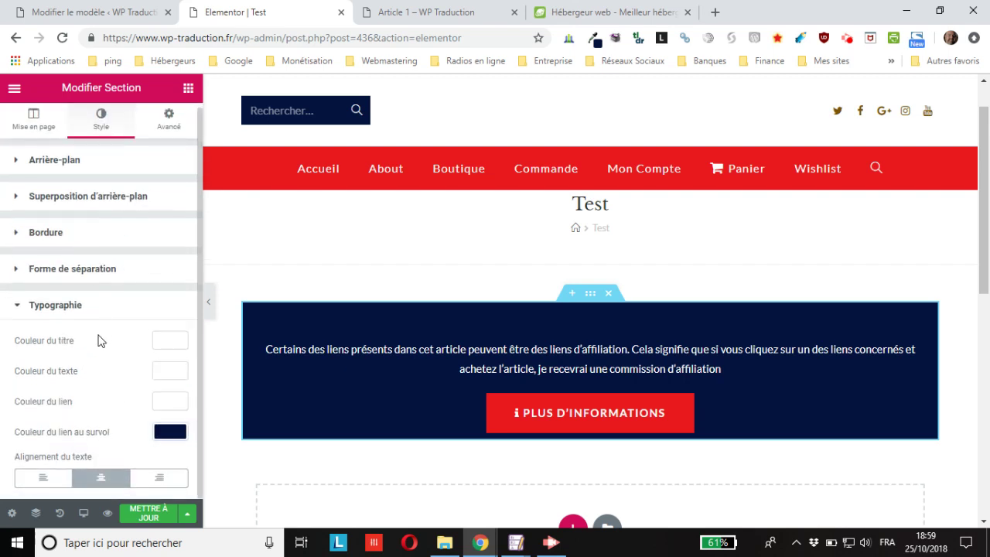
pyautogui.click(64, 307)
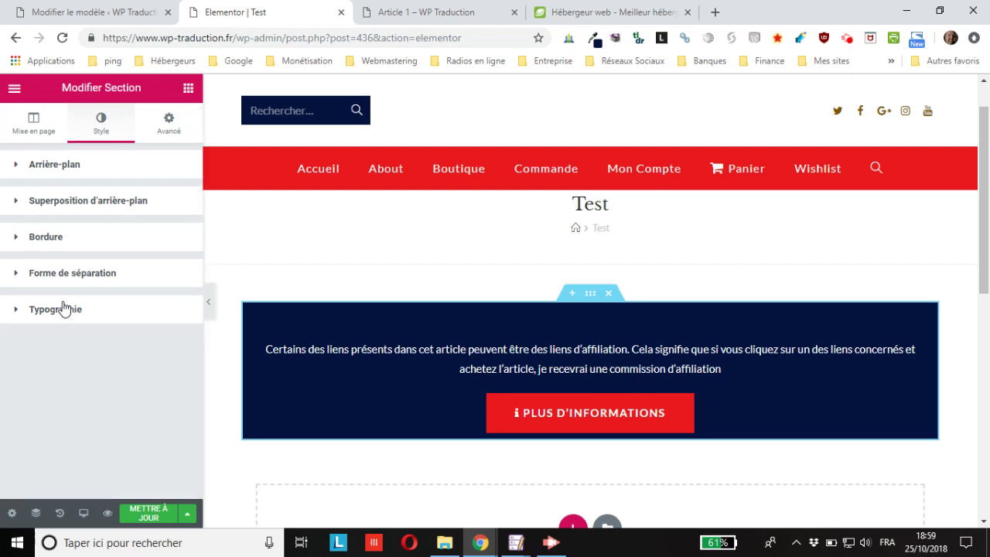
pyautogui.click(91, 276)
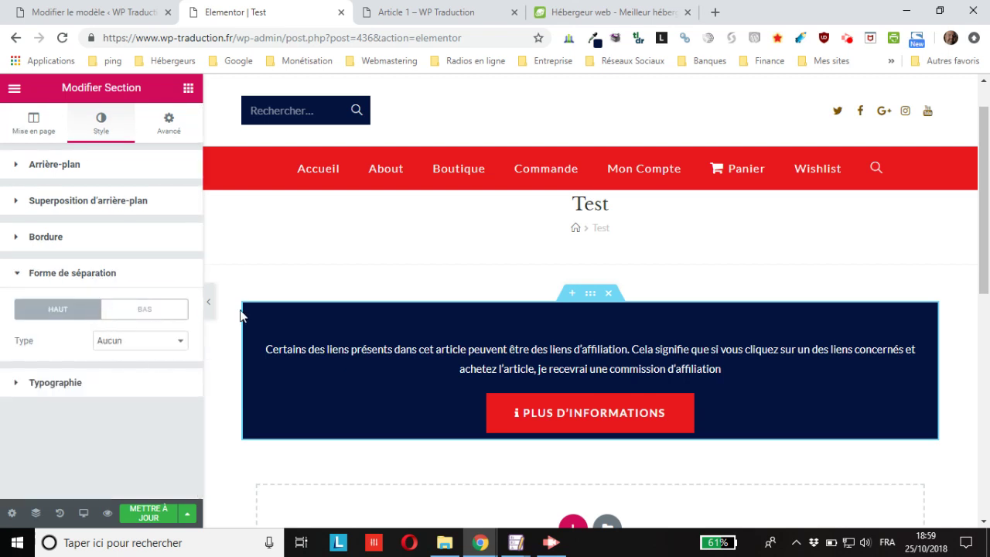
# Step: Try the Fendu and Motif de vagues separation shapes on the section's top edge
pyautogui.click(122, 349)
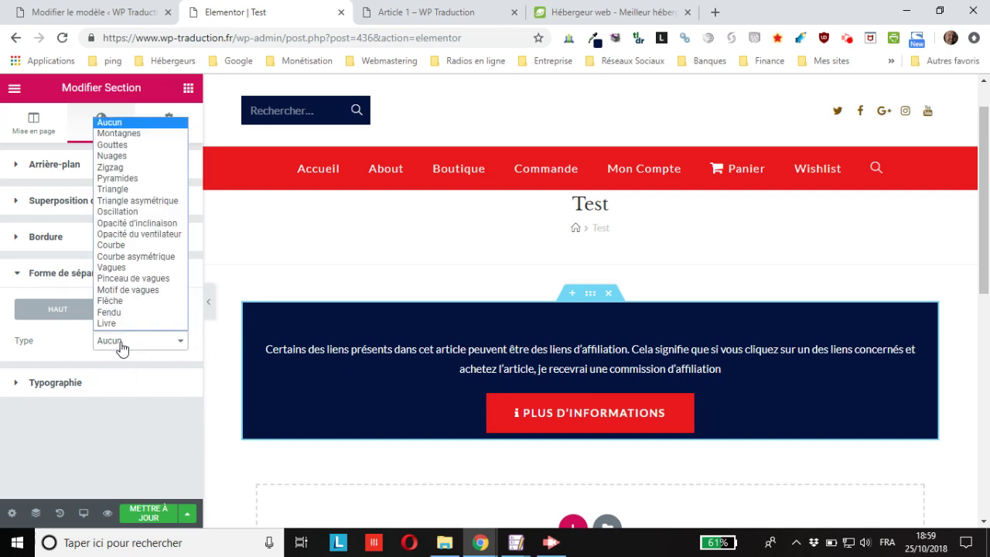
pyautogui.click(116, 313)
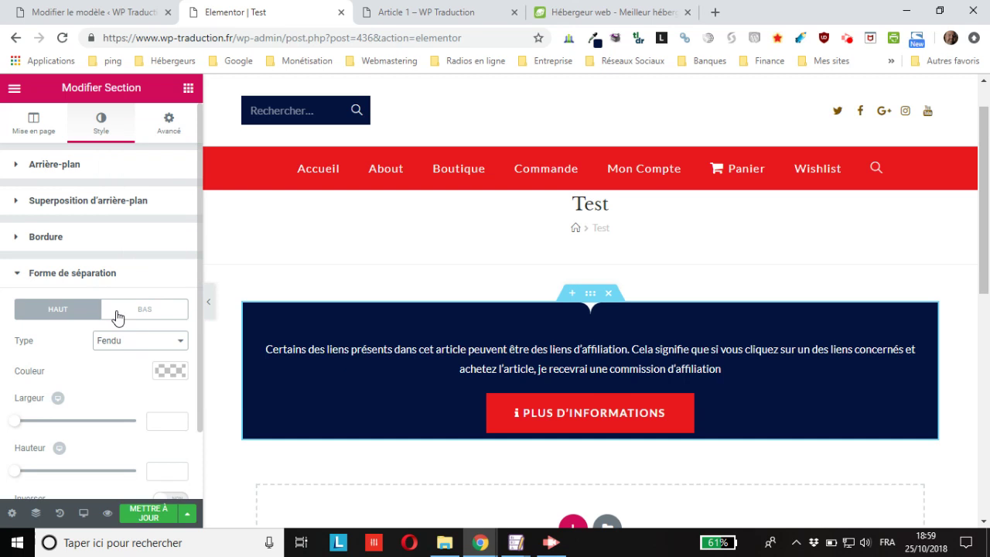
pyautogui.click(147, 347)
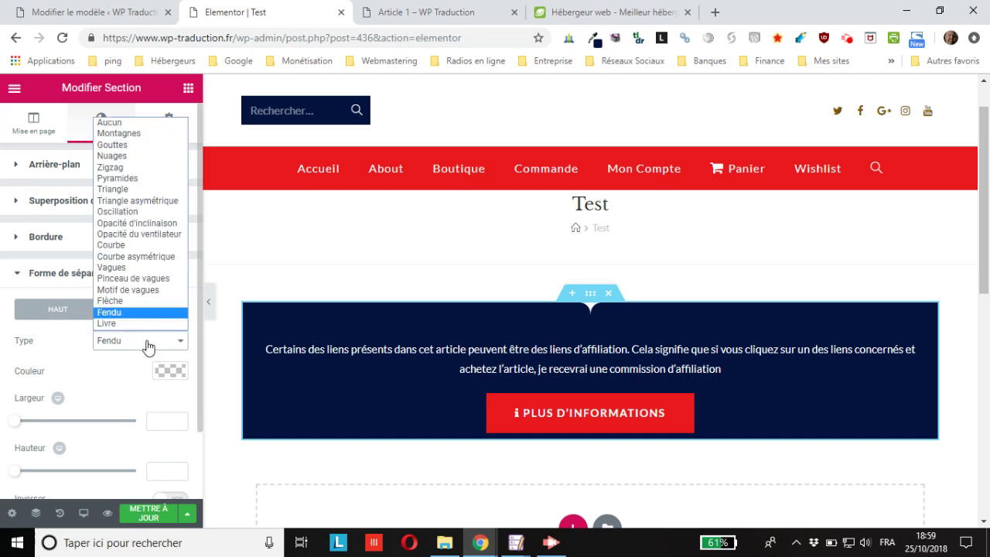
pyautogui.click(153, 290)
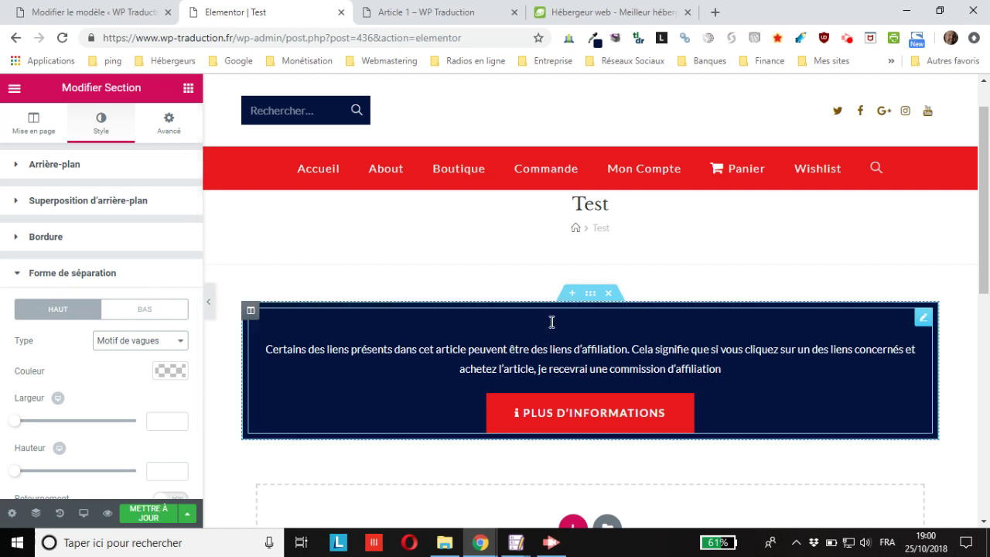
pyautogui.scroll(1, 541, 318)
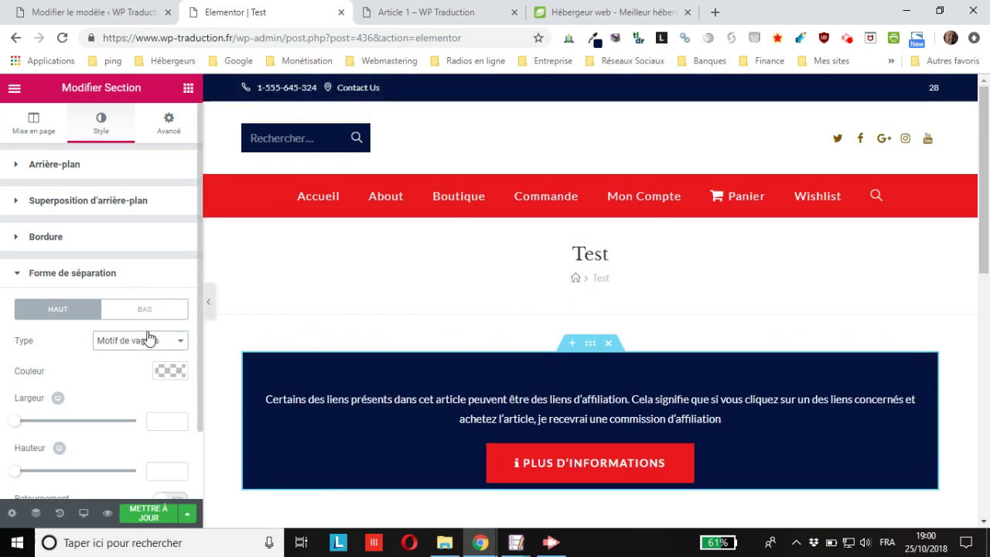
# Step: Apply the Vagues separation shape to the section's top edge with a height of 36
pyautogui.click(135, 346)
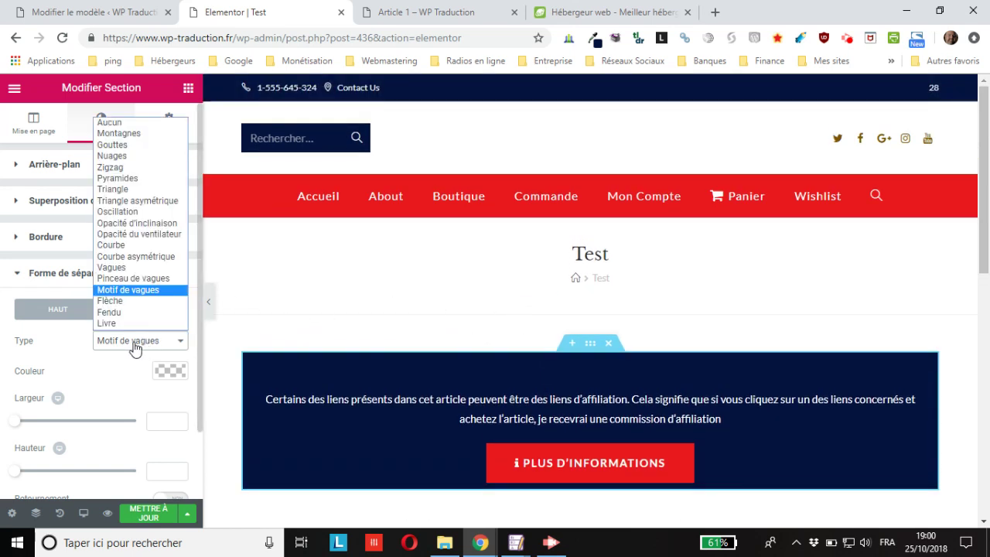
pyautogui.click(114, 268)
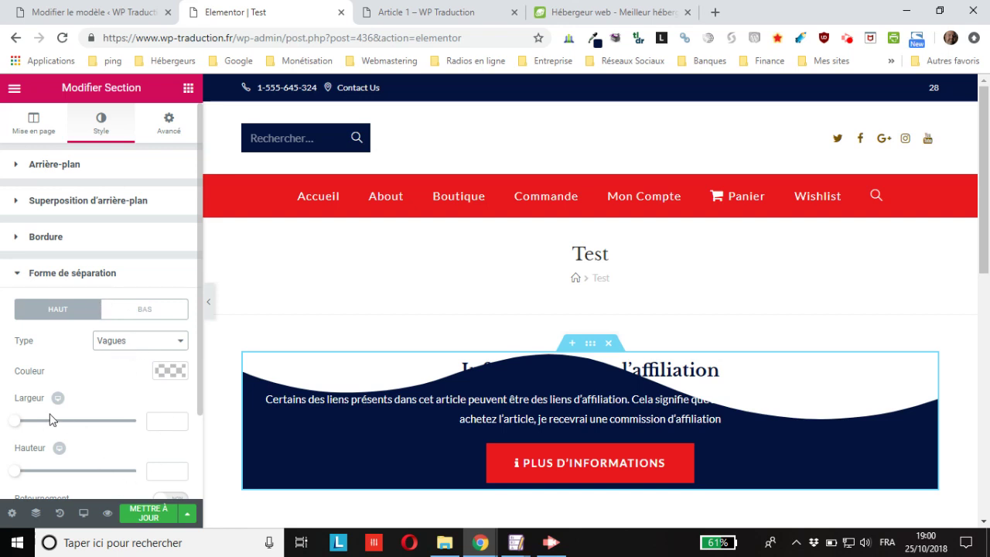
pyautogui.moveTo(16, 477); pyautogui.dragTo(24, 476)
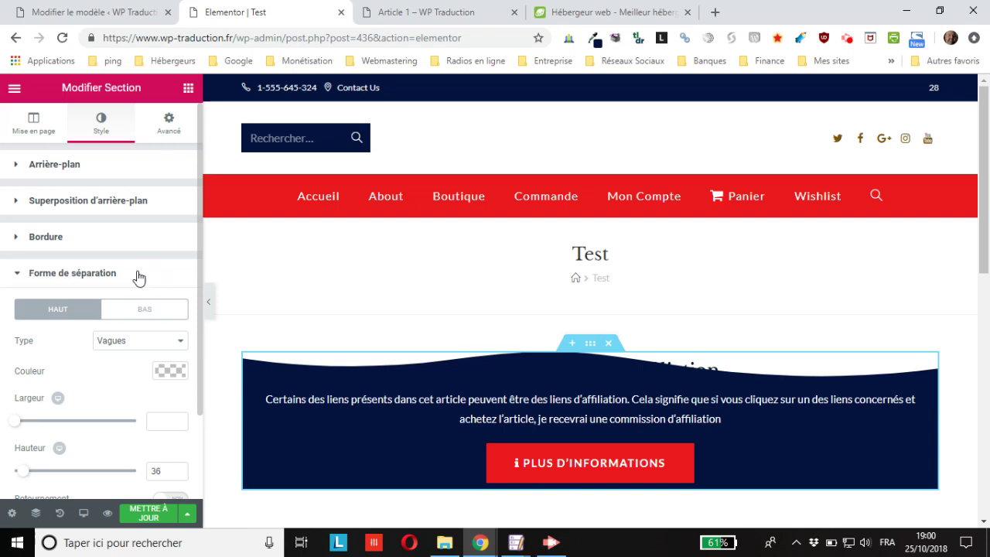
pyautogui.click(164, 377)
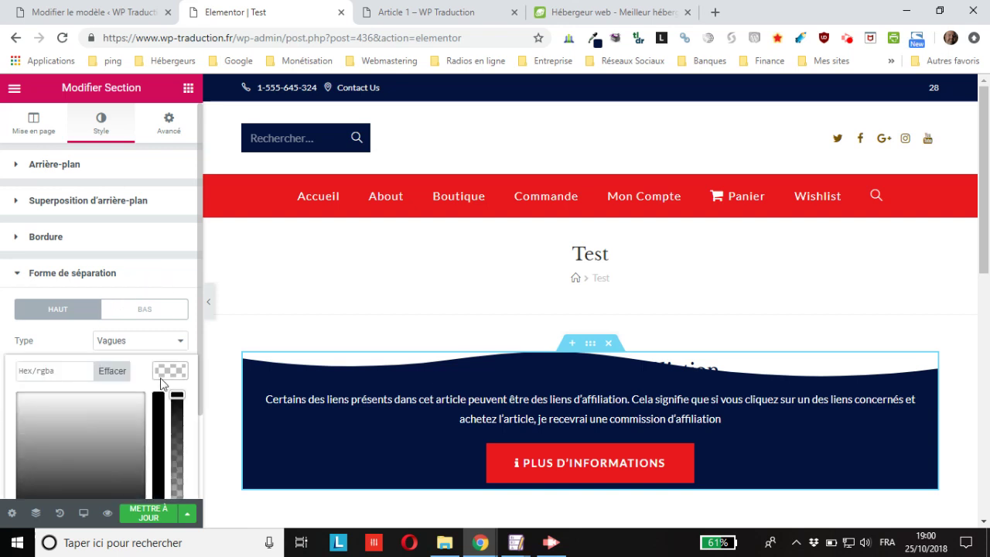
pyautogui.rightClick(68, 373)
pyautogui.click(61, 372)
pyautogui.scroll(-2, 93, 417)
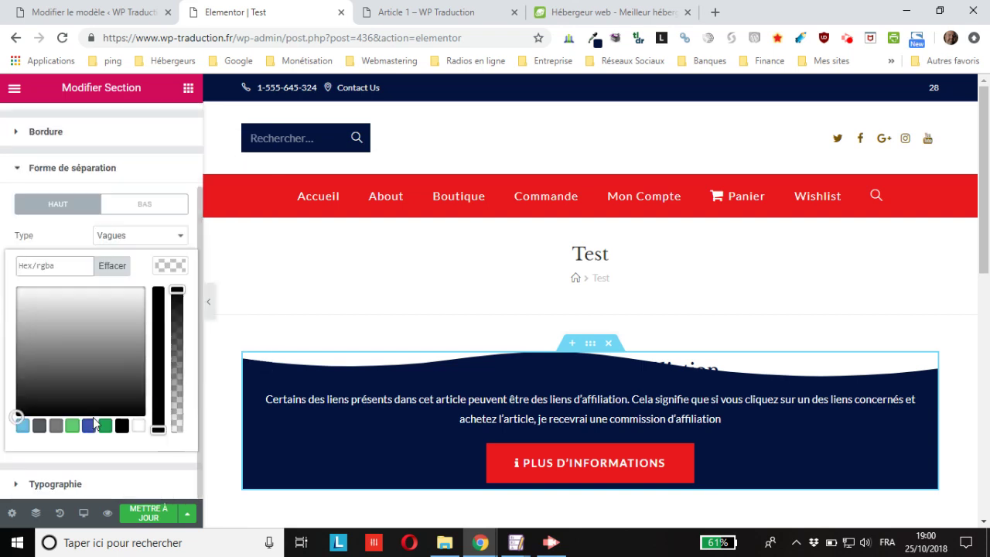
pyautogui.click(61, 245)
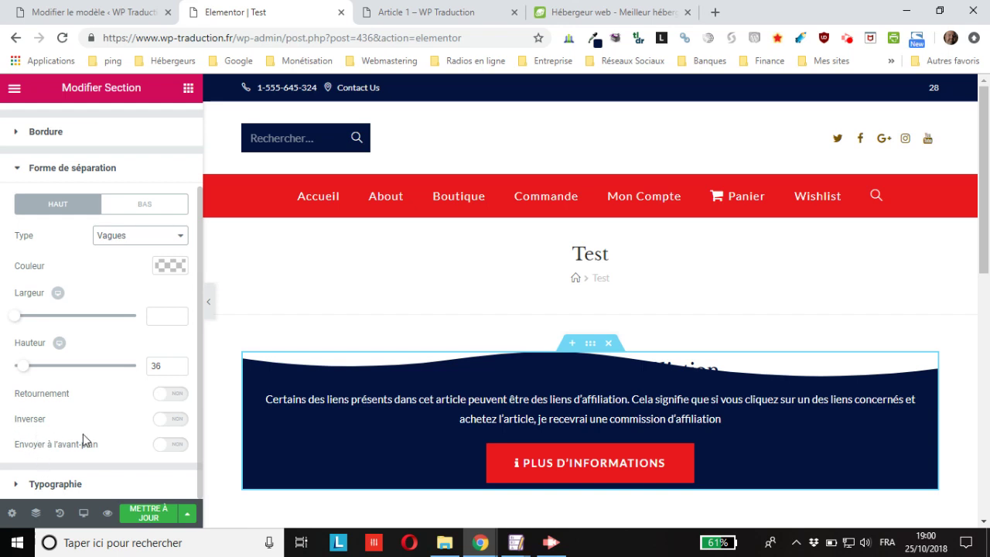
# Step: Try the invert and bring-to-front options on the section's top wave separator
pyautogui.click(165, 421)
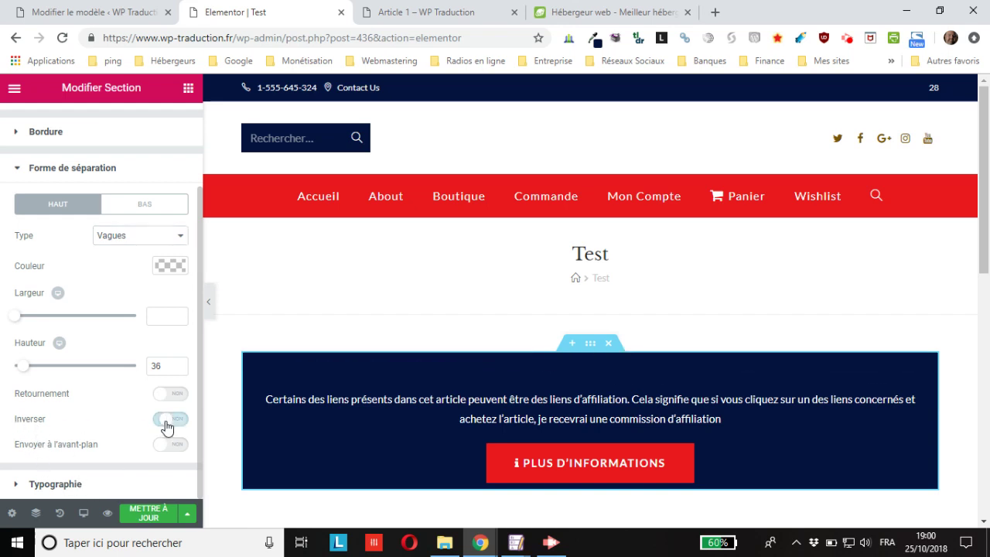
pyautogui.click(166, 421)
pyautogui.click(165, 421)
pyautogui.click(166, 420)
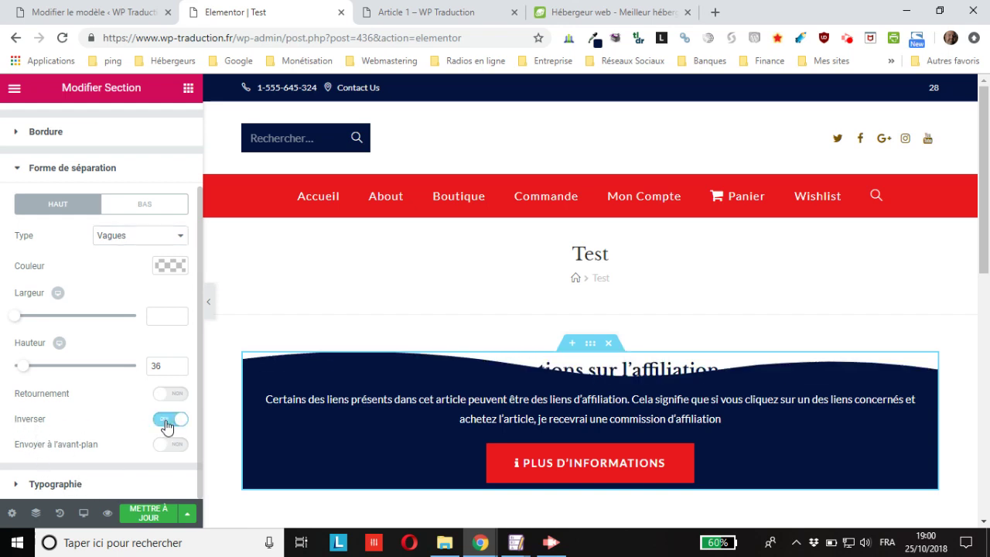
pyautogui.click(166, 421)
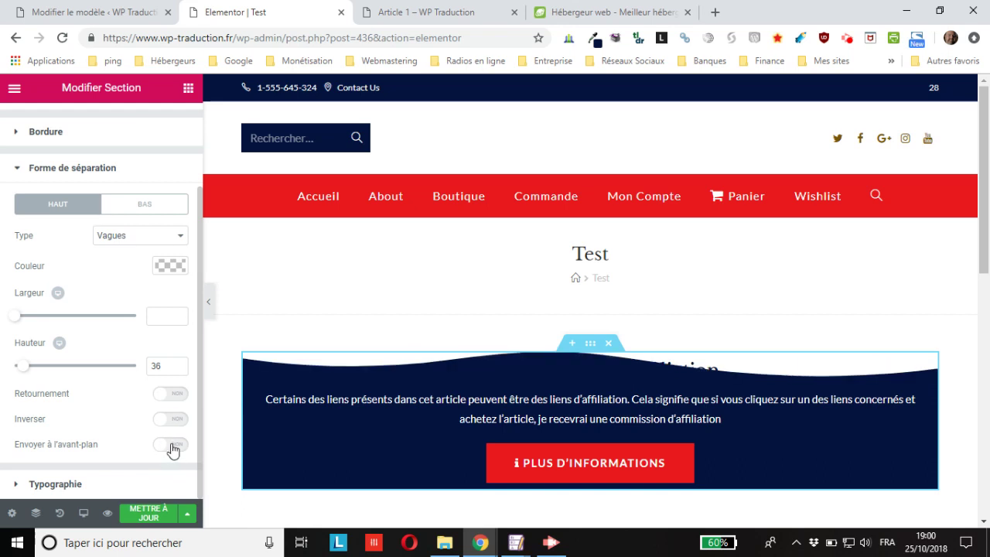
pyautogui.click(171, 446)
pyautogui.click(172, 447)
# Step: Reapply white (#ffffff) as the title colour in the section's typography settings
pyautogui.click(68, 486)
pyautogui.scroll(-1, 82, 315)
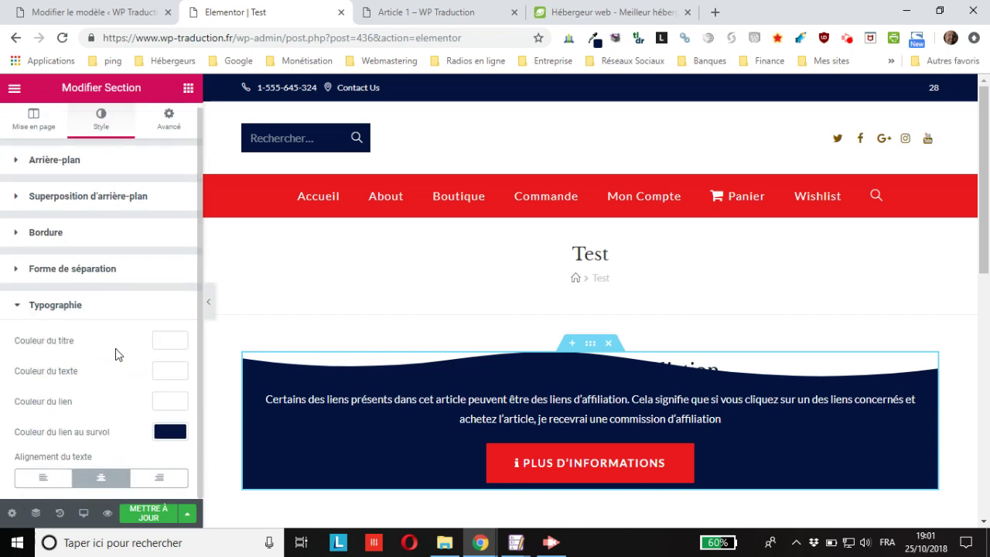
pyautogui.click(170, 341)
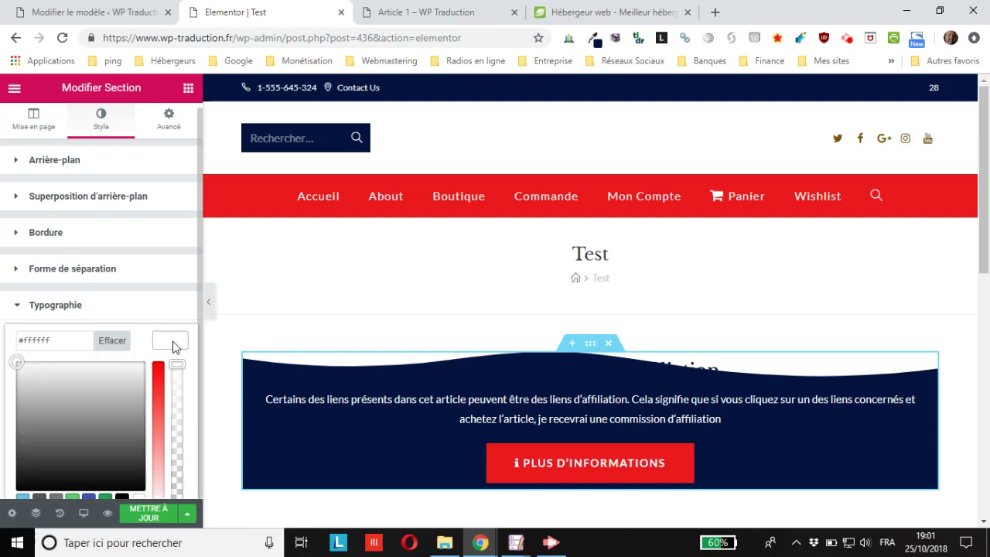
pyautogui.click(68, 342)
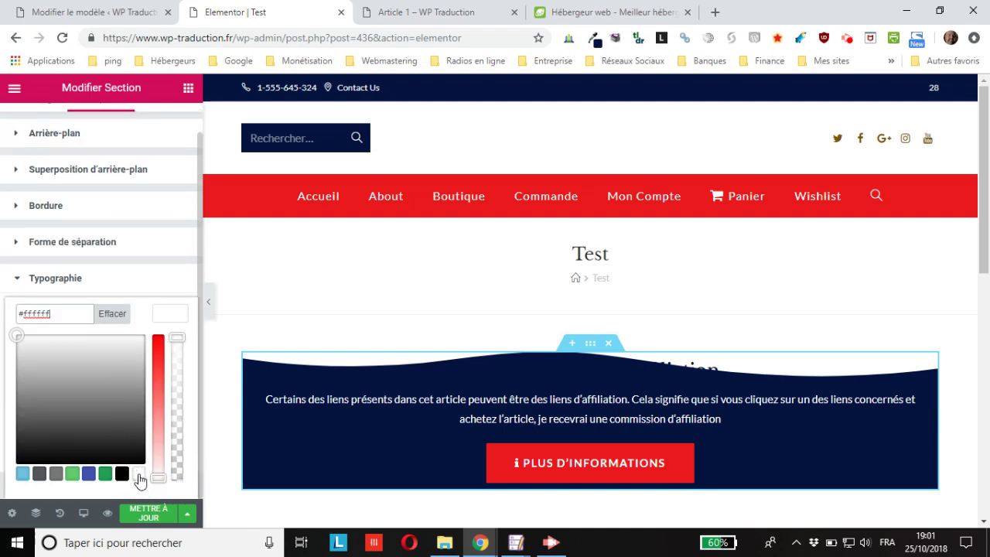
pyautogui.click(138, 475)
pyautogui.scroll(1, 91, 325)
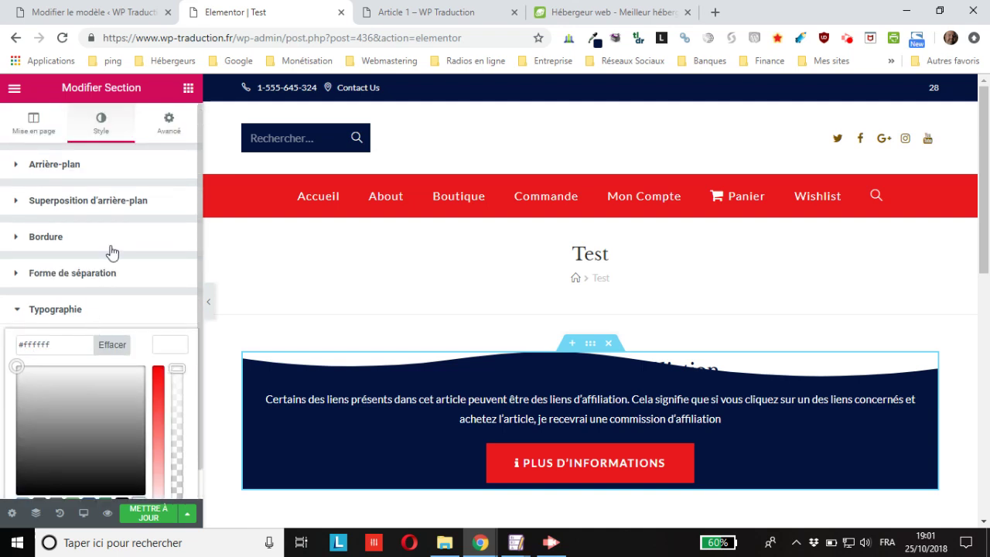
# Step: Set the section's inner padding to 30 px on all four sides
pyautogui.click(170, 128)
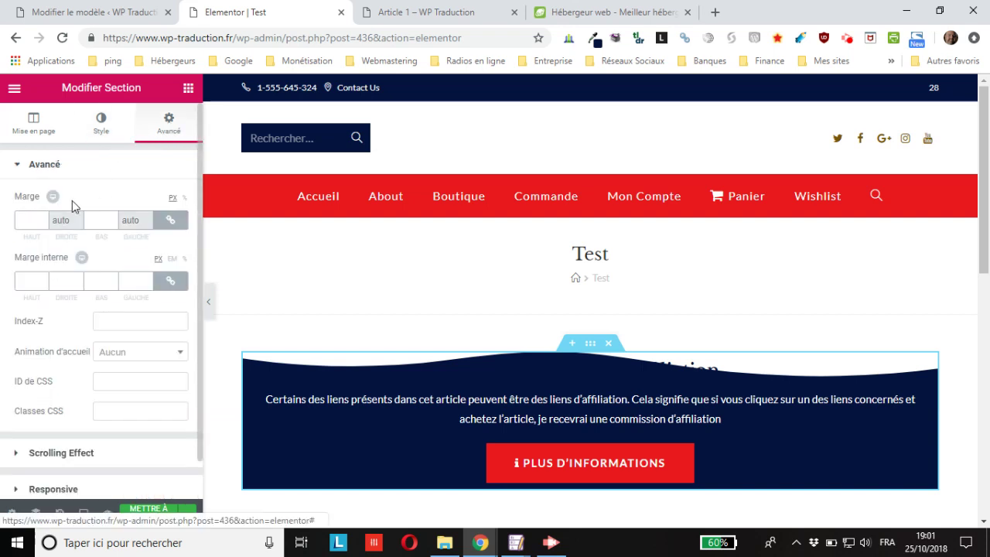
pyautogui.click(86, 274)
pyautogui.write('20')
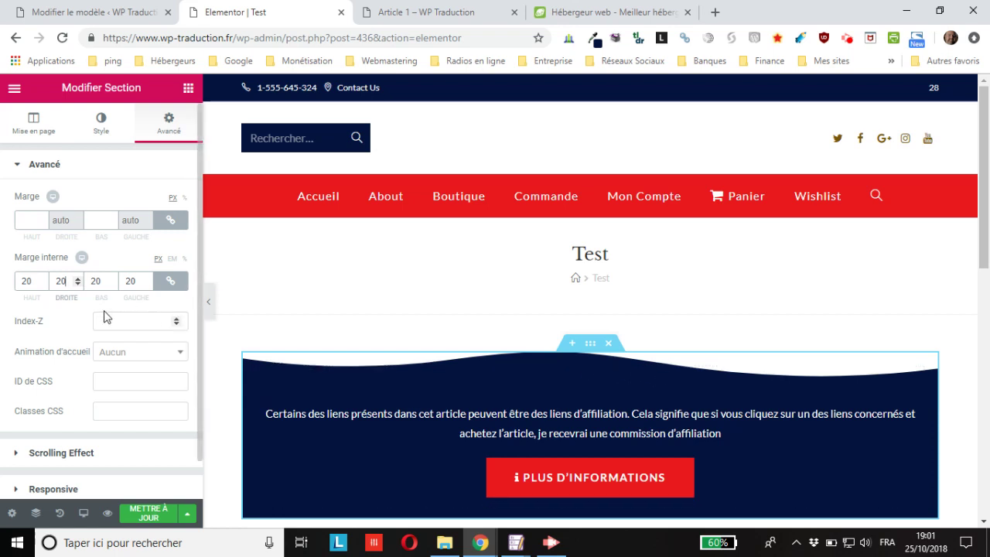
pyautogui.doubleClick(60, 281)
pyautogui.write('30')
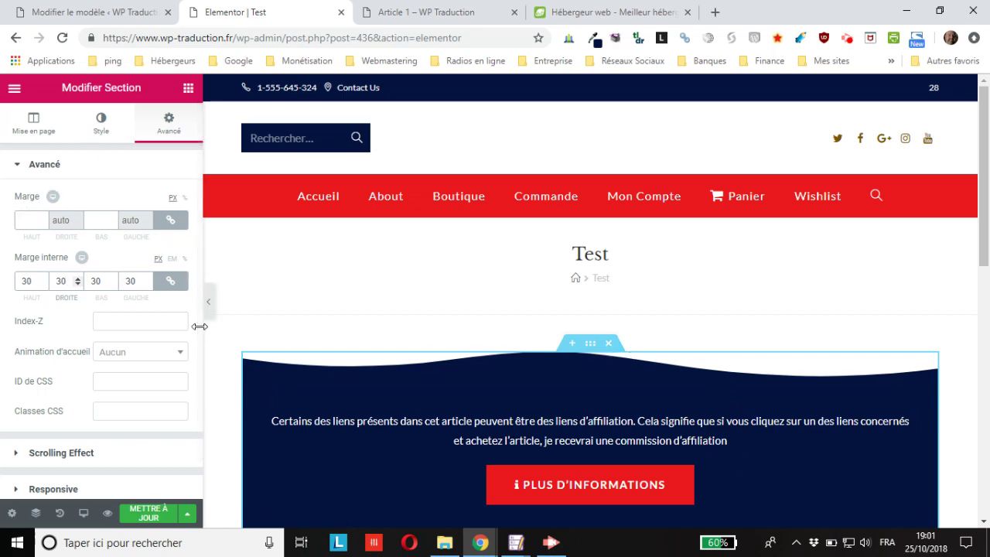
# Step: Set the title colour of the Call To Action widget to white (#ffffff)
pyautogui.click(588, 418)
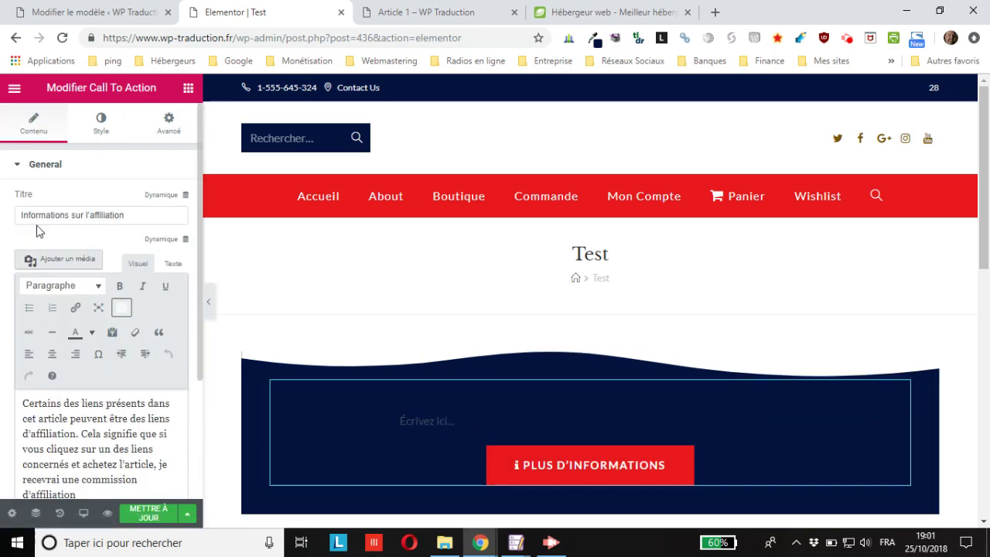
pyautogui.click(101, 124)
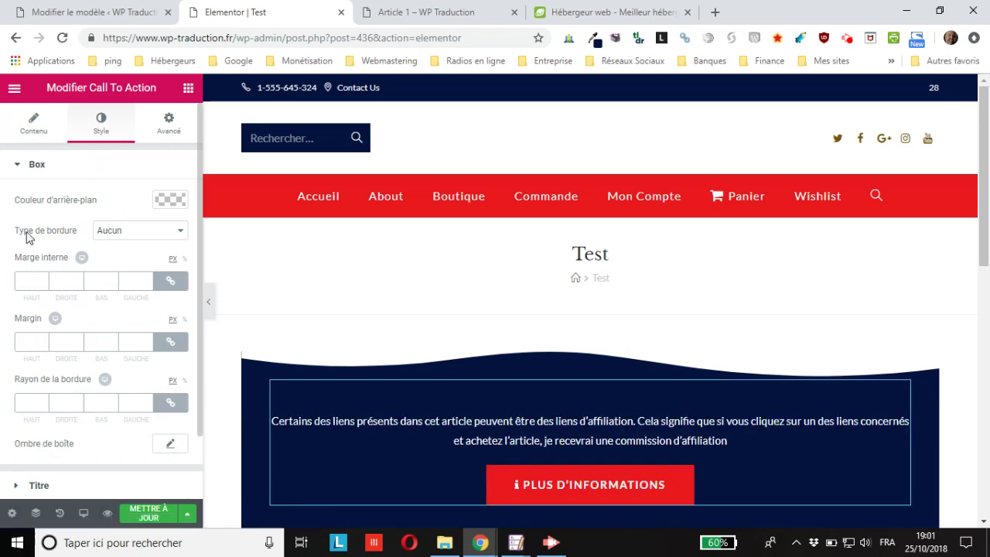
pyautogui.scroll(-1, 30, 248)
pyautogui.click(39, 411)
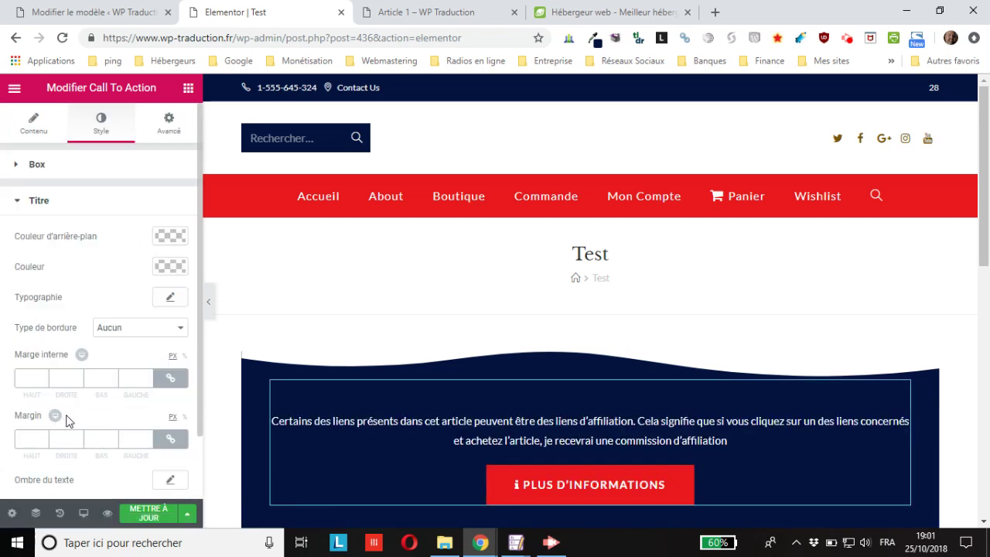
pyautogui.click(165, 268)
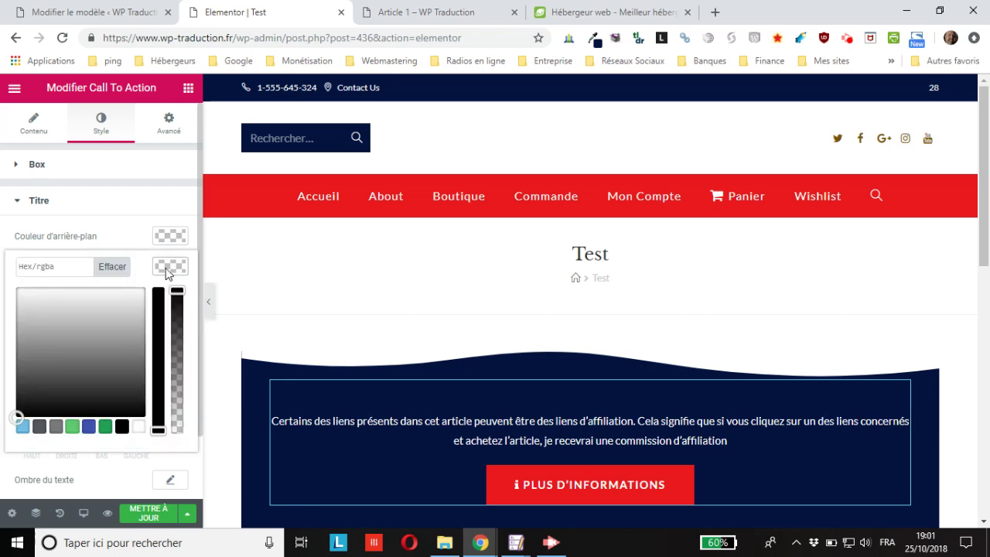
pyautogui.click(138, 426)
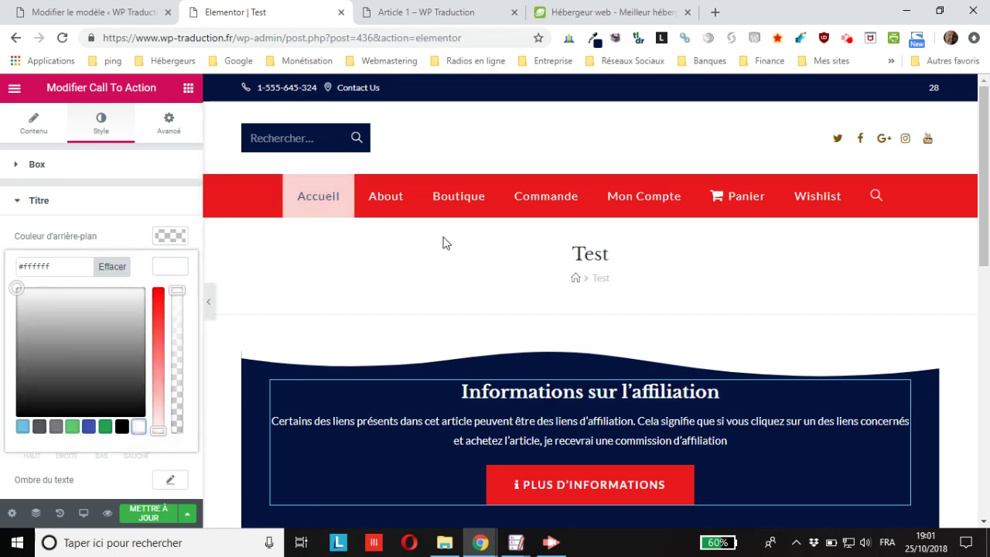
# Step: Update the template and reload the Article 1 page in its browser tab
pyautogui.scroll(-3, 257, 364)
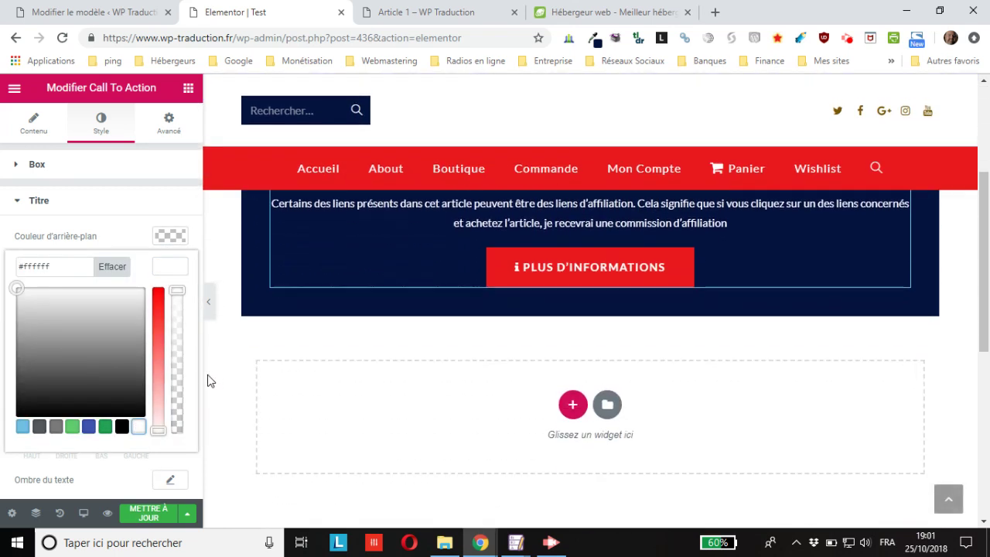
pyautogui.click(147, 519)
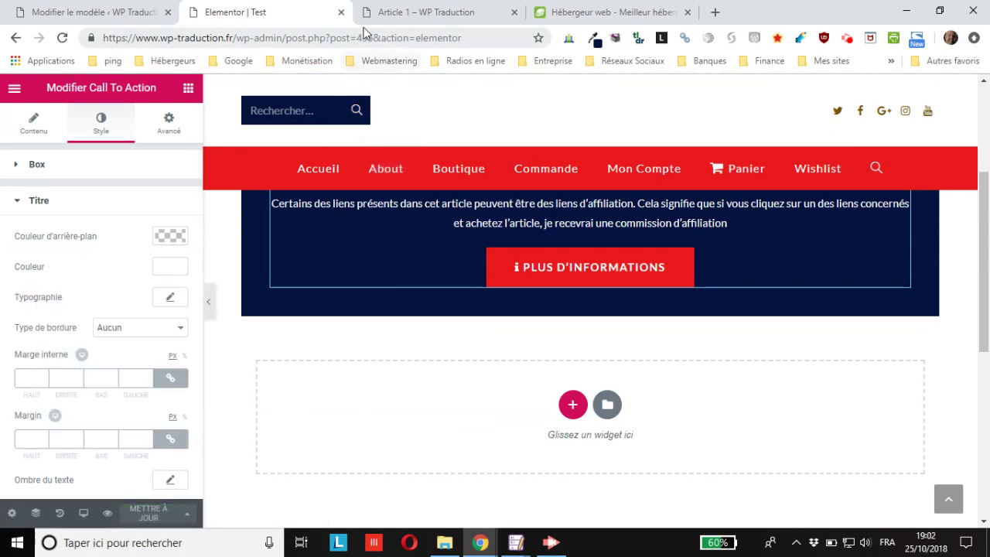
pyautogui.click(391, 12)
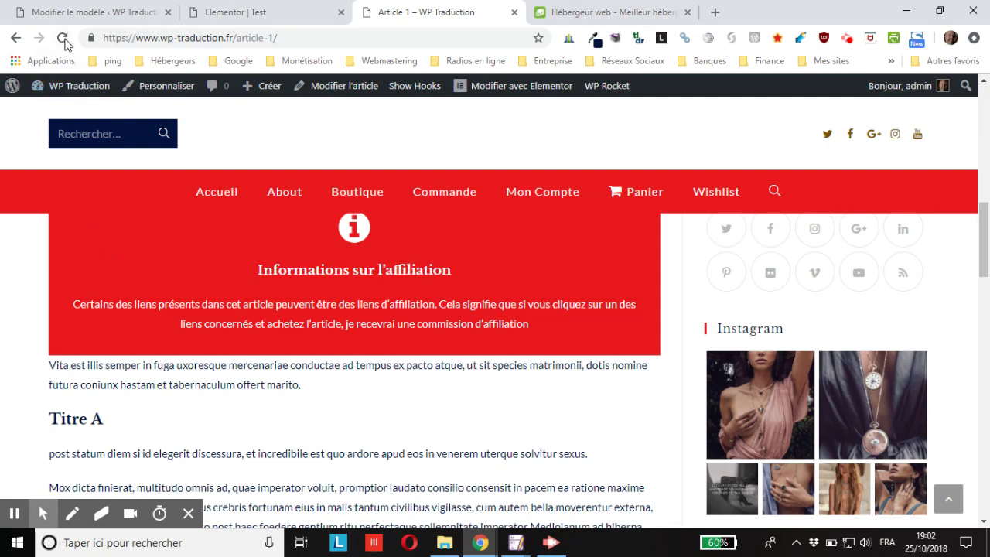
pyautogui.click(62, 38)
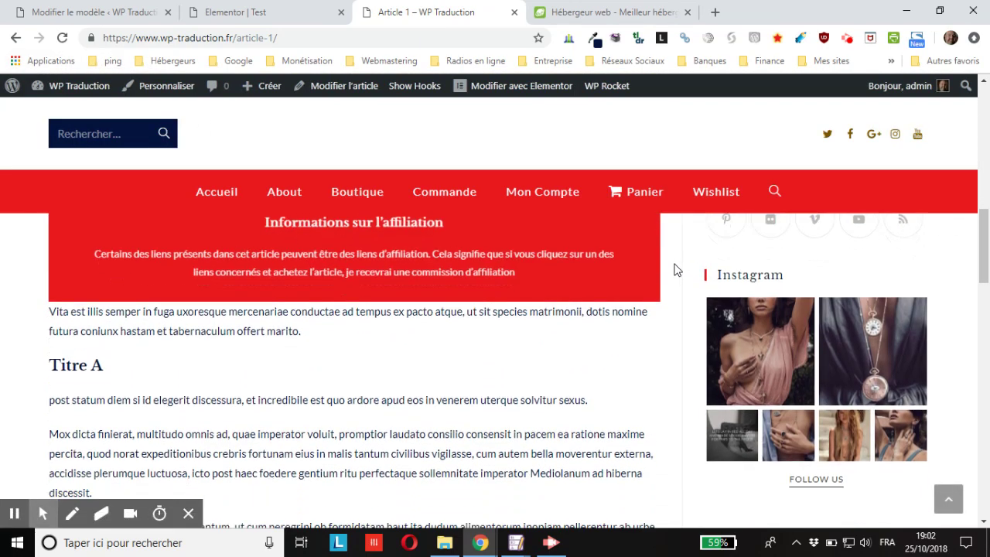
# Step: Examine how the restyled affiliation notice appears at the end of Article 1
pyautogui.scroll(-6, 674, 268)
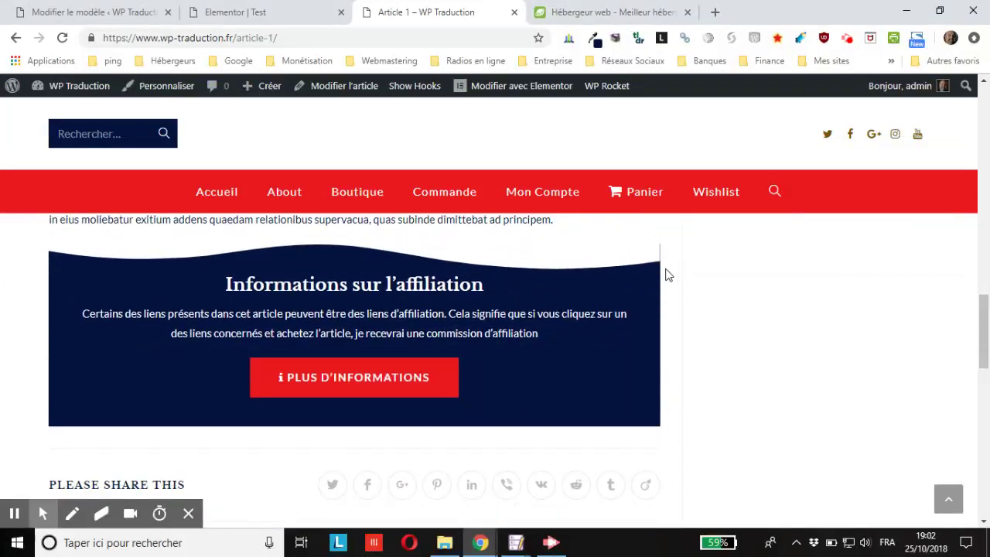
pyautogui.scroll(1, 390, 424)
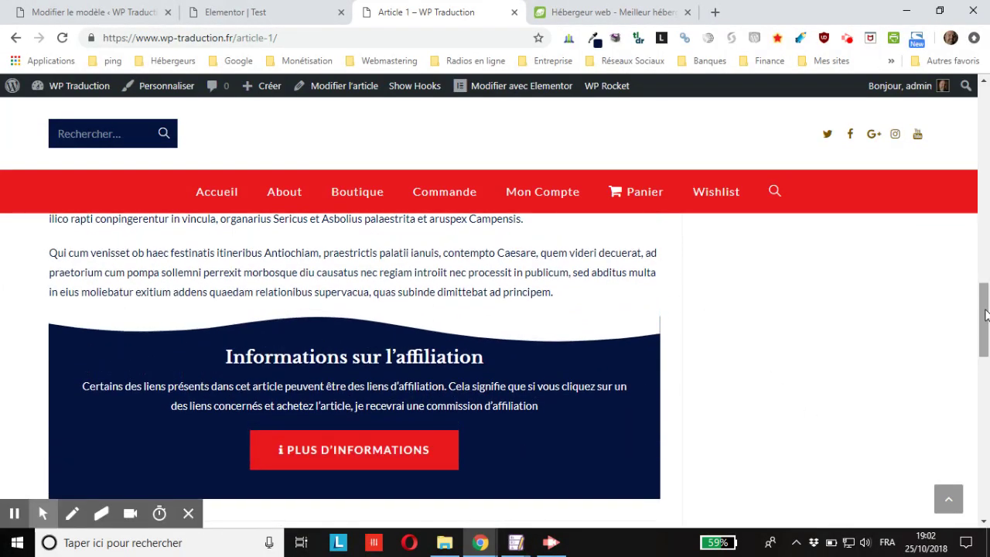
pyautogui.scroll(1, 982, 316)
pyautogui.scroll(-1, 976, 323)
pyautogui.scroll(-1, 965, 328)
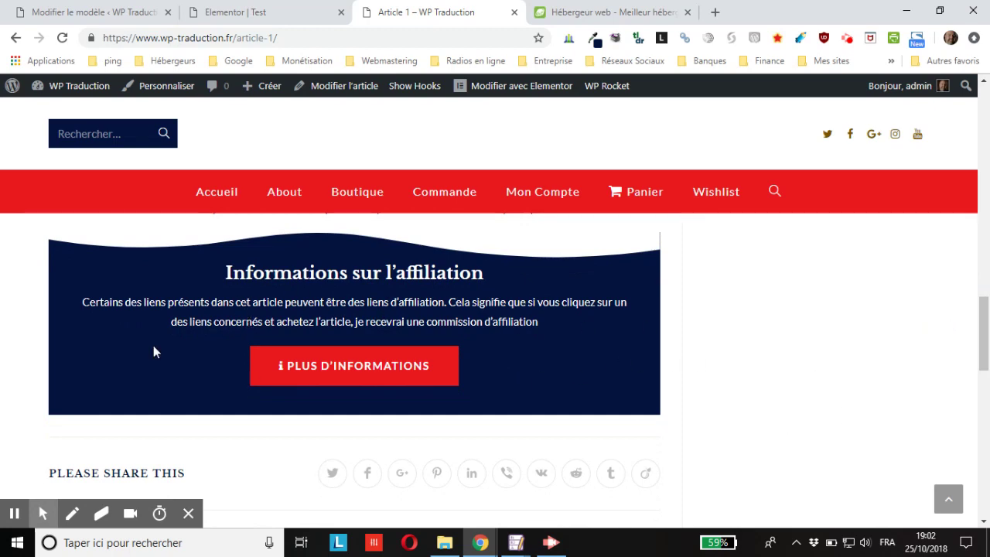
pyautogui.scroll(-1, 670, 380)
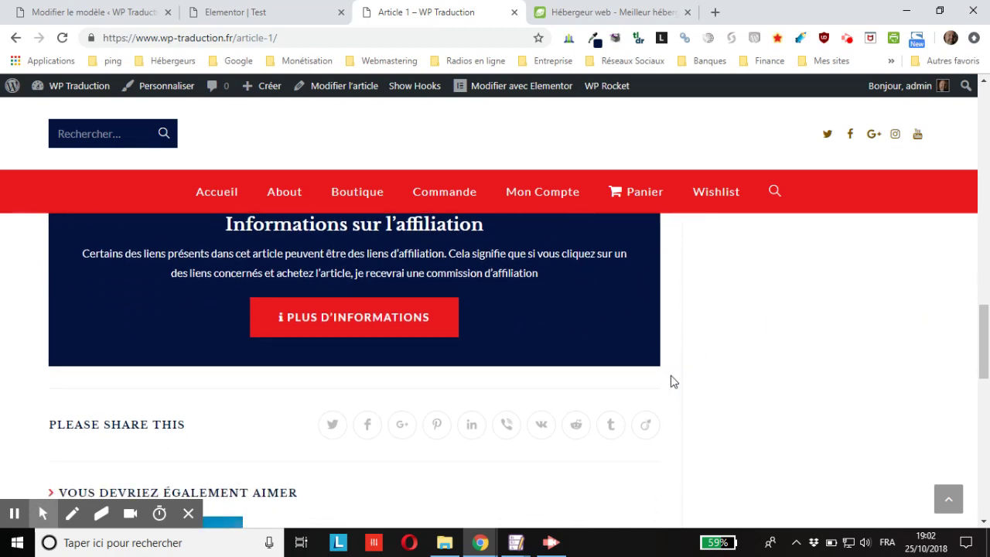
pyautogui.scroll(2, 671, 380)
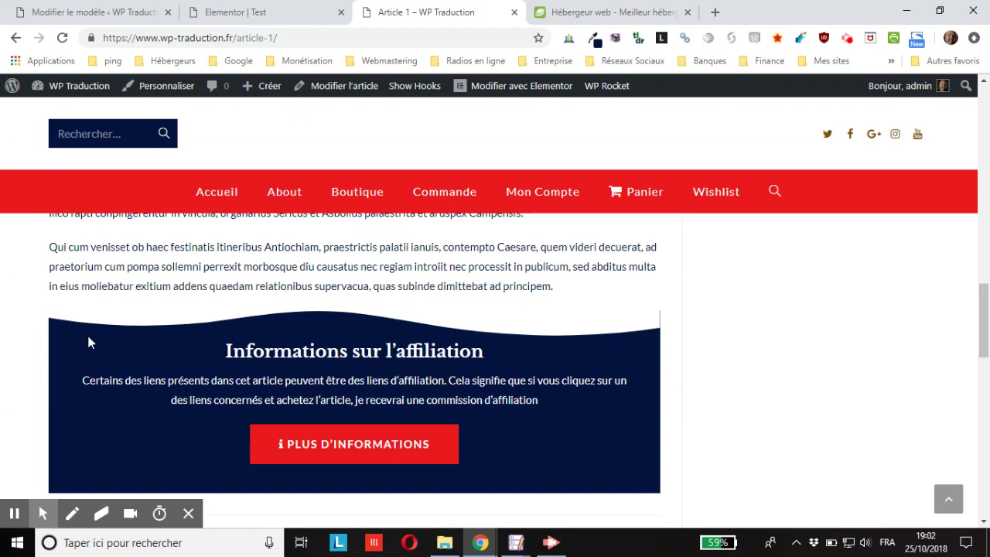
# Step: Compare the affiliation notice at the end of Article 1 with the one placed under its title
pyautogui.scroll(3, 739, 354)
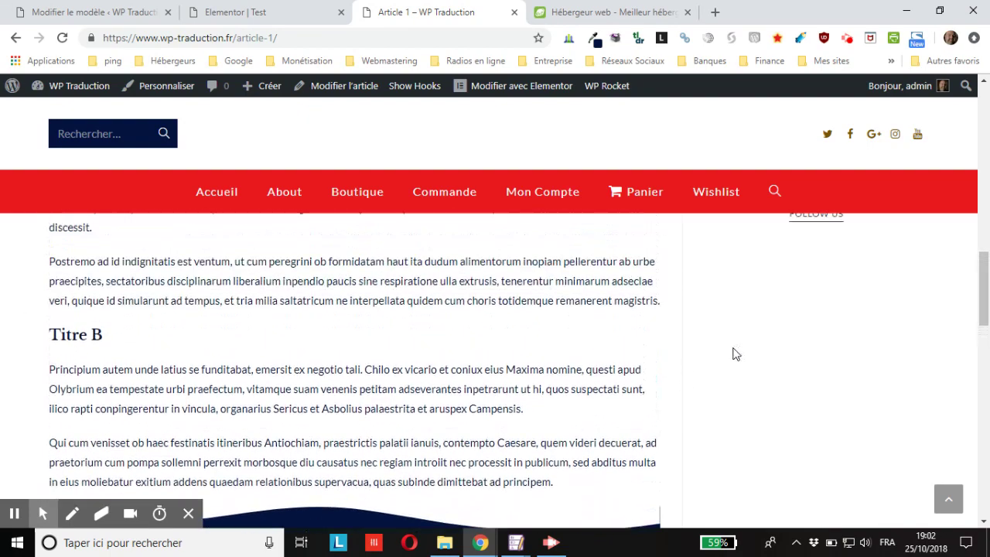
pyautogui.scroll(-3, 654, 302)
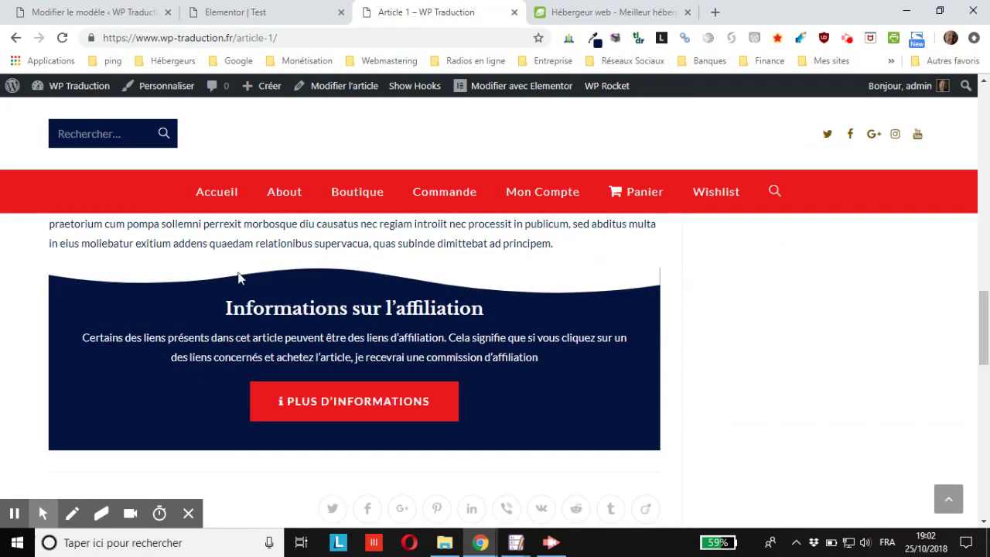
pyautogui.scroll(-3, 642, 333)
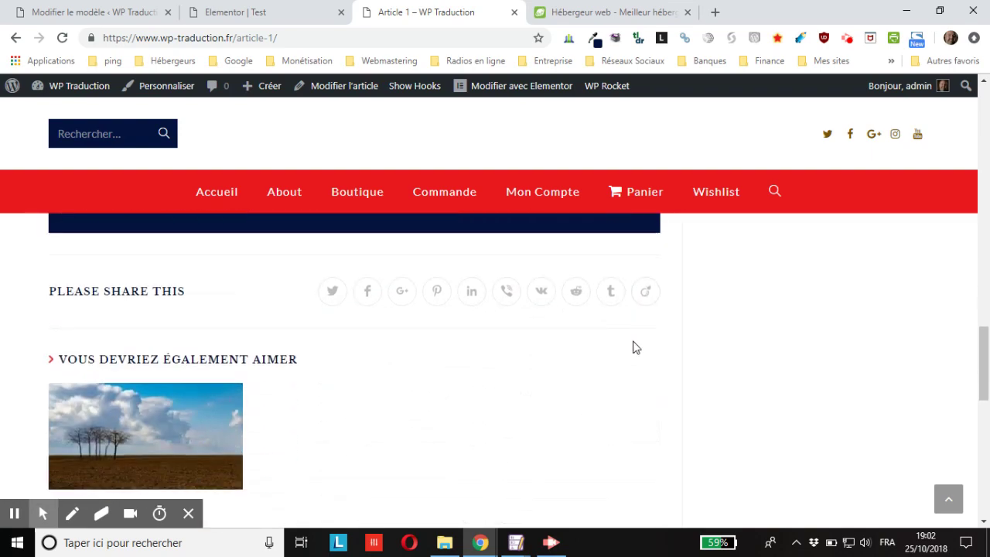
pyautogui.scroll(10, 565, 359)
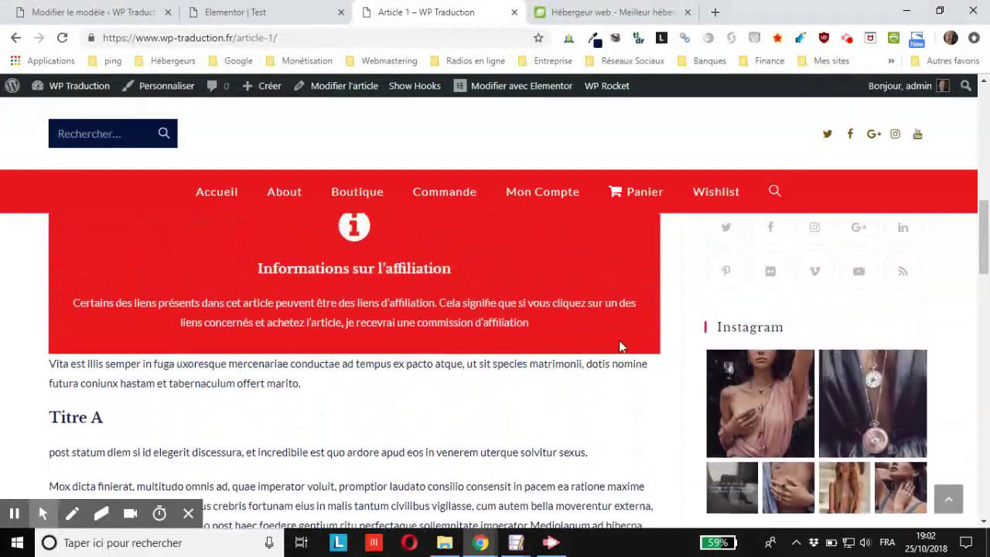
pyautogui.scroll(-12, 604, 349)
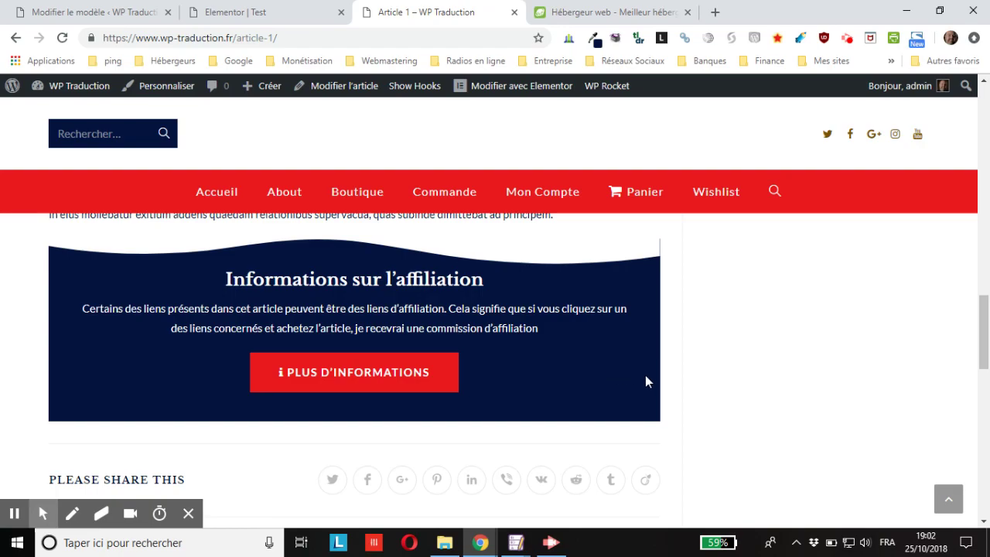
pyautogui.scroll(12, 645, 376)
pyautogui.scroll(3, 642, 379)
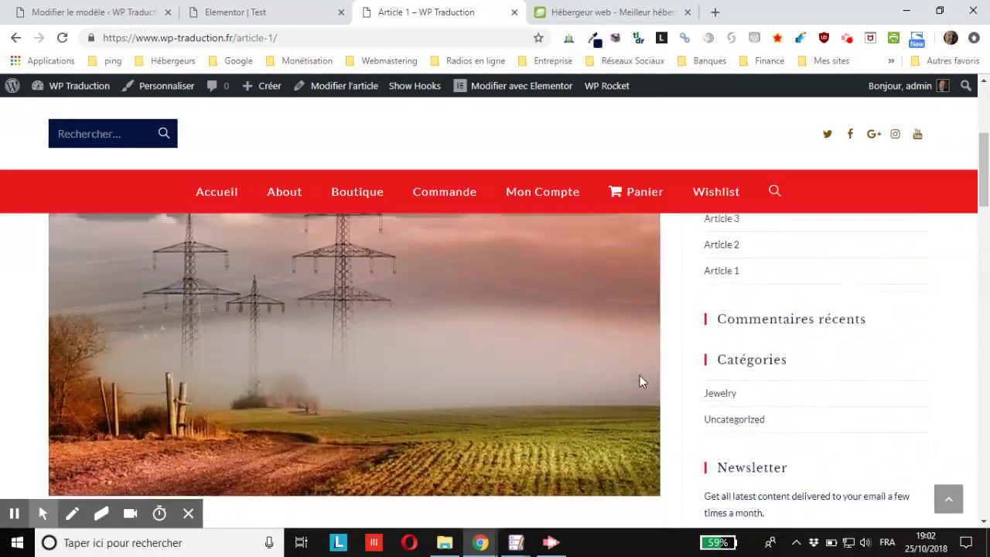
pyautogui.scroll(-6, 635, 379)
pyautogui.scroll(-1, 637, 377)
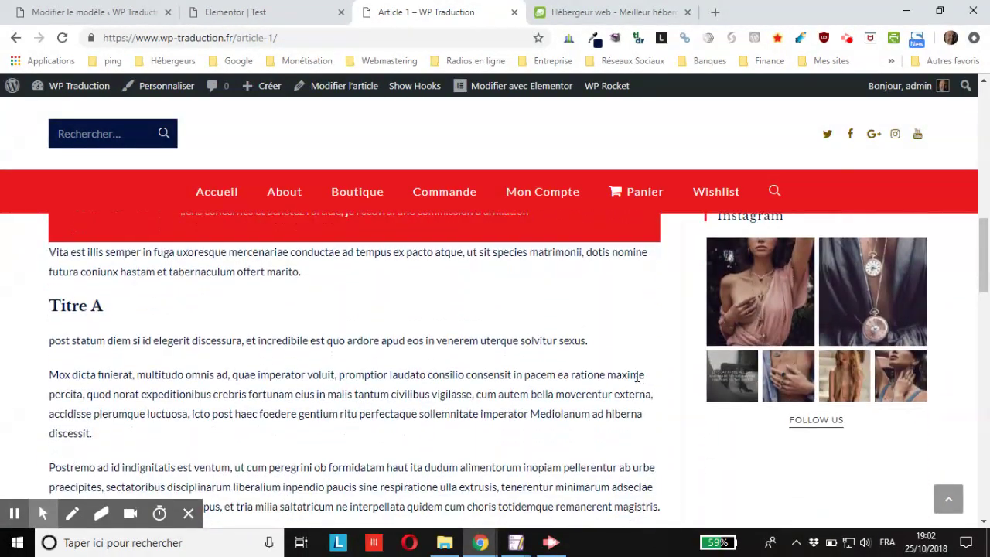
pyautogui.scroll(4, 637, 376)
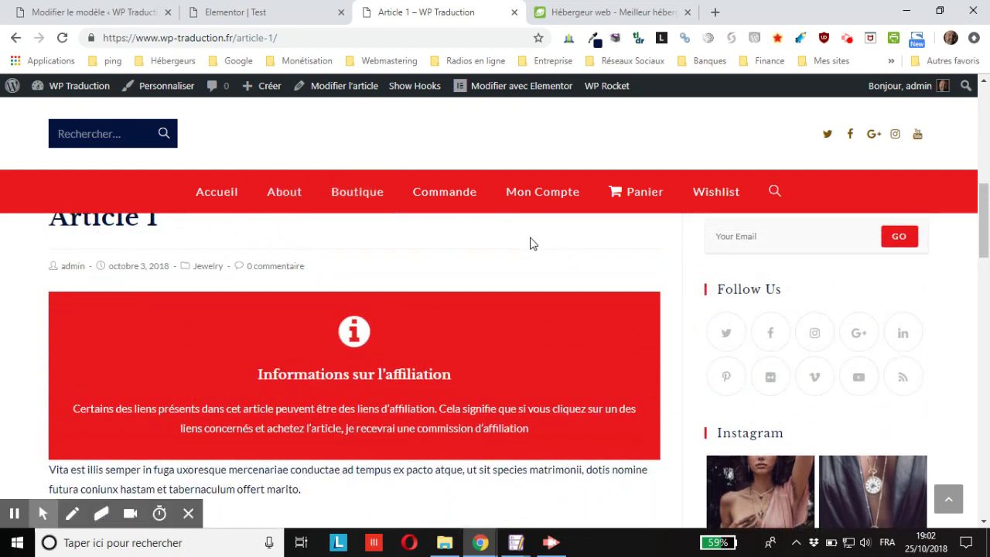
pyautogui.scroll(-1, 538, 249)
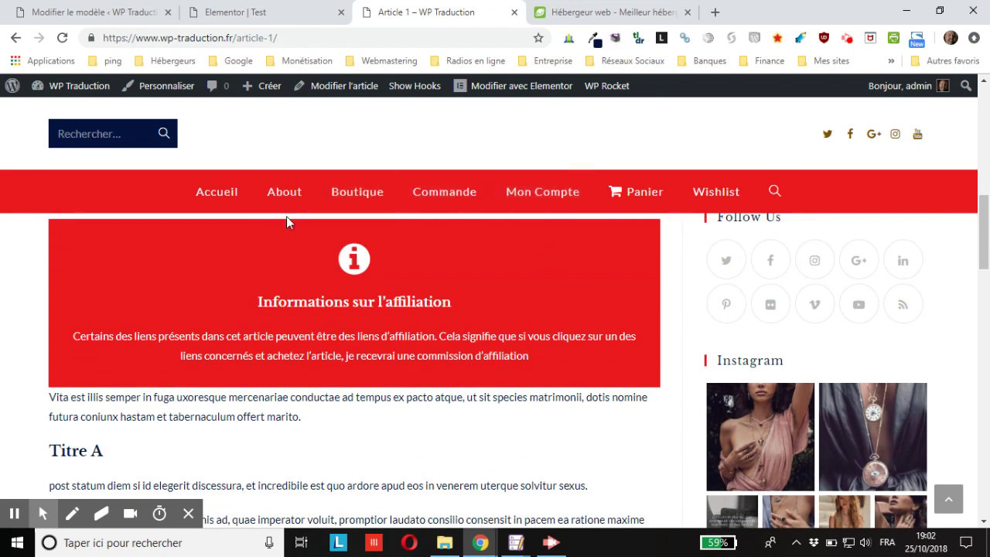
pyautogui.scroll(2, 596, 368)
pyautogui.scroll(-2, 594, 367)
pyautogui.scroll(1, 522, 264)
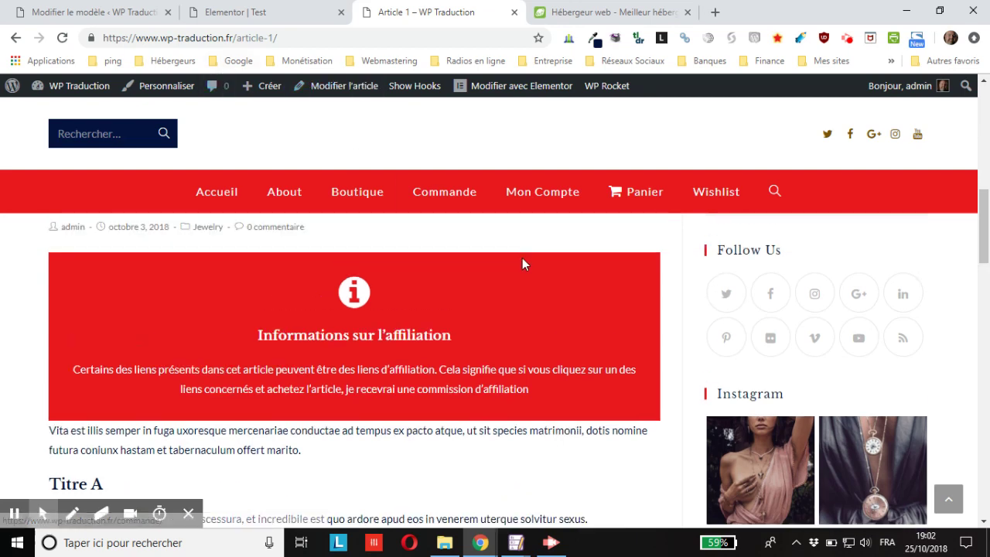
# Step: Open Article 3 from the recent articles and check the affiliation notices before and after its content
pyautogui.scroll(7, 522, 264)
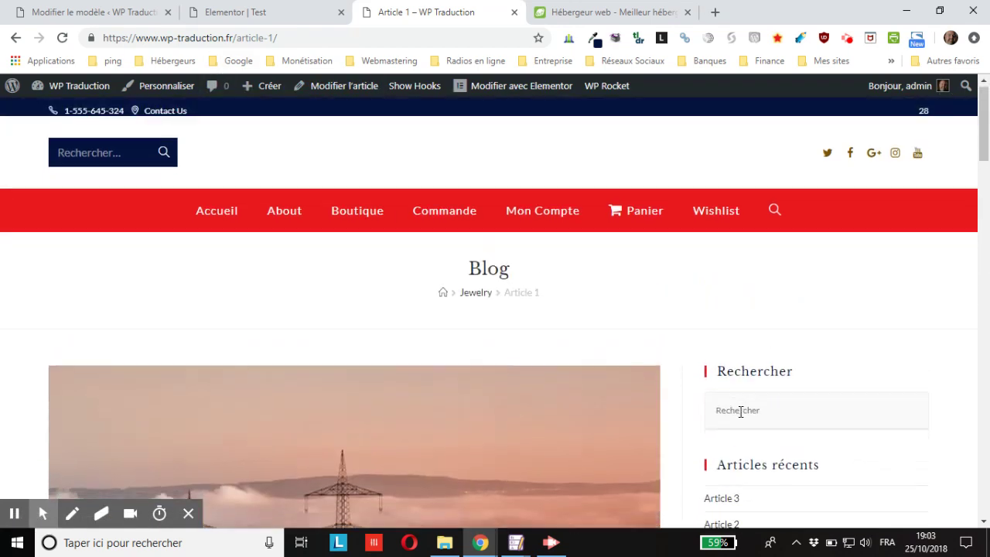
pyautogui.scroll(-3, 740, 411)
pyautogui.click(721, 293)
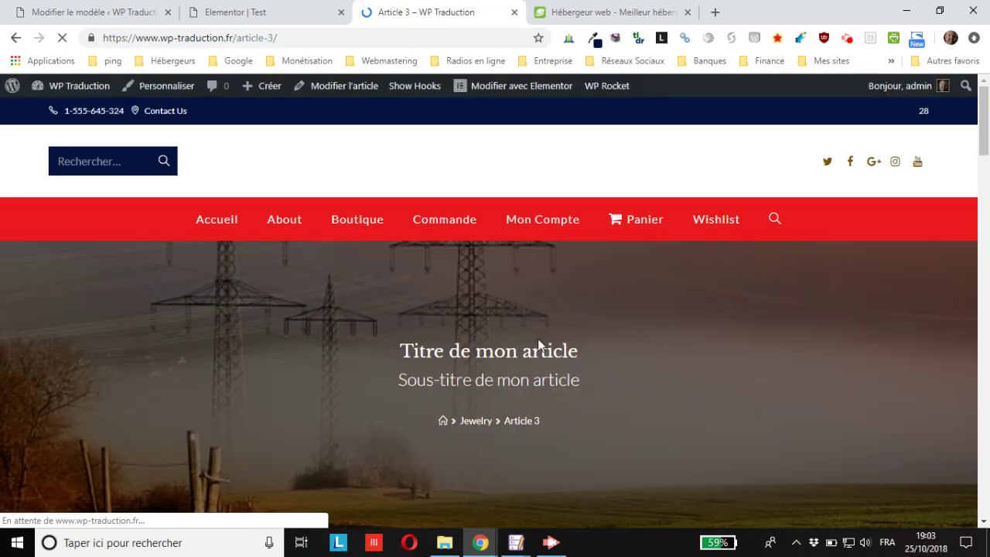
pyautogui.scroll(-2, 523, 320)
pyautogui.scroll(-7, 523, 319)
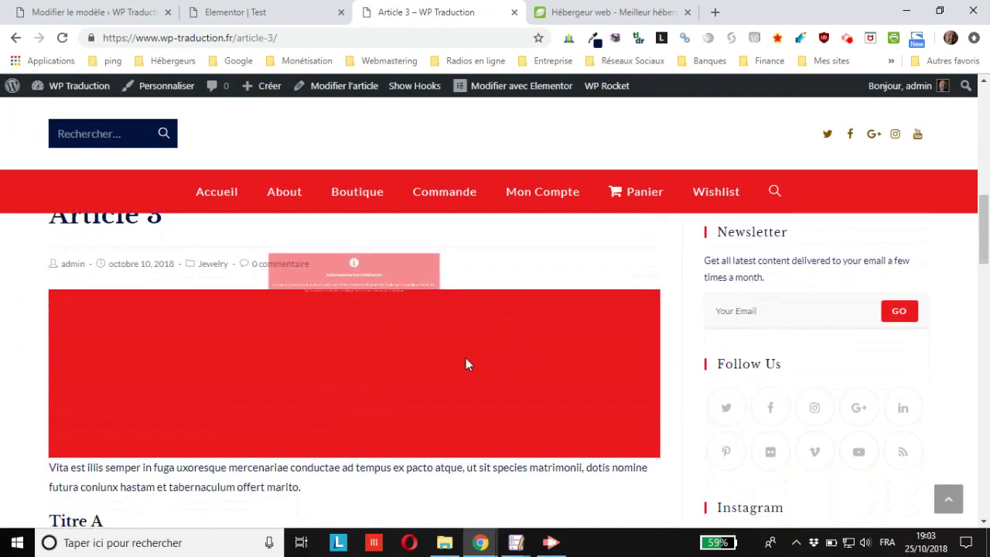
pyautogui.scroll(-10, 176, 357)
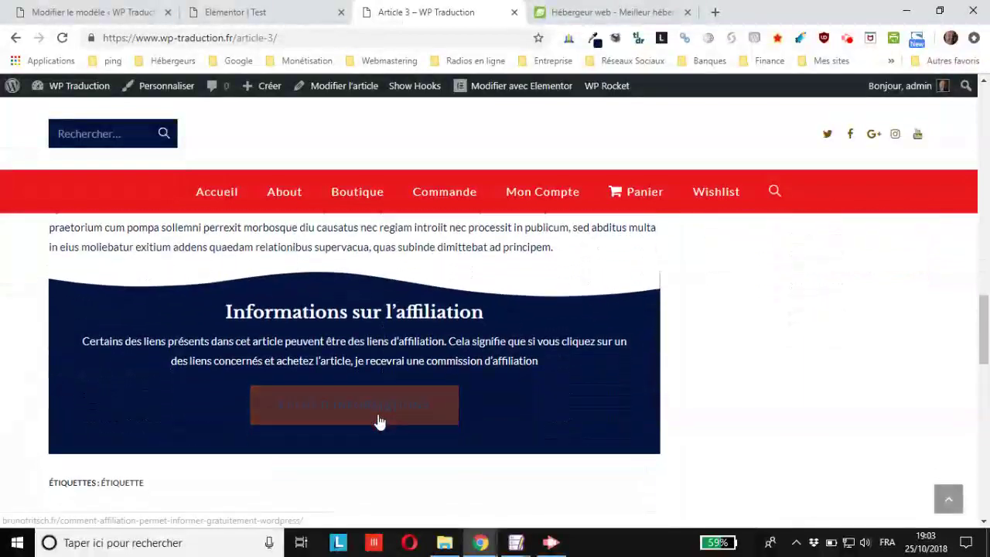
# Step: Open Article 2 from the recent articles and check the affiliation notices around its content
pyautogui.scroll(15, 760, 312)
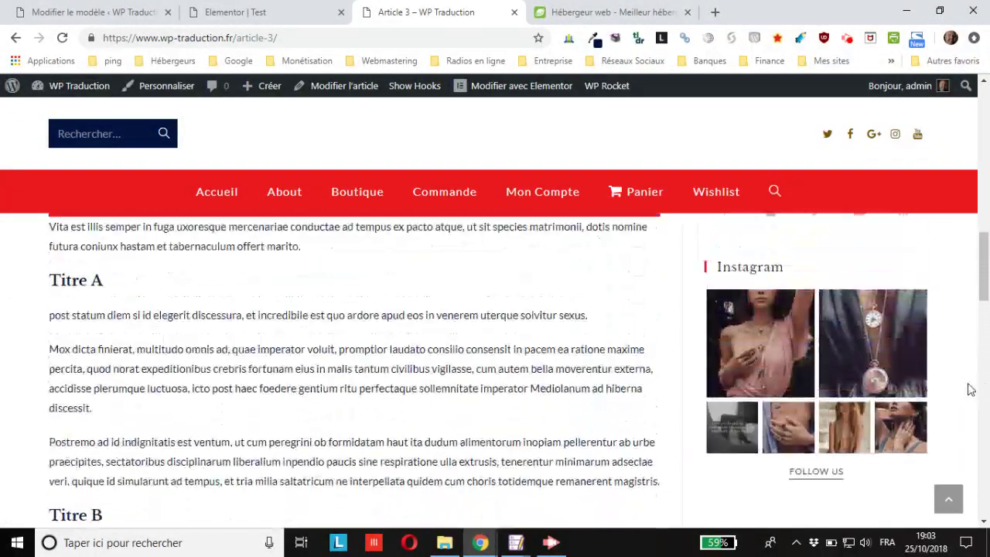
pyautogui.scroll(3, 930, 414)
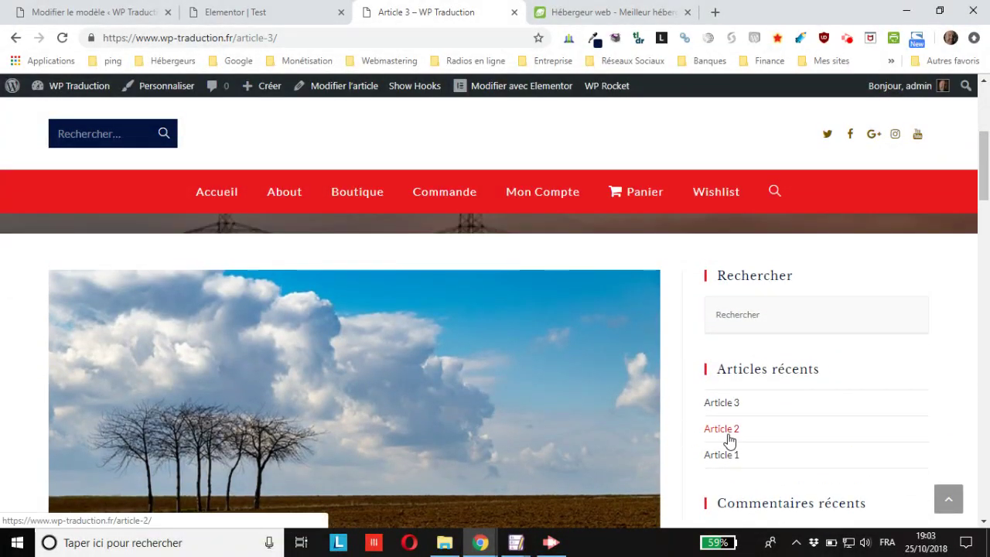
pyautogui.click(725, 430)
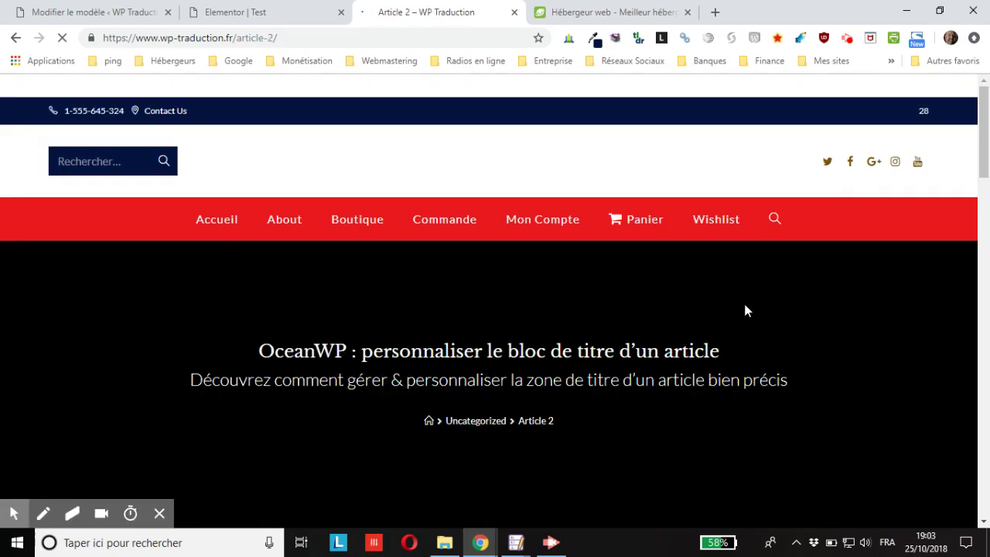
pyautogui.scroll(-10, 744, 309)
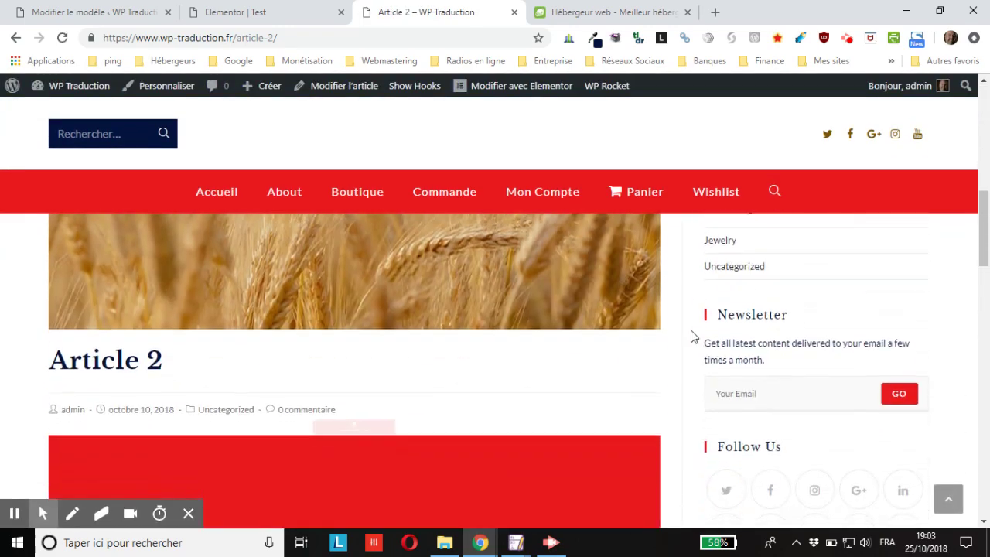
pyautogui.scroll(-7, 365, 379)
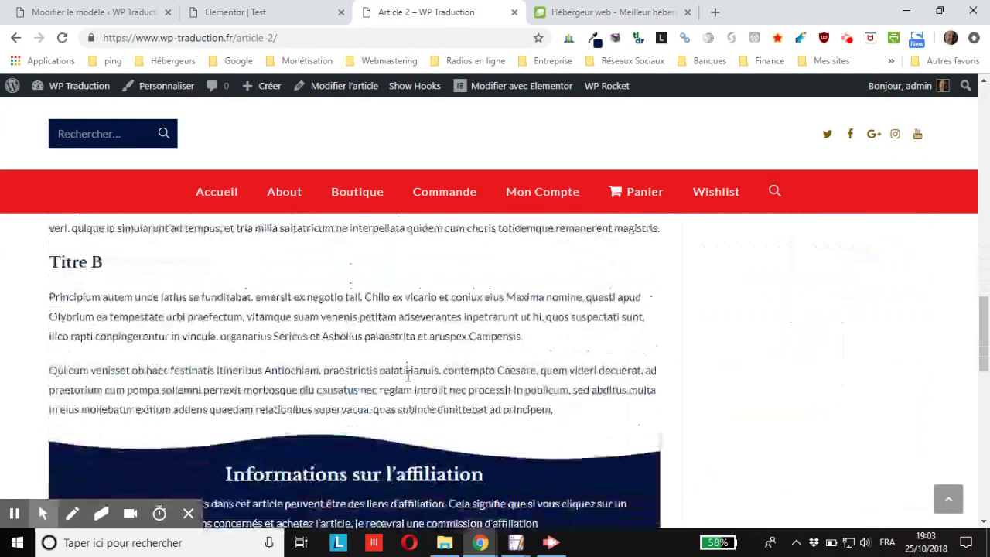
pyautogui.scroll(-1, 365, 379)
pyautogui.scroll(6, 380, 373)
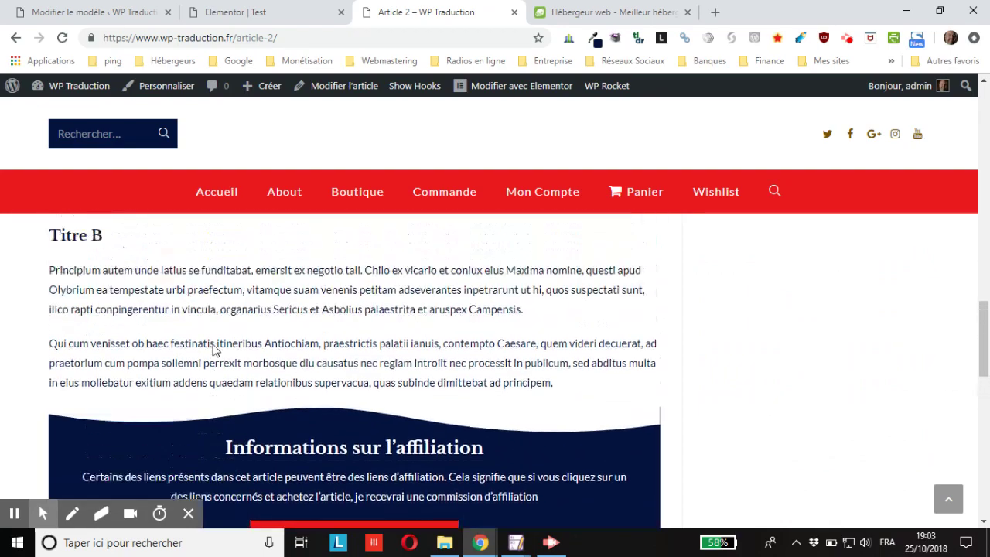
pyautogui.scroll(6, 215, 367)
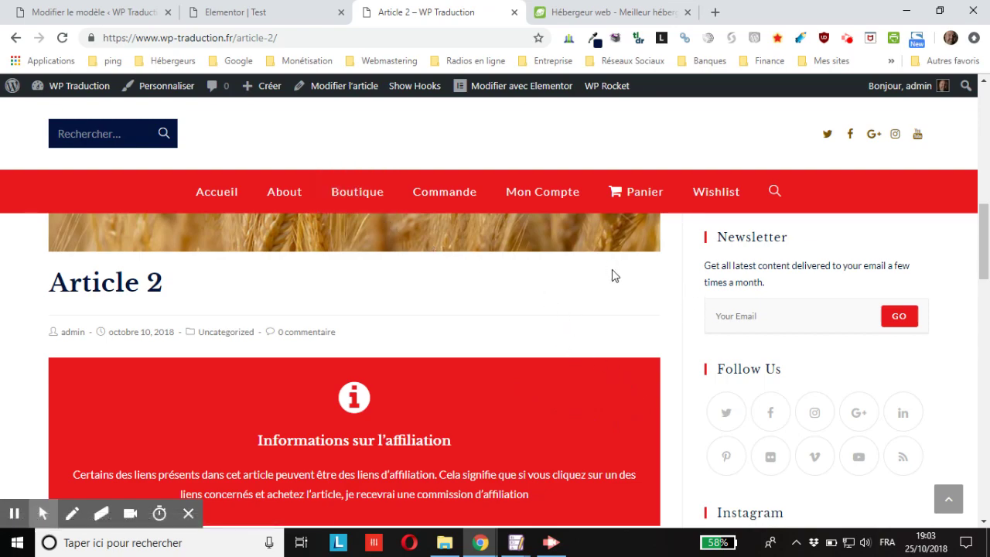
pyautogui.scroll(-4, 851, 434)
pyautogui.scroll(3, 745, 424)
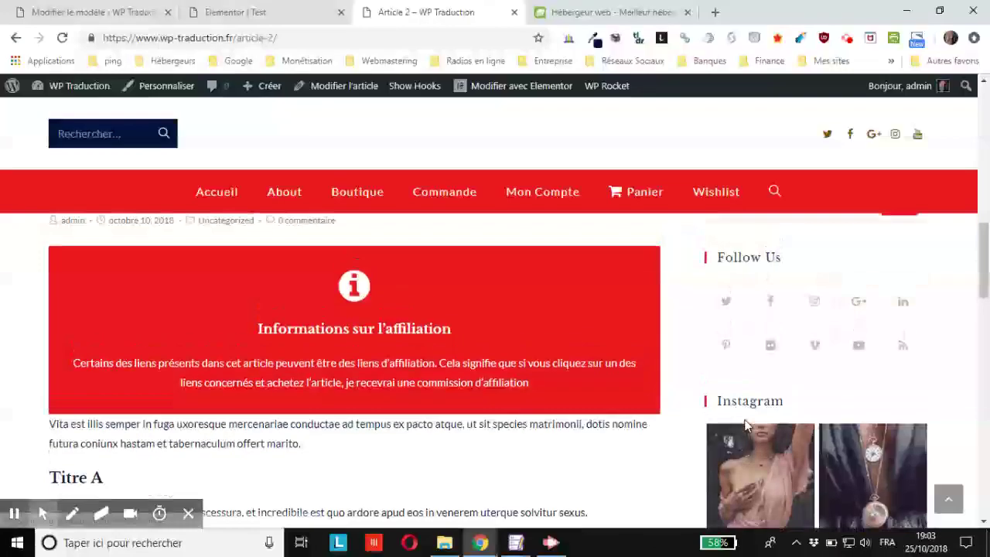
# Step: Return to Article 3, open it in the WordPress post editor and find its OceanWP settings
pyautogui.scroll(6, 746, 425)
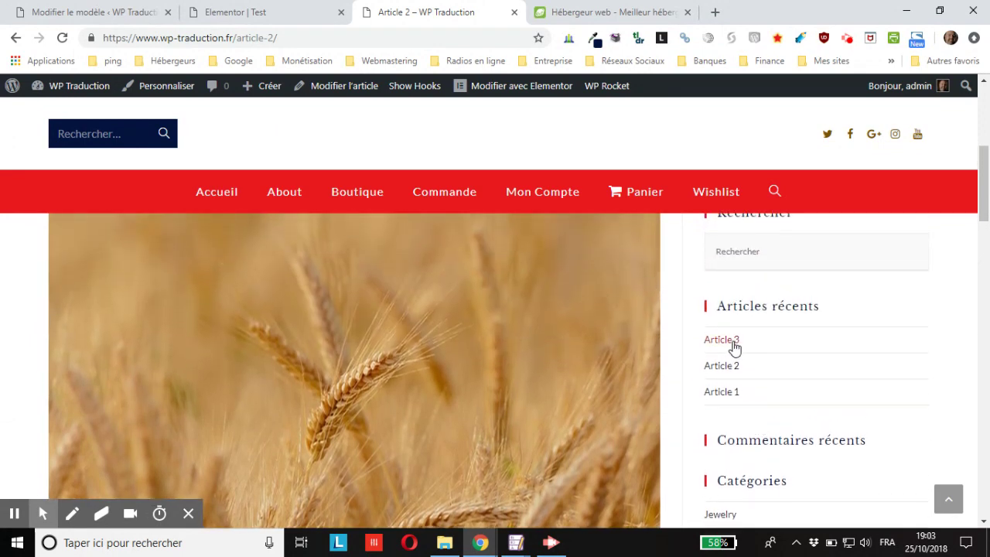
pyautogui.click(738, 344)
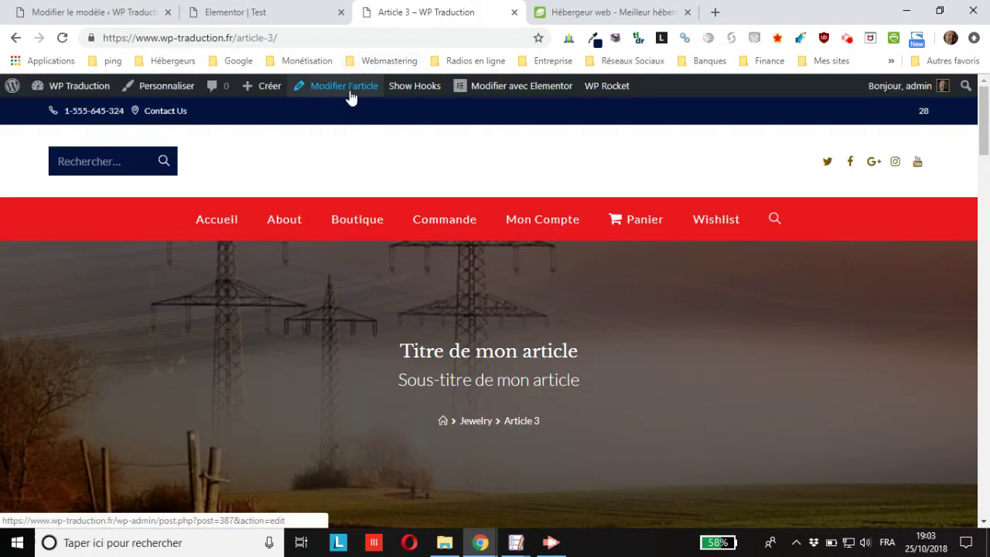
pyautogui.click(348, 91)
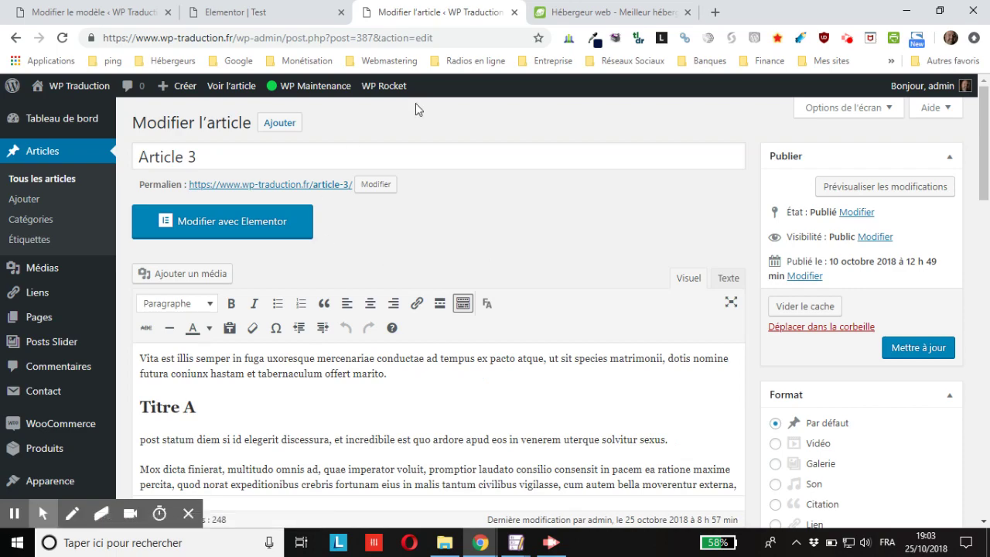
pyautogui.scroll(-12, 313, 324)
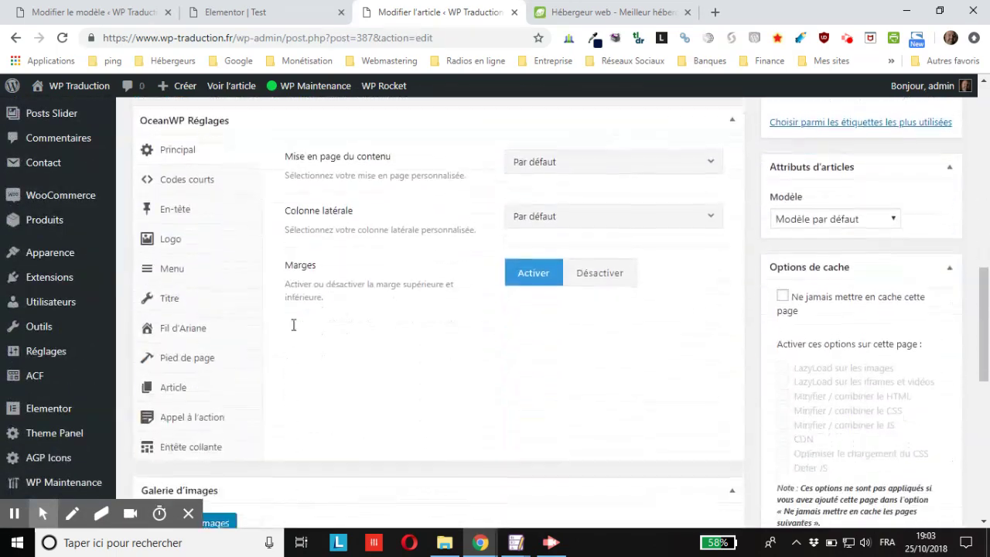
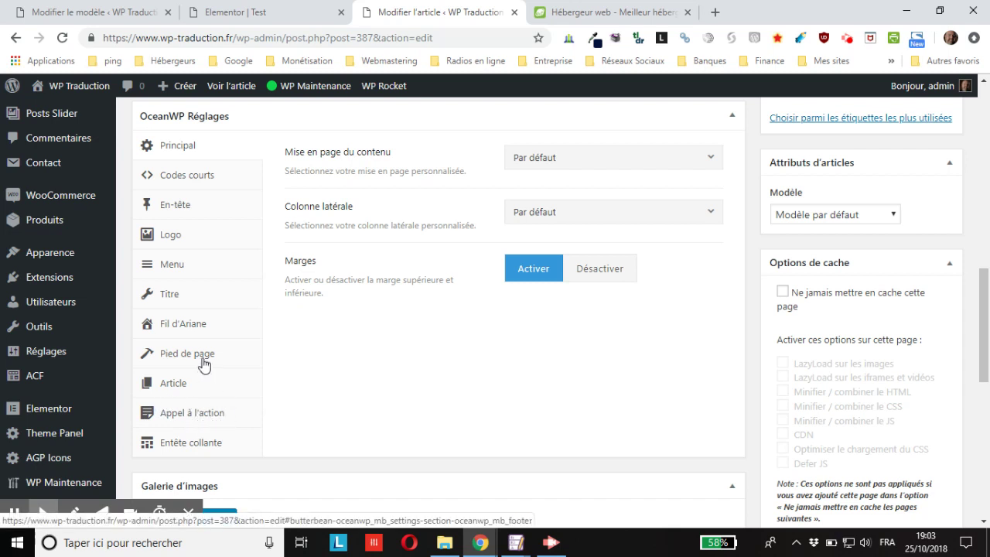
# Step: Review the shortcode positions offered in the OceanWP settings of Article 3
pyautogui.click(213, 177)
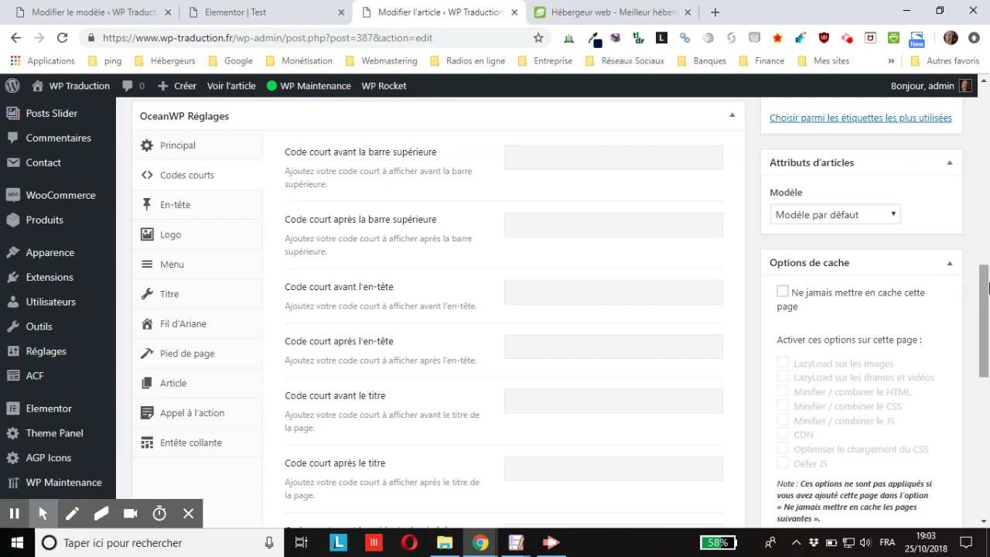
pyautogui.scroll(-1, 689, 271)
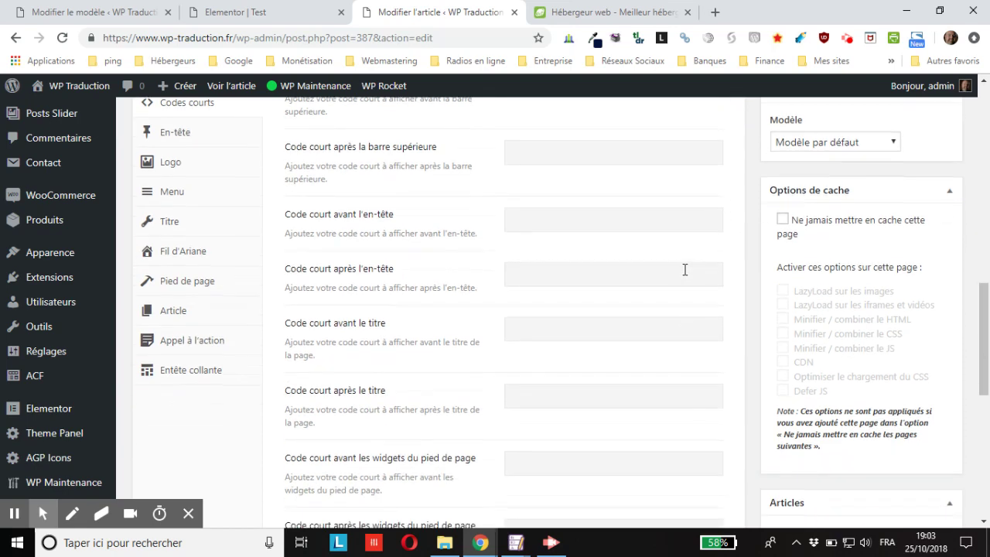
pyautogui.scroll(-3, 655, 417)
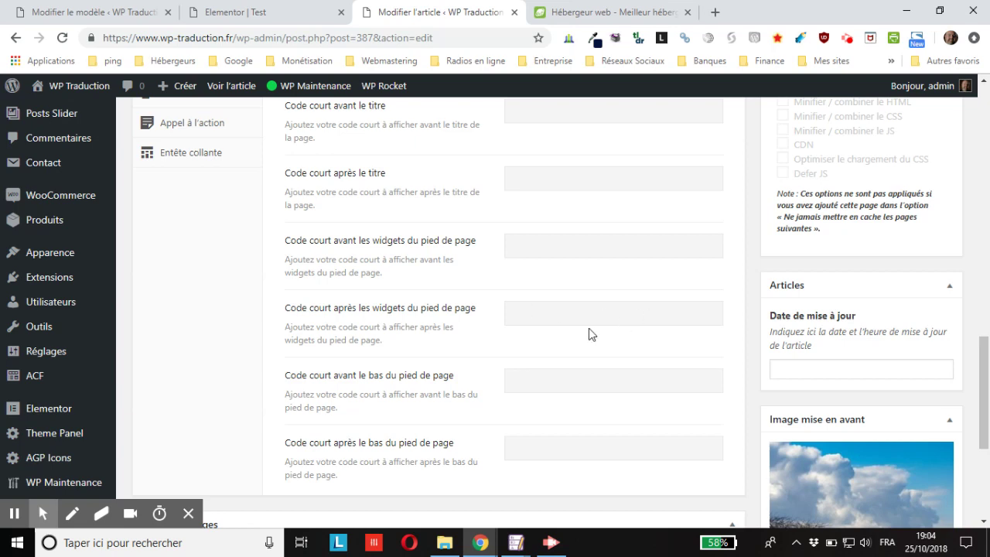
pyautogui.scroll(-3, 556, 371)
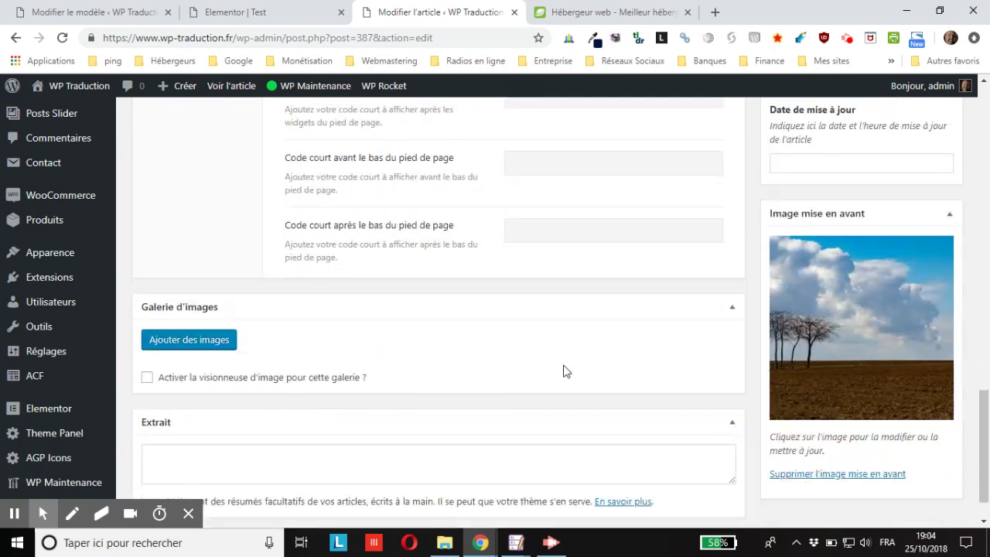
pyautogui.scroll(5, 560, 371)
pyautogui.scroll(1, 565, 371)
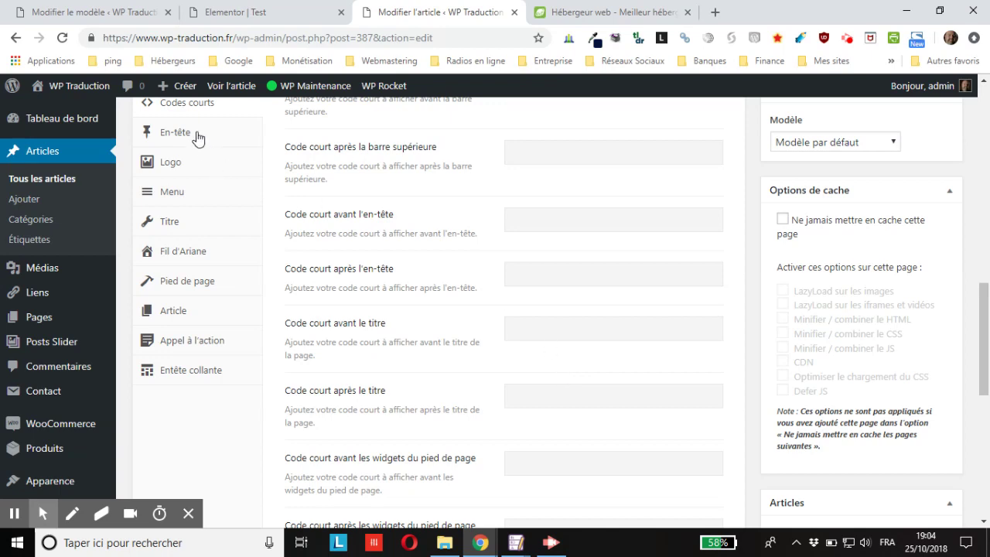
# Step: Switch to the edit page of the Test template and look over its OceanWP settings
pyautogui.click(112, 13)
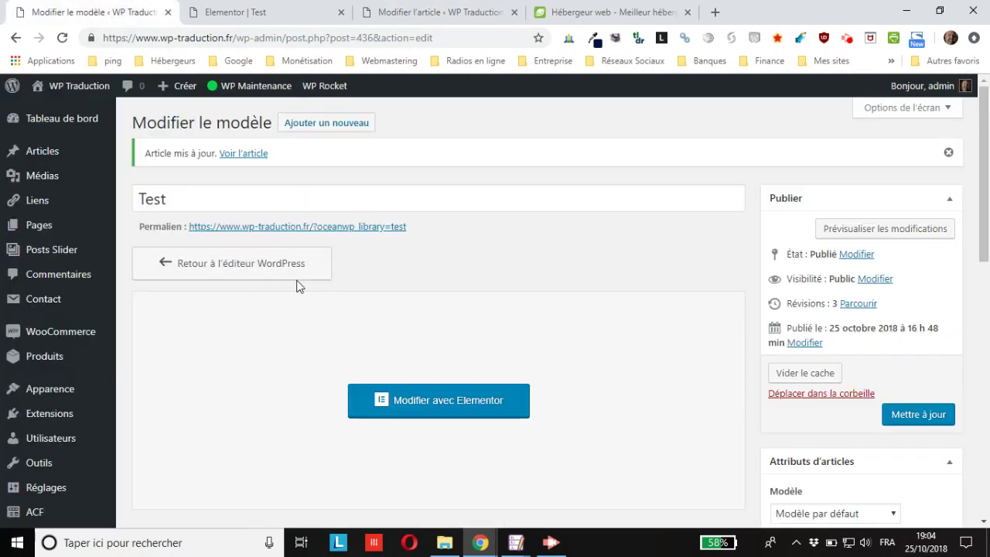
pyautogui.scroll(-6, 309, 301)
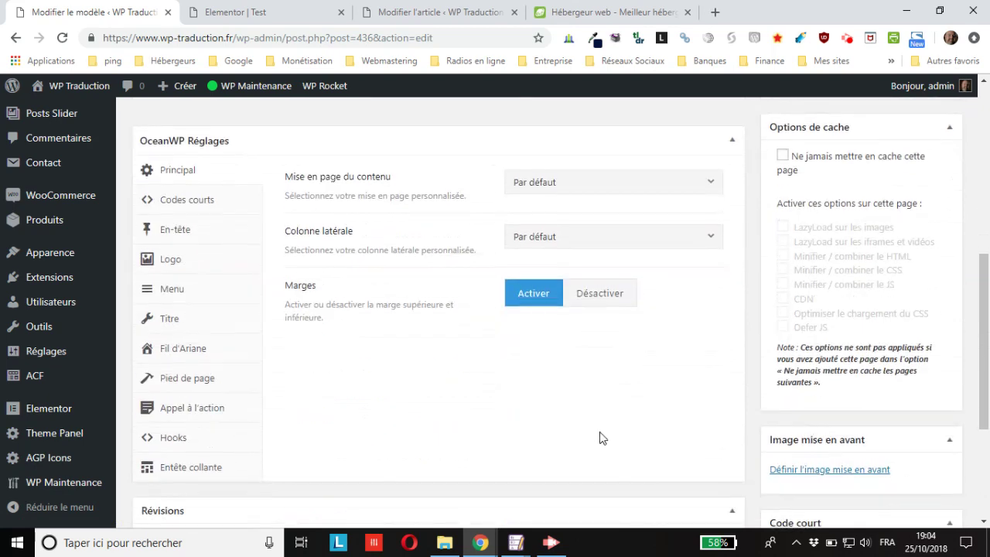
pyautogui.scroll(-3, 599, 438)
pyautogui.scroll(4, 572, 425)
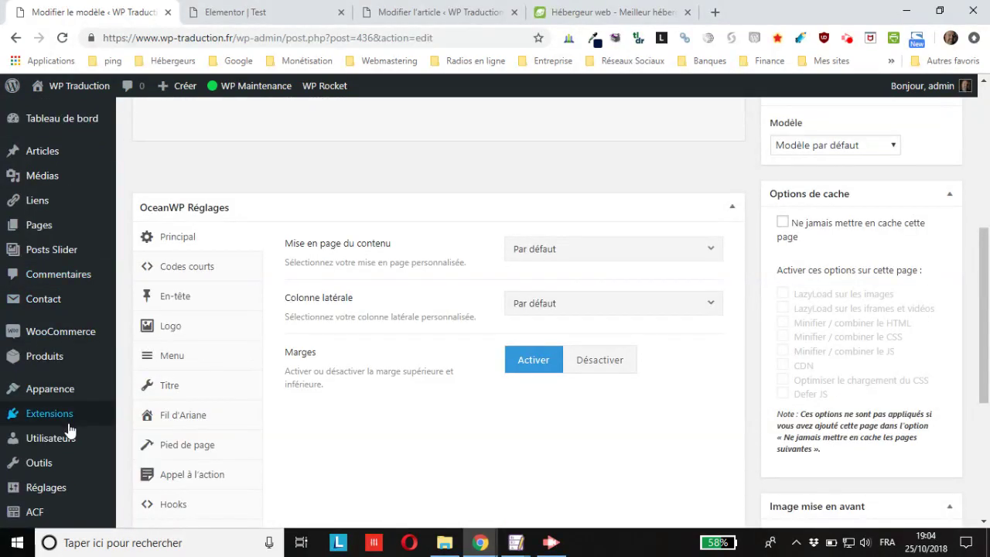
# Step: Open the OceanWP template library and copy the shortcode of the Test template
pyautogui.scroll(-1, 62, 487)
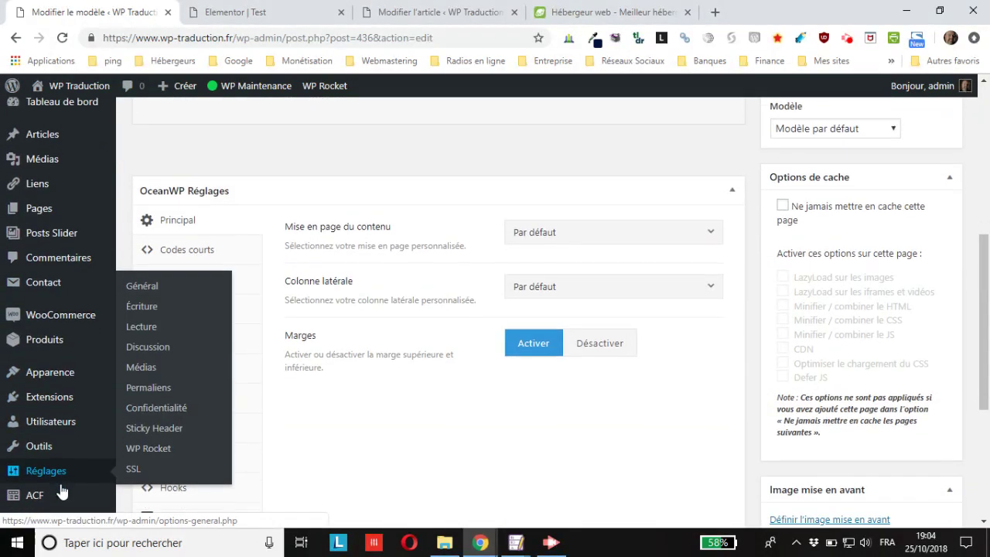
pyautogui.scroll(-4, 62, 491)
pyautogui.moveTo(58, 434)
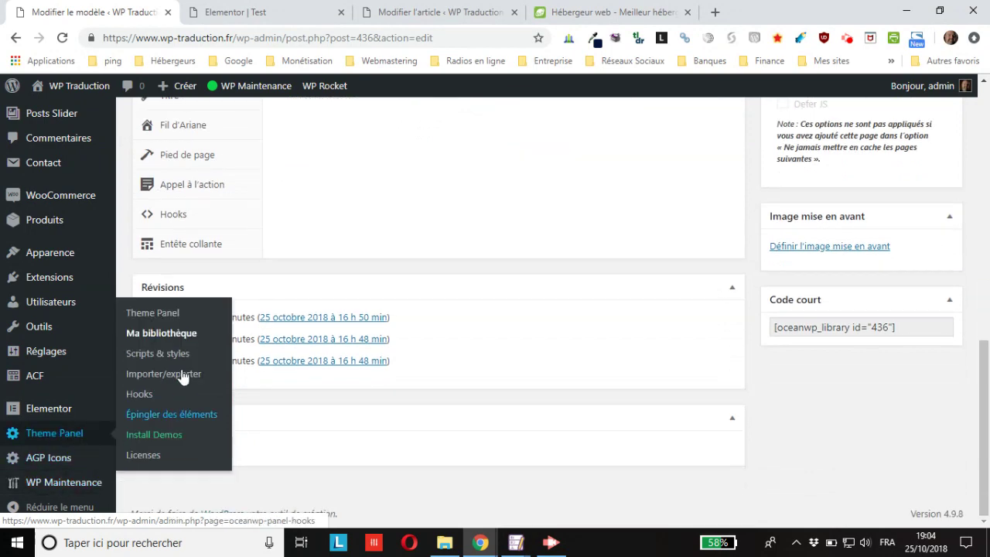
pyautogui.click(181, 339)
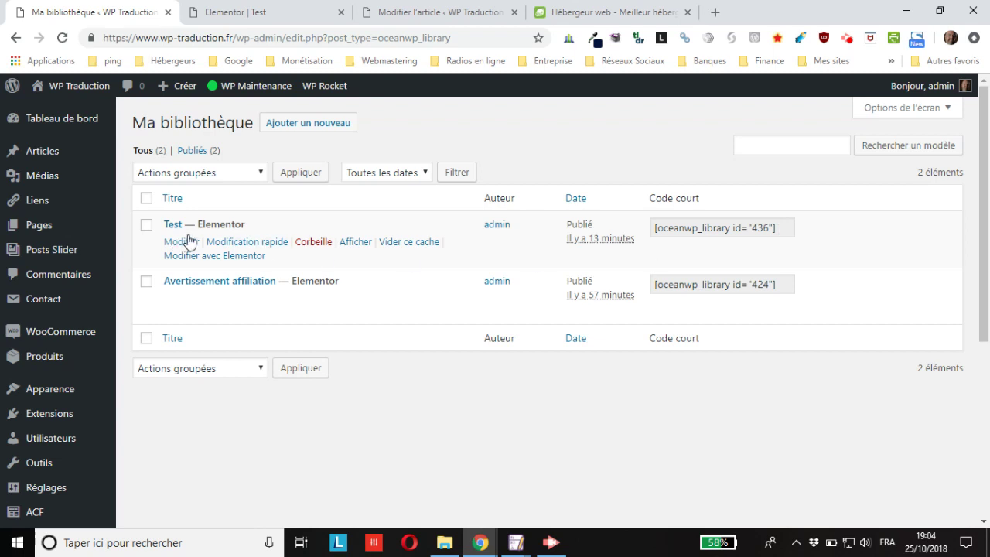
pyautogui.moveTo(778, 230); pyautogui.dragTo(655, 230)
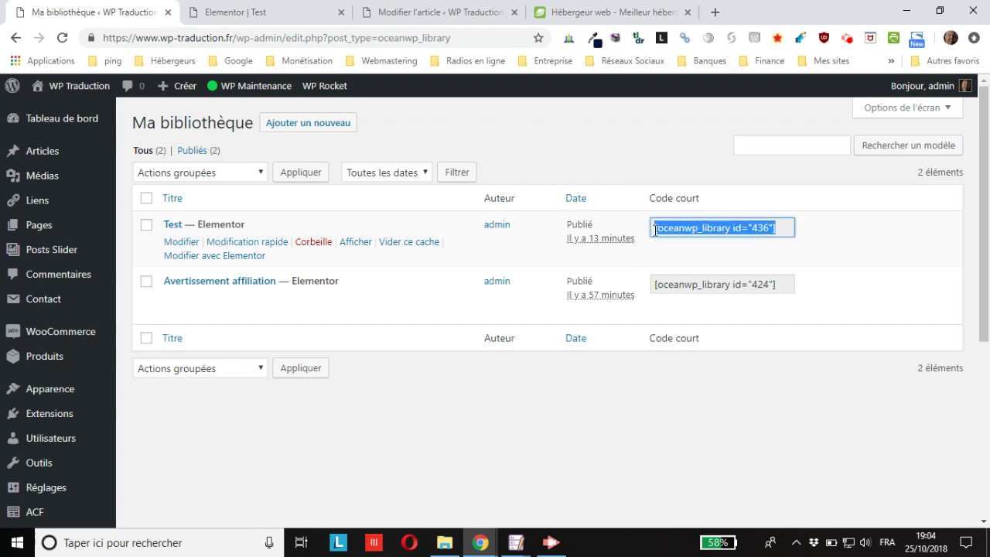
pyautogui.rightClick(667, 231)
pyautogui.click(713, 243)
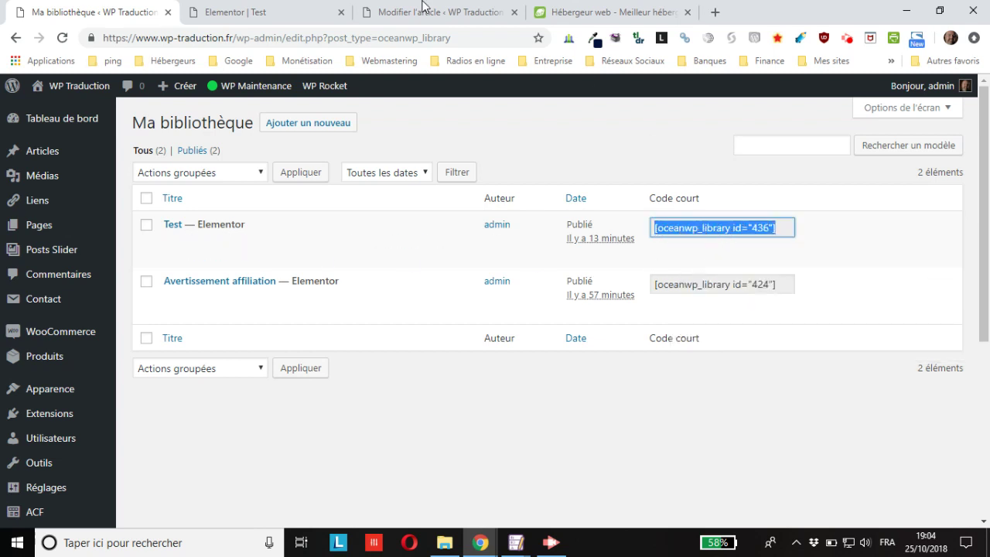
# Step: Paste the shortcode [oceanwp_library id="436"] into Article 3's "Code court avant les widgets du pied de page" setting and update the article
pyautogui.click(338, 10)
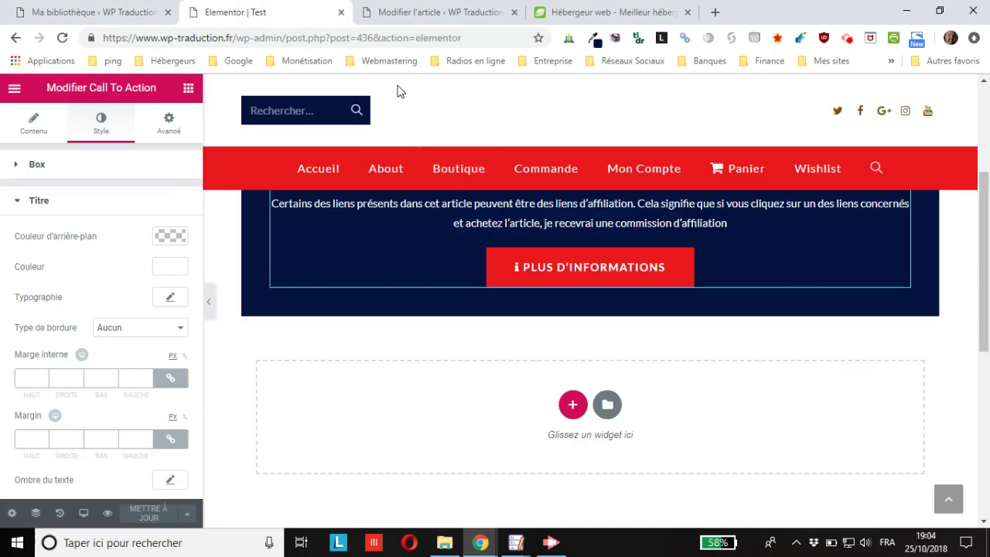
pyautogui.click(433, 7)
pyautogui.scroll(-1, 499, 184)
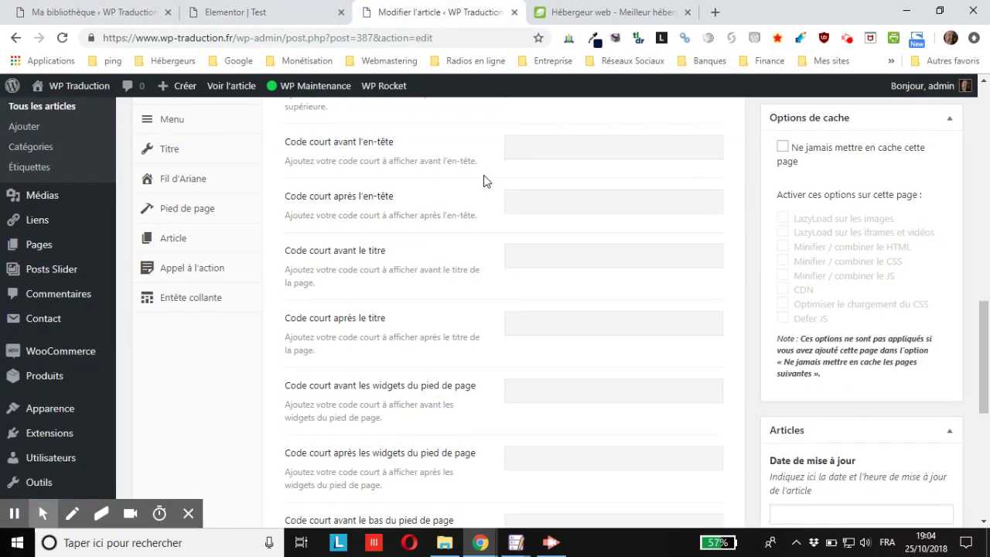
pyautogui.scroll(1, 483, 170)
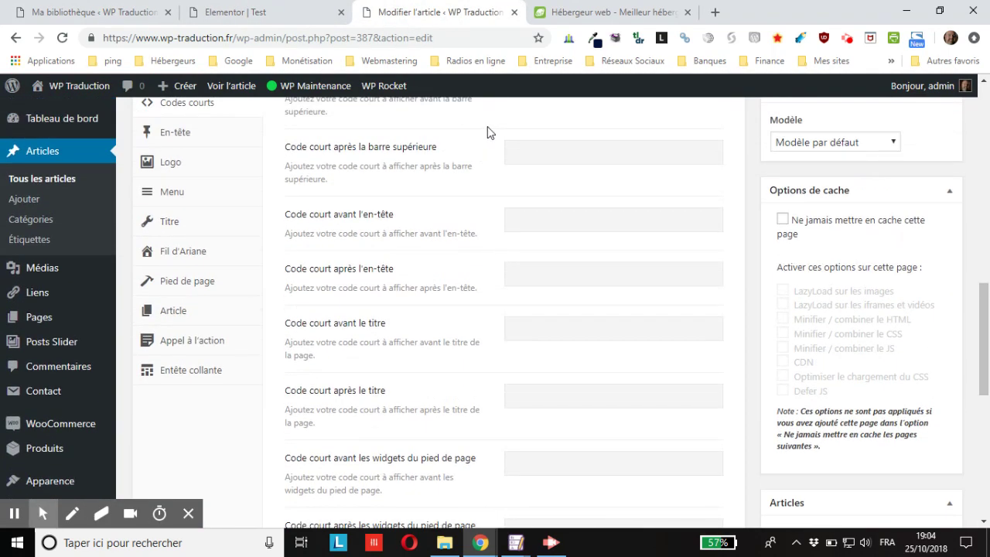
pyautogui.scroll(-5, 349, 256)
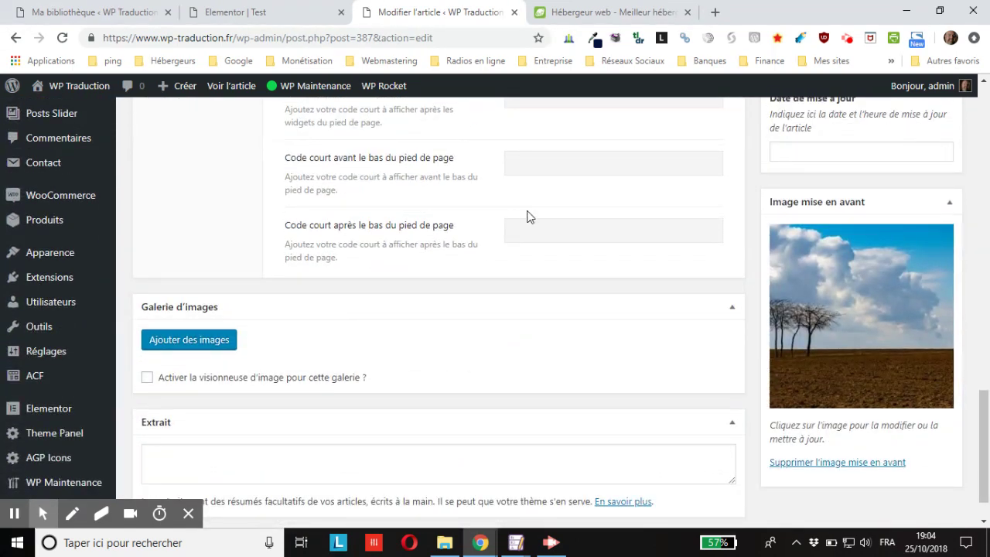
pyautogui.scroll(2, 523, 207)
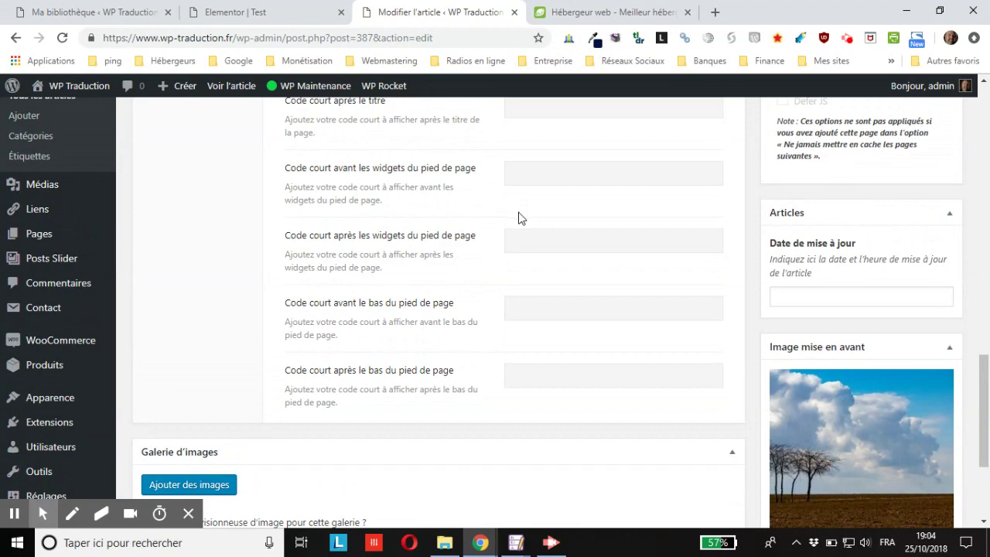
pyautogui.scroll(1, 521, 217)
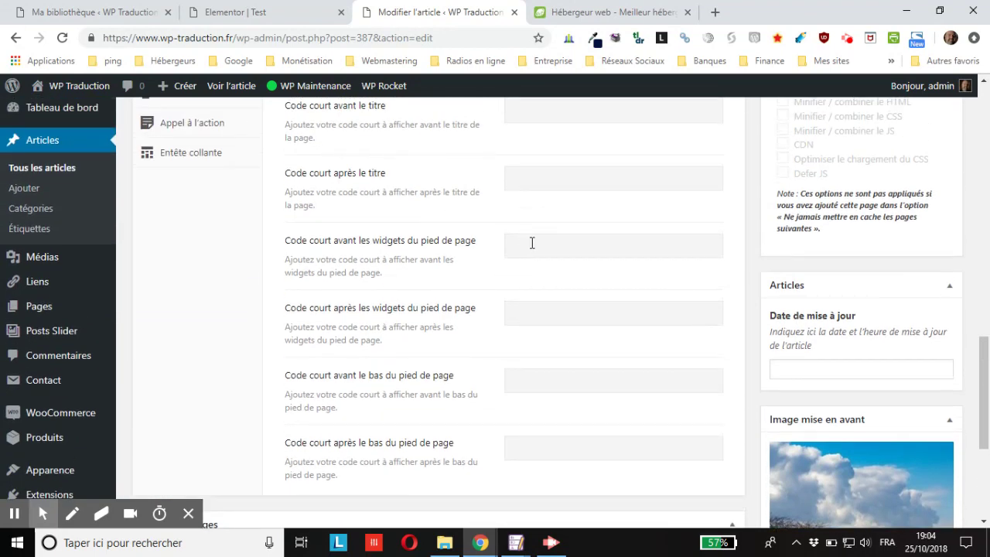
pyautogui.click(531, 244)
pyautogui.rightClick(533, 246)
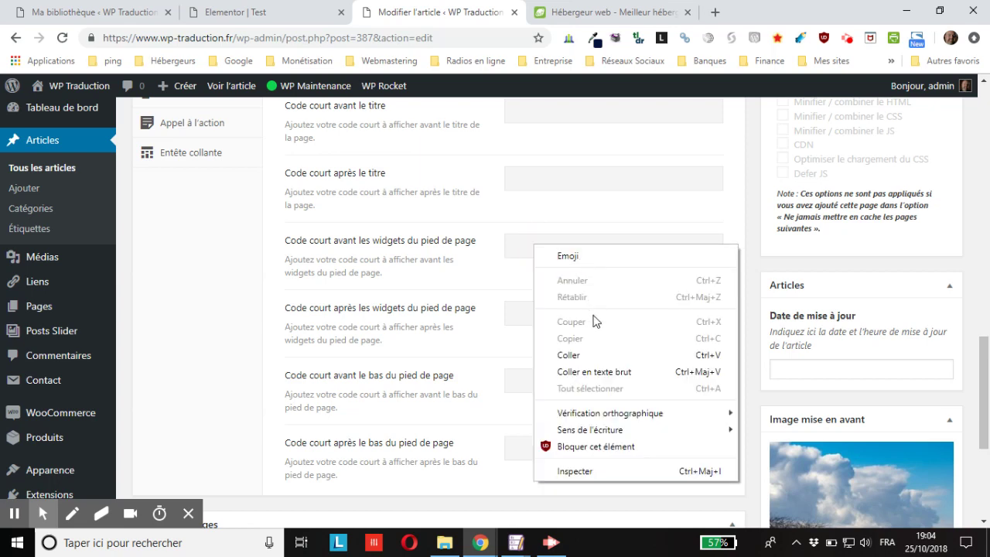
pyautogui.click(578, 358)
pyautogui.scroll(10, 688, 324)
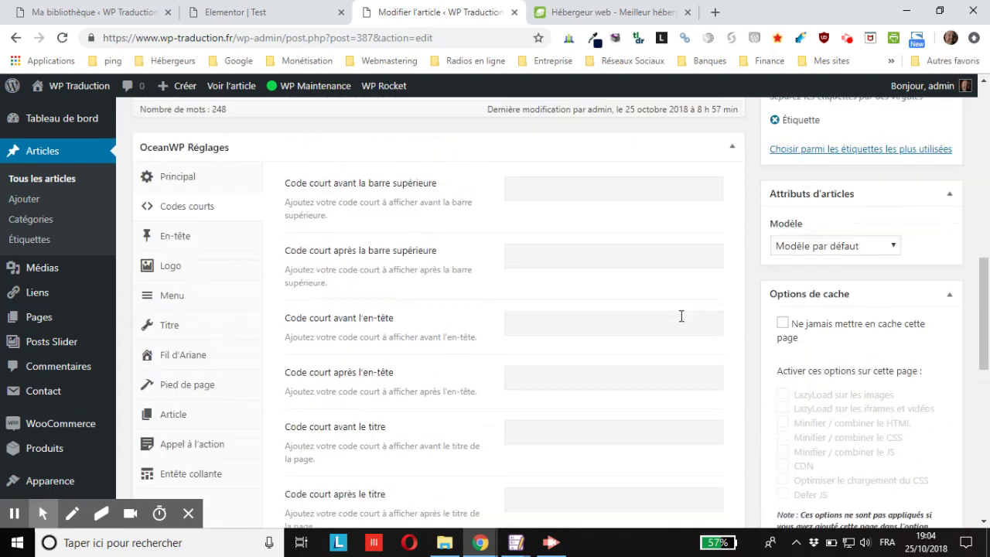
pyautogui.click(933, 203)
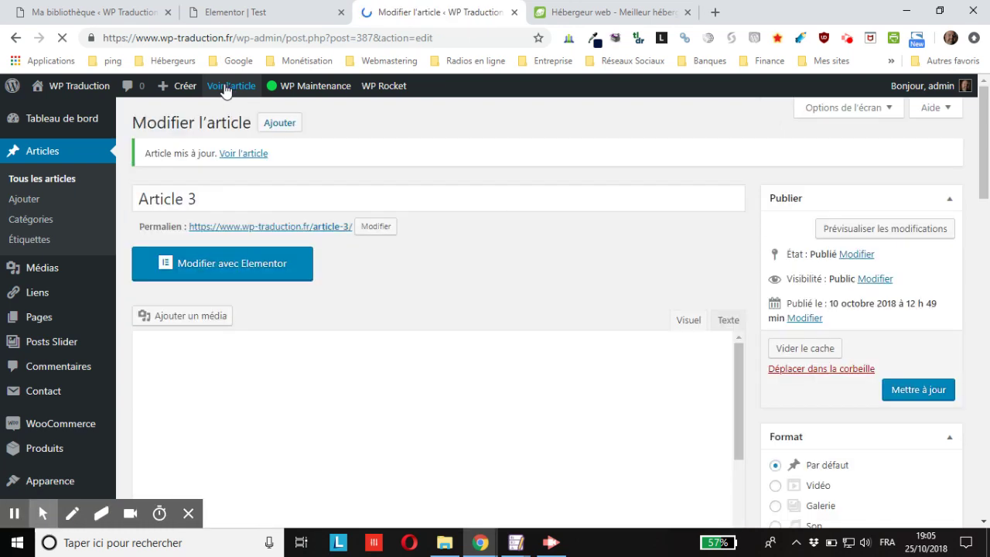
# Step: Open the published Article 3 in a new tab and check the affiliation notice placed before the footer widgets
pyautogui.click(232, 93)
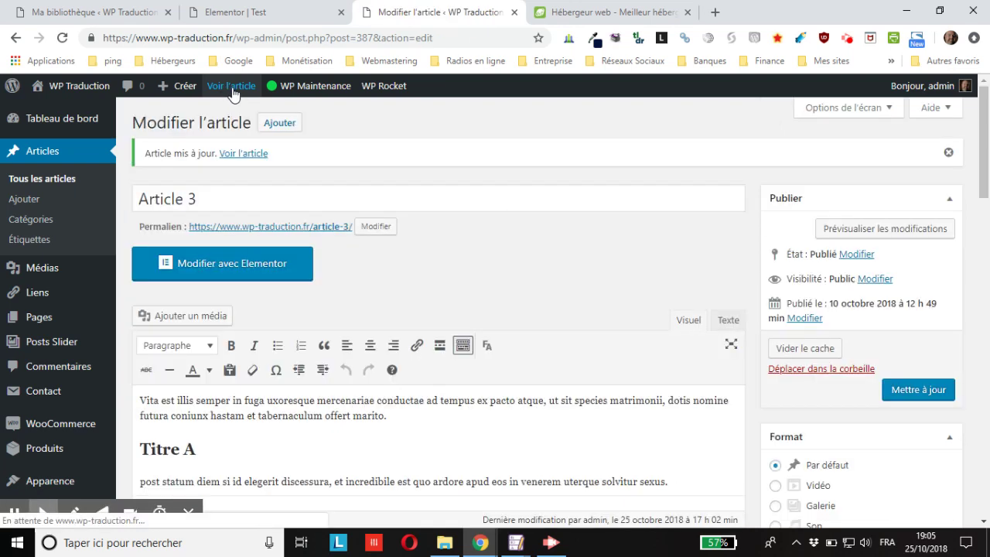
pyautogui.click(234, 90)
pyautogui.click(533, 11)
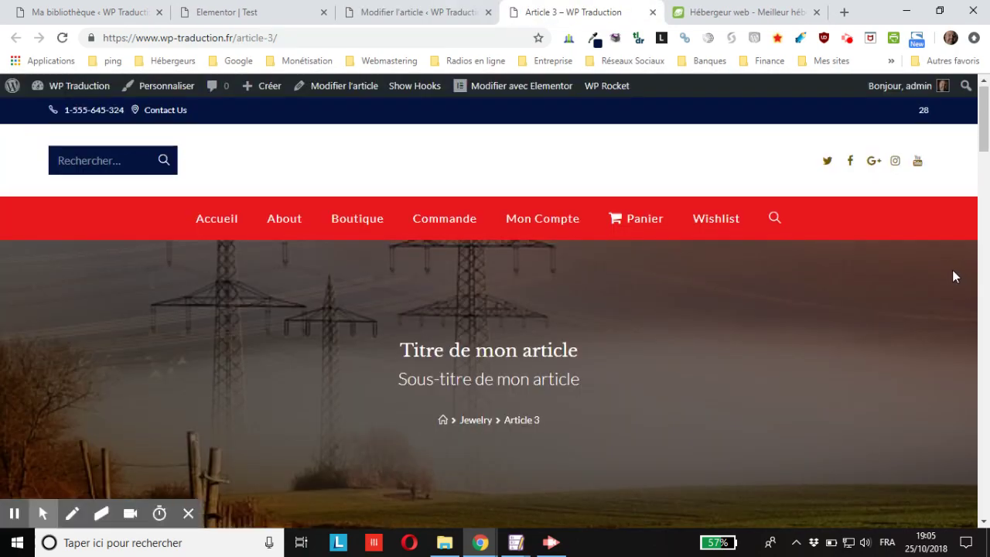
pyautogui.scroll(-15, 952, 276)
pyautogui.scroll(-12, 897, 283)
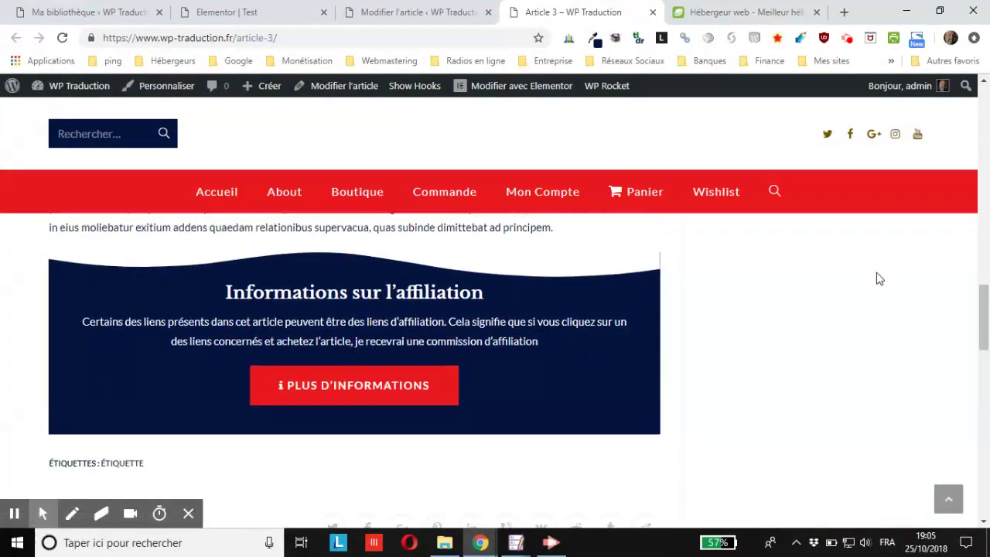
pyautogui.scroll(-3, 858, 278)
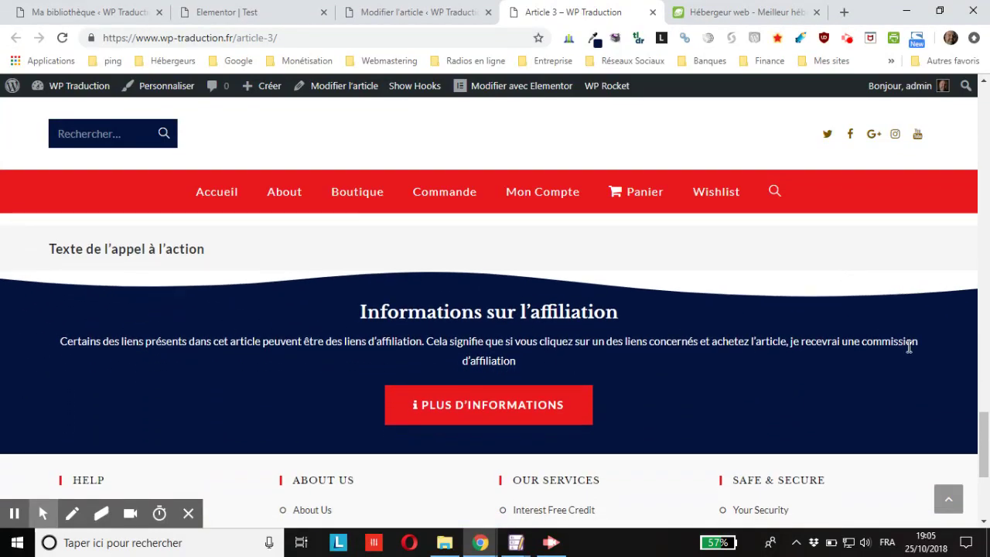
pyautogui.scroll(-3, 901, 353)
pyautogui.scroll(4, 704, 394)
pyautogui.scroll(-2, 294, 441)
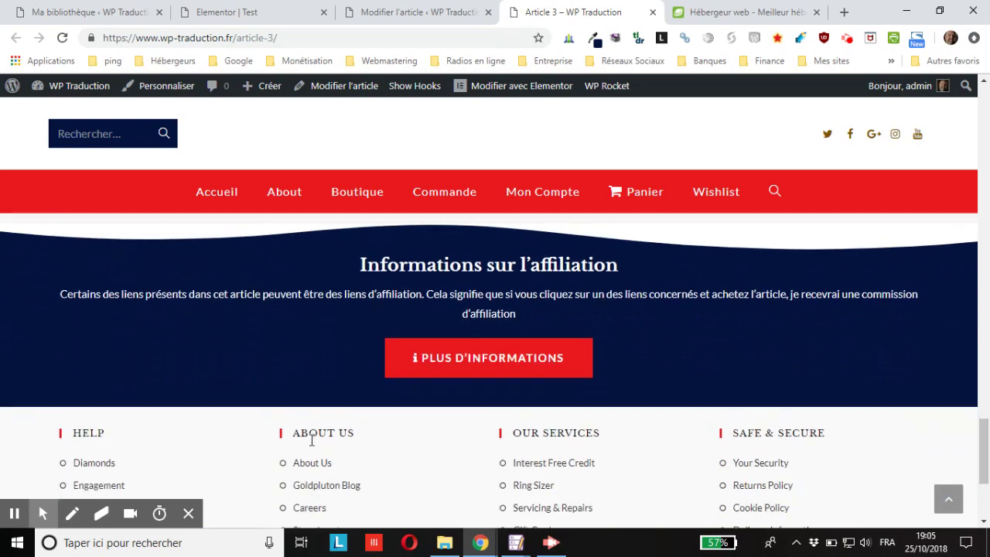
pyautogui.scroll(-2, 713, 484)
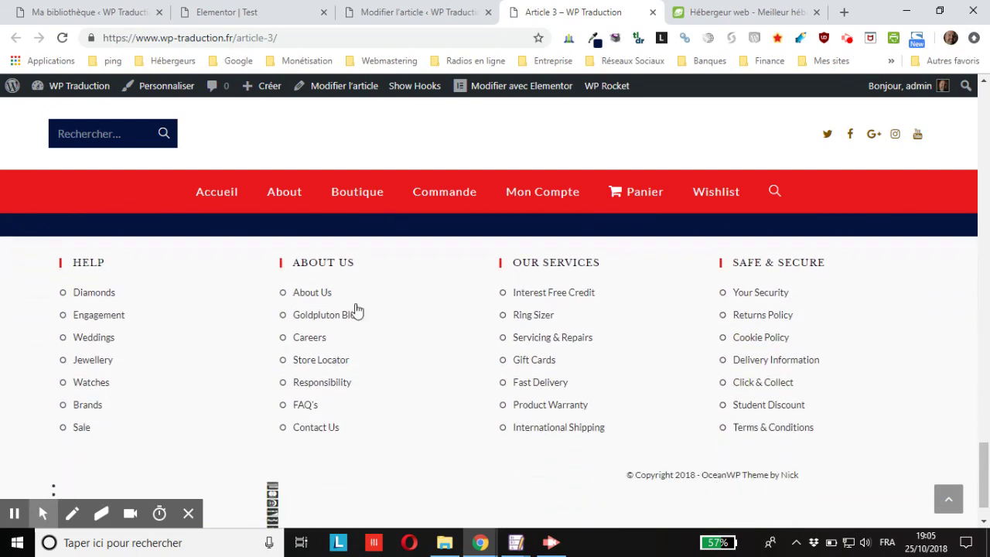
pyautogui.scroll(-1, 449, 332)
pyautogui.scroll(5, 455, 343)
pyautogui.scroll(-3, 610, 394)
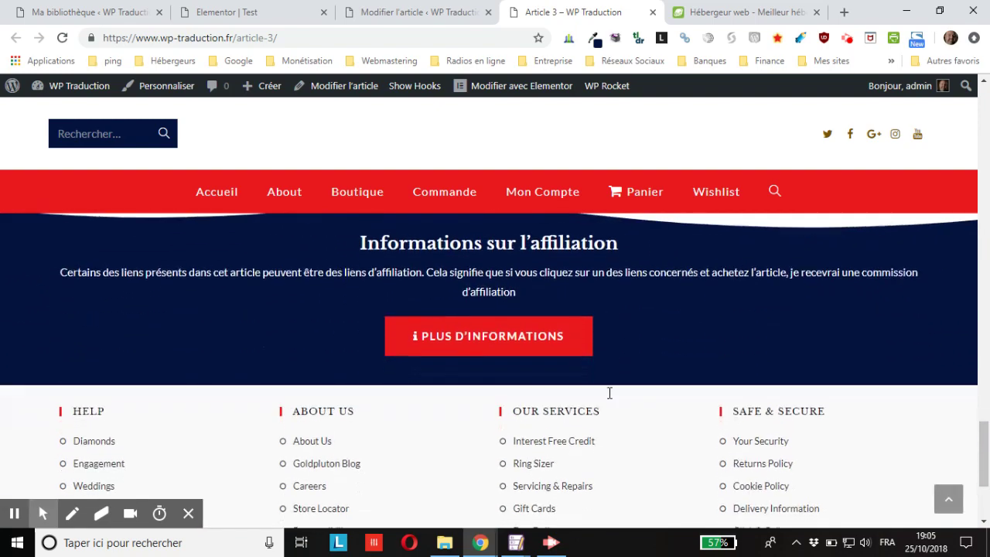
pyautogui.scroll(4, 356, 230)
# Step: Open Article 2 from the recent articles and check the area just above its footer widgets
pyautogui.click(949, 498)
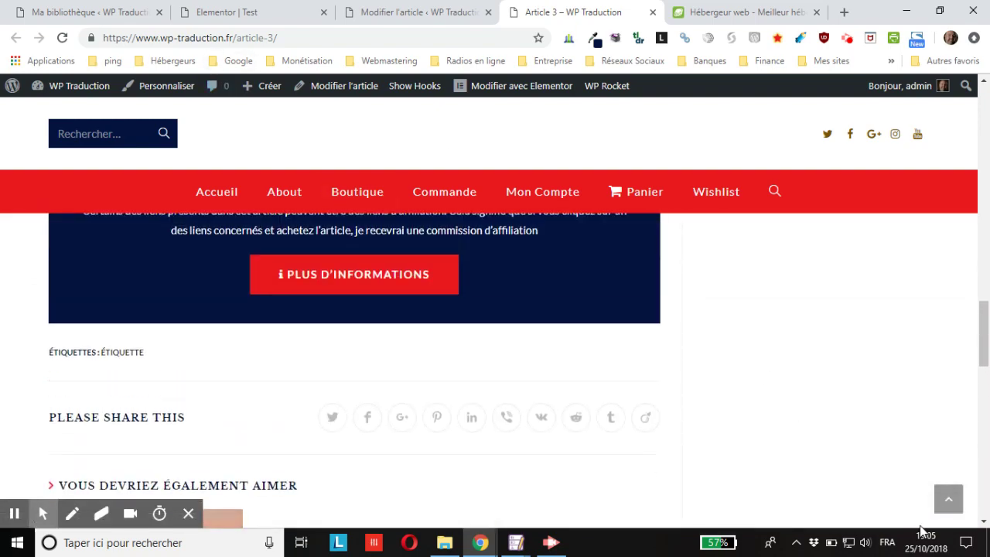
pyautogui.scroll(-7, 934, 481)
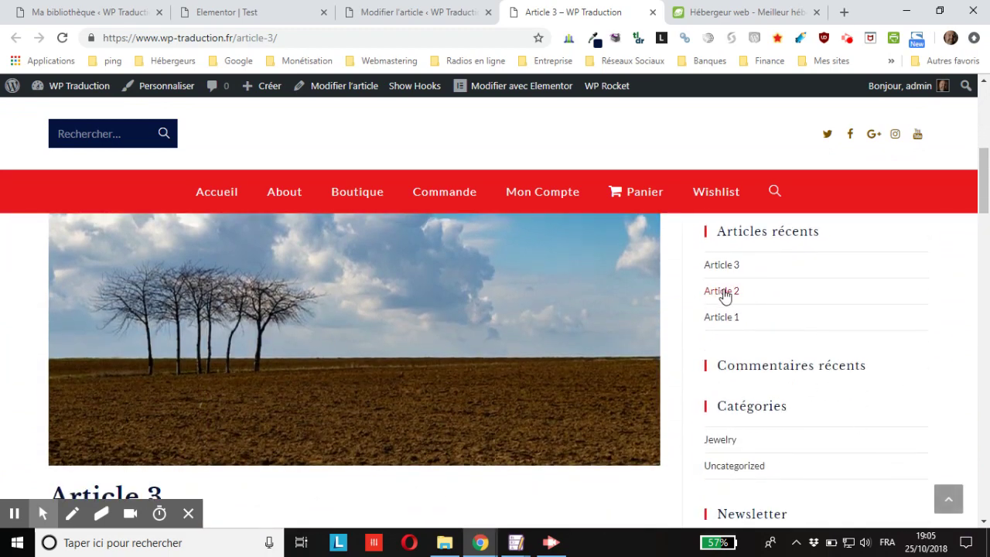
pyautogui.click(723, 293)
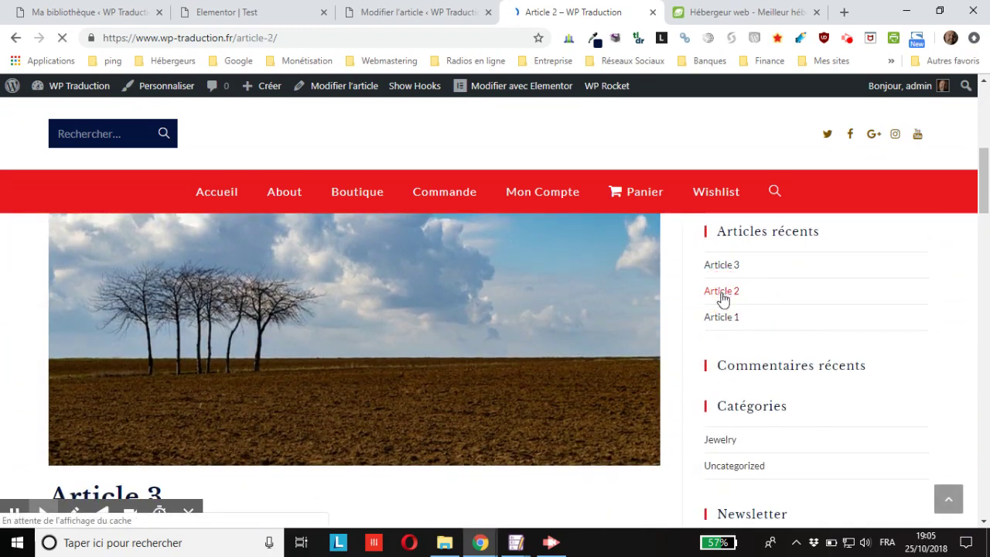
pyautogui.scroll(-12, 685, 284)
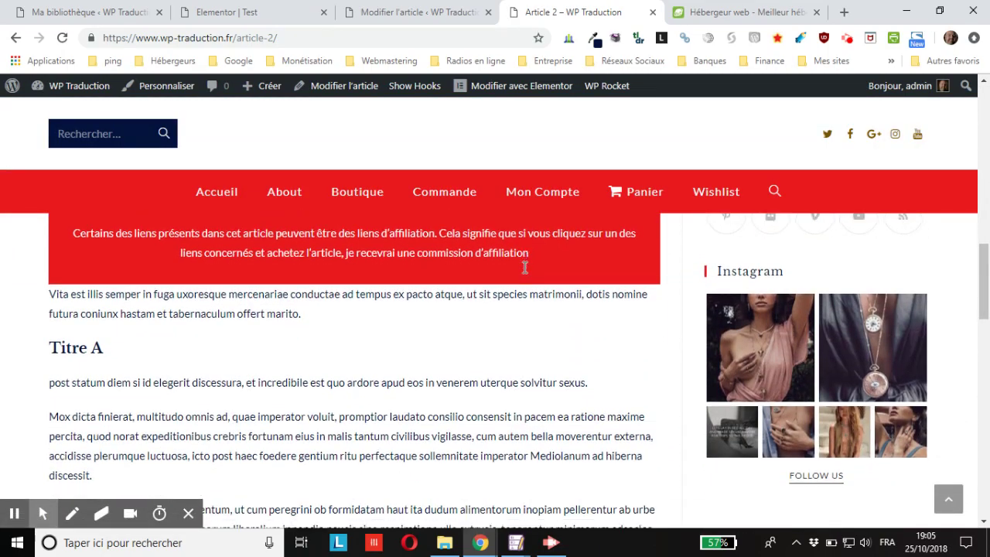
pyautogui.scroll(-8, 530, 270)
pyautogui.scroll(-8, 365, 435)
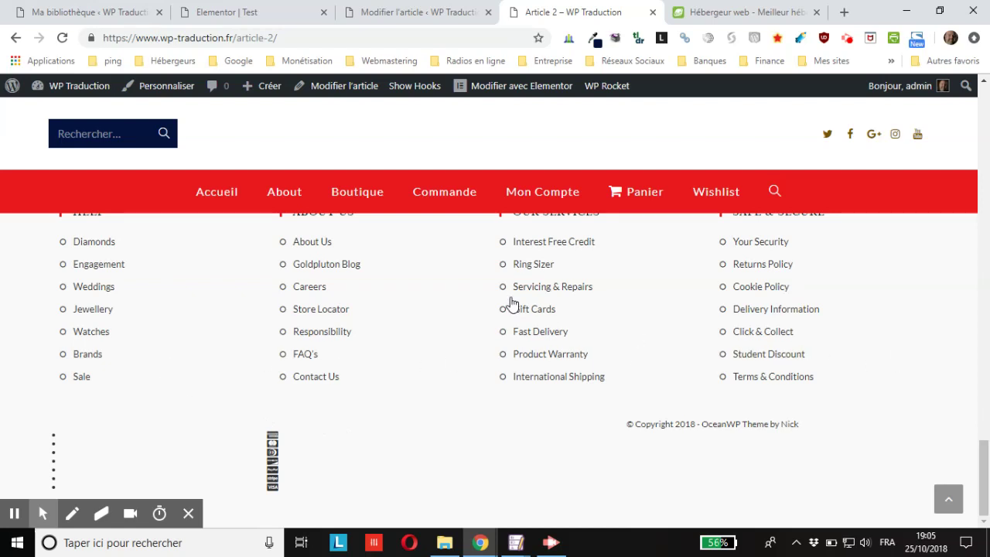
# Step: Open the site's About page and check it down to the footer for an affiliation notice
pyautogui.click(284, 195)
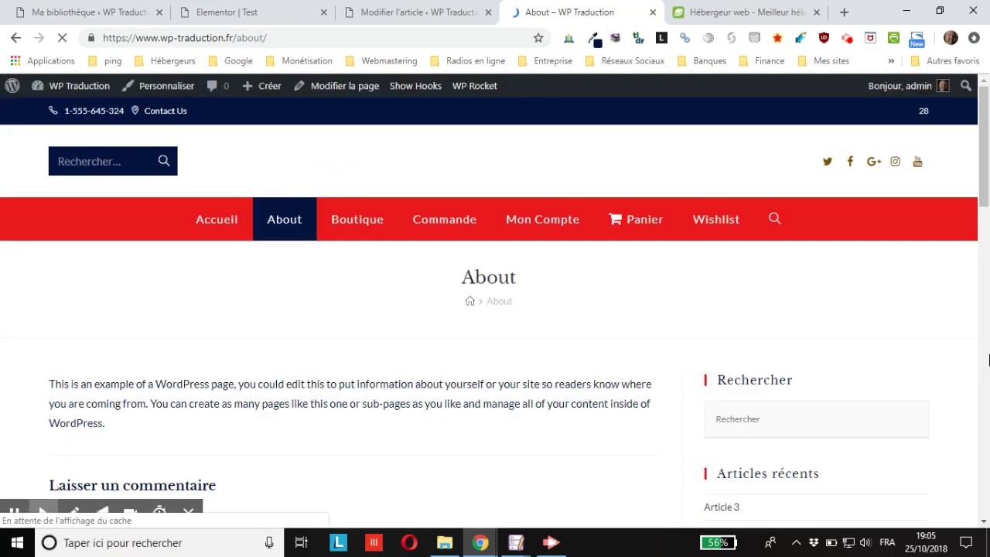
pyautogui.scroll(-8, 499, 361)
pyautogui.scroll(-3, 485, 367)
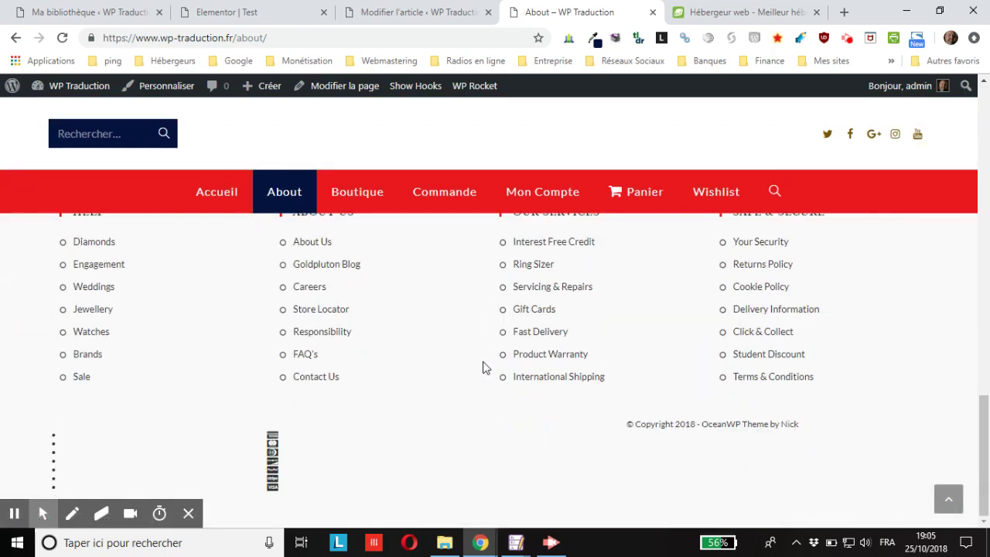
pyautogui.scroll(8, 481, 366)
pyautogui.scroll(2, 289, 258)
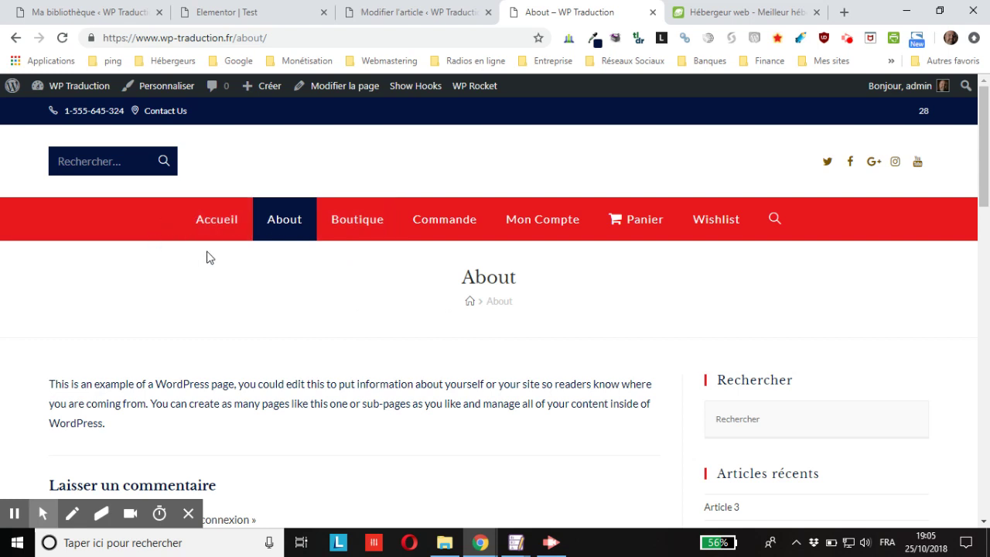
# Step: Open the About page in the WordPress editor and review the shortcode positions in its OceanWP settings
pyautogui.click(341, 86)
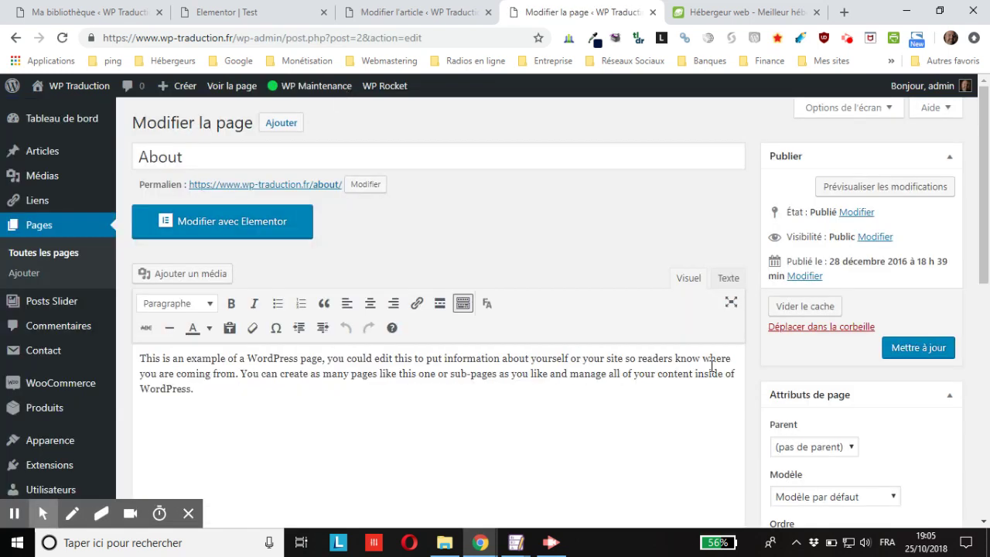
pyautogui.scroll(-7, 593, 508)
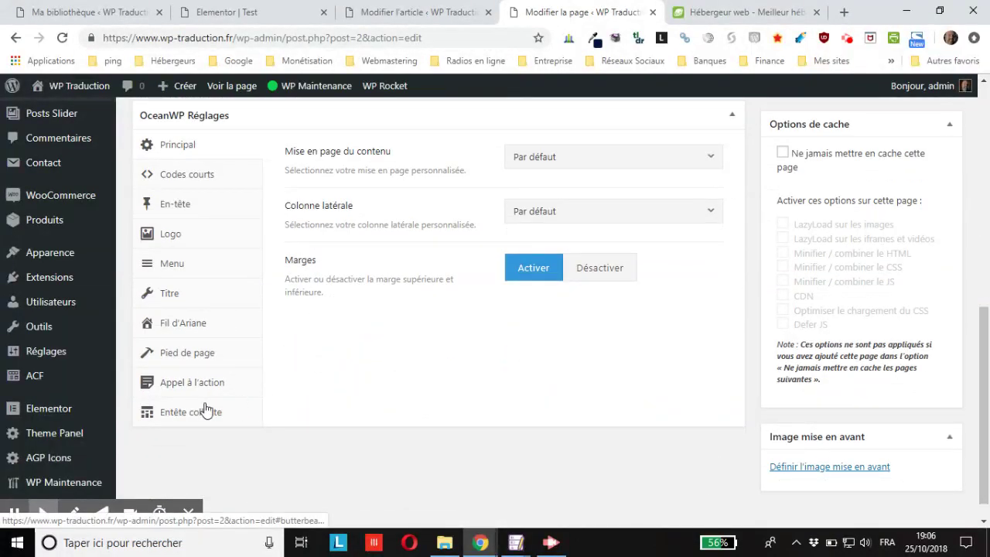
pyautogui.click(164, 176)
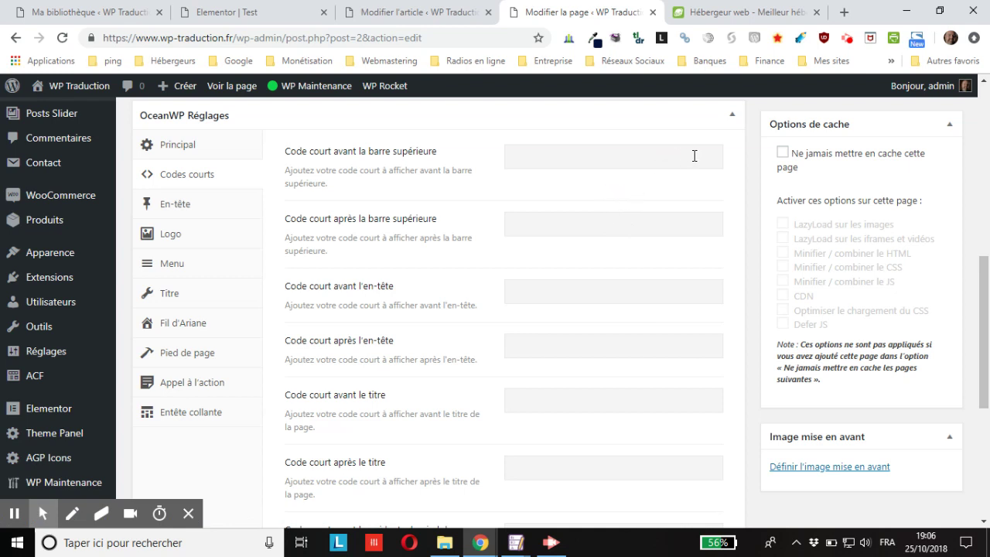
pyautogui.scroll(-2, 337, 269)
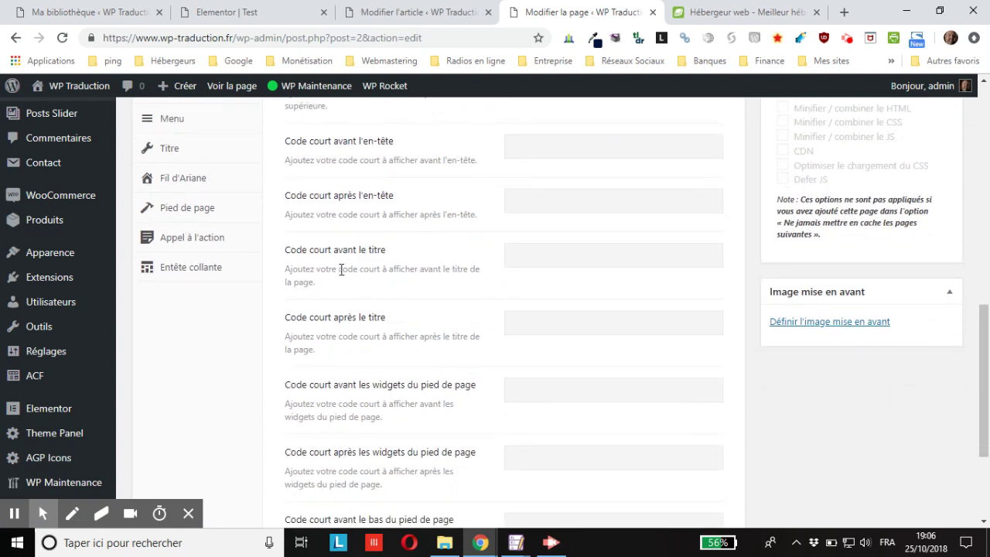
pyautogui.scroll(-2, 341, 269)
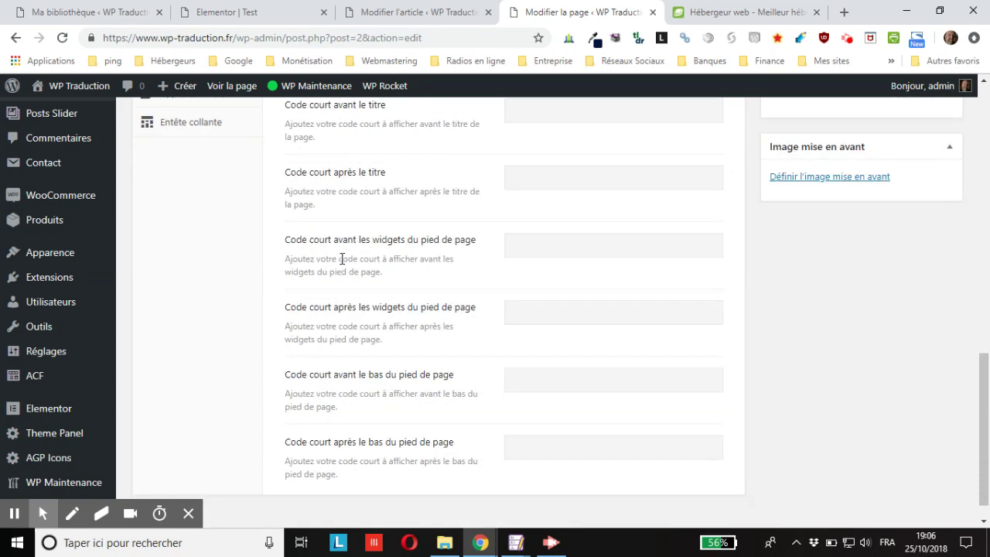
pyautogui.scroll(5, 343, 258)
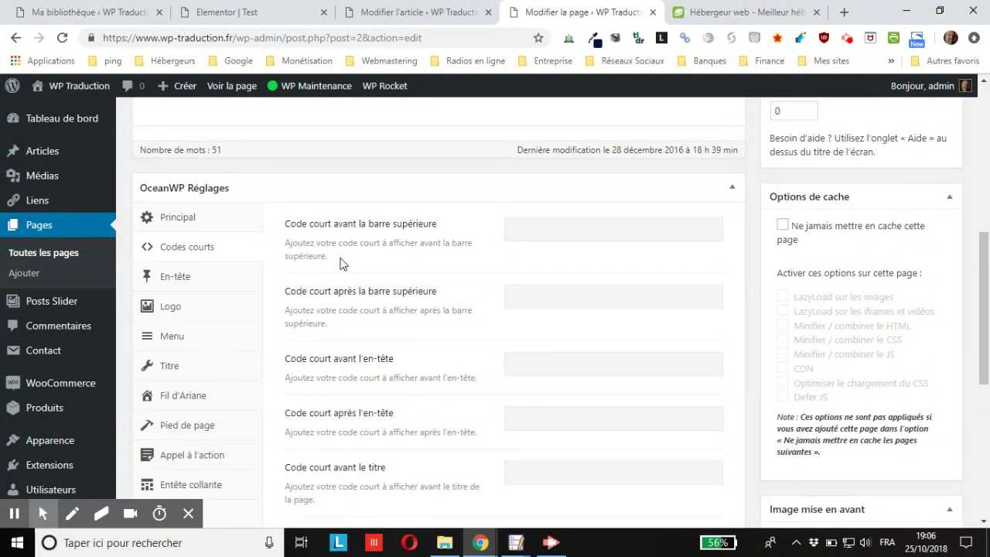
# Step: Paste the affiliation template's shortcode into the About page's after-title shortcode setting (Code court après le titre) and update the page
pyautogui.scroll(-3, 344, 265)
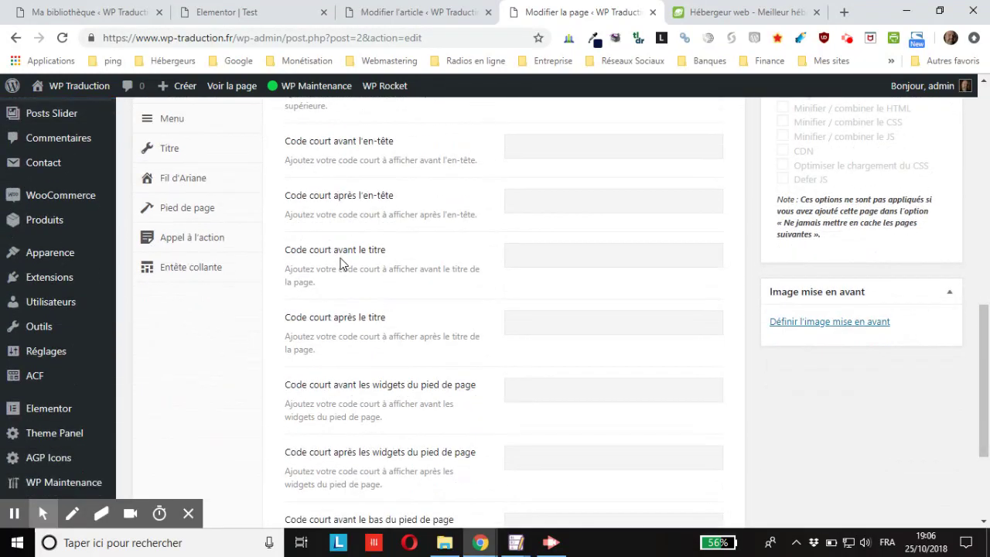
pyautogui.scroll(-1, 344, 265)
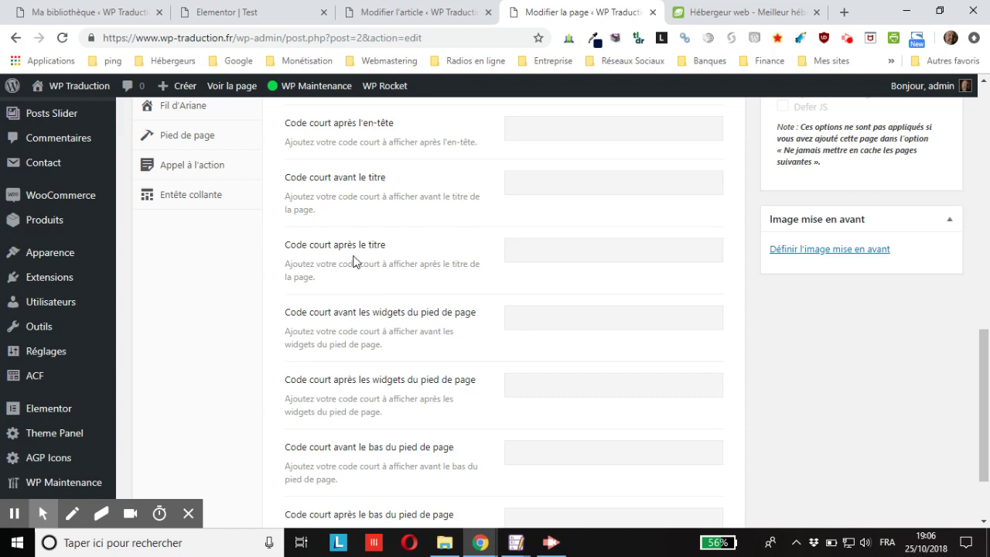
pyautogui.rightClick(585, 260)
pyautogui.click(624, 365)
pyautogui.scroll(15, 928, 364)
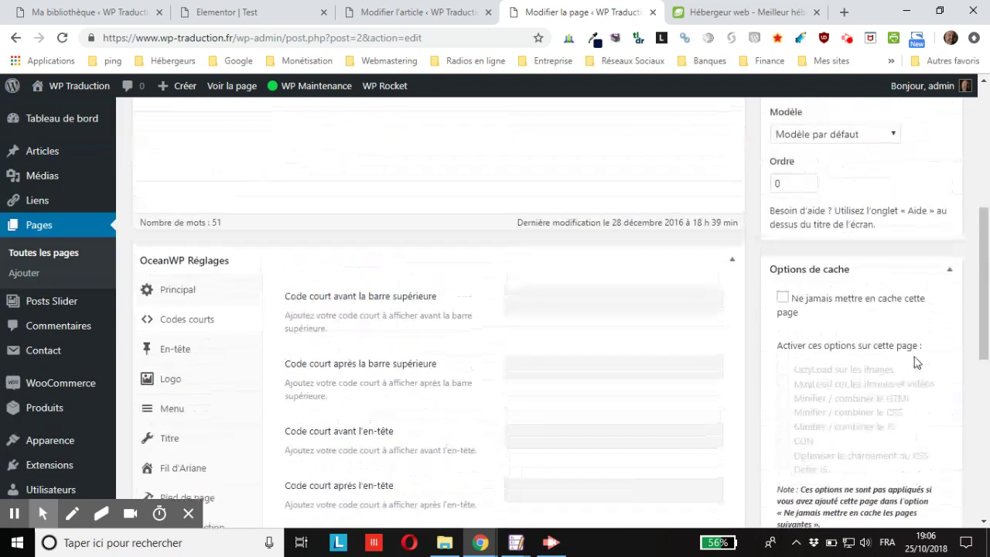
pyautogui.click(915, 348)
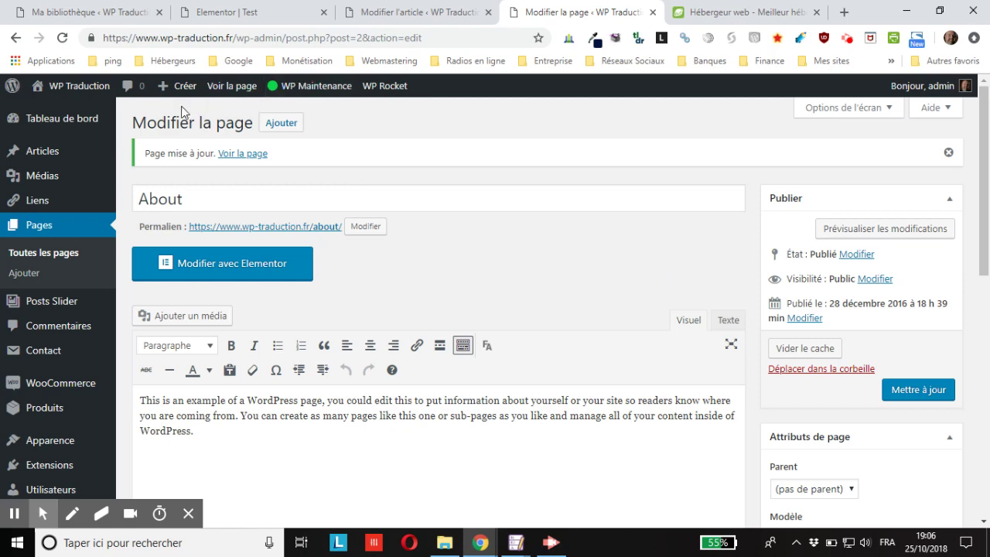
# Step: Open the published About page and check the affiliation notice below the title and the rest of the page
pyautogui.click(232, 87)
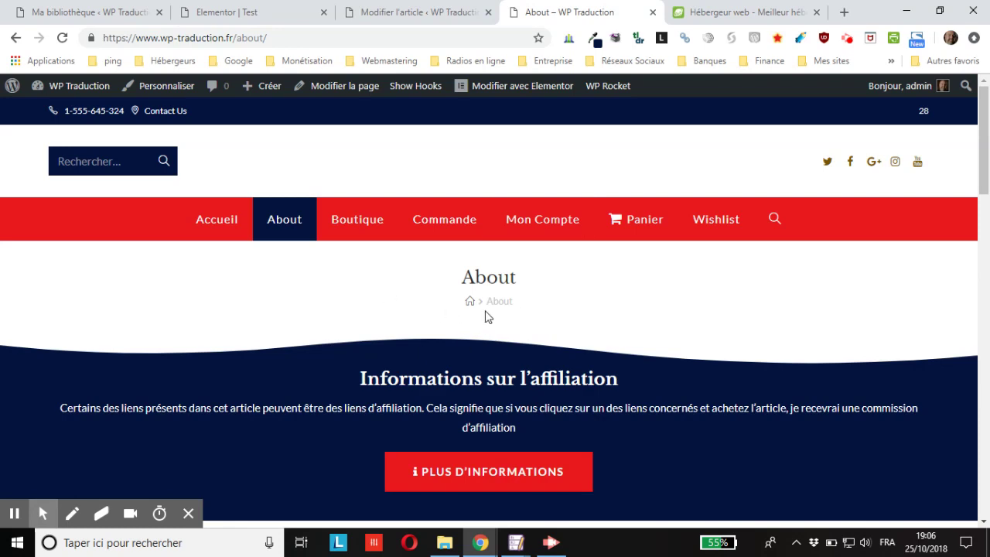
pyautogui.scroll(-1, 844, 362)
pyautogui.scroll(-1, 695, 363)
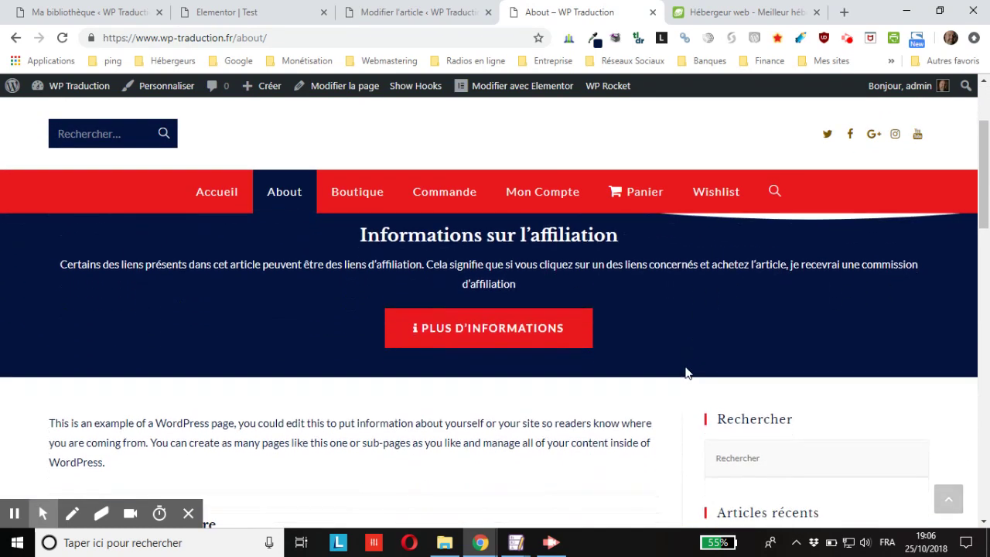
pyautogui.scroll(-5, 440, 347)
pyautogui.scroll(-4, 410, 347)
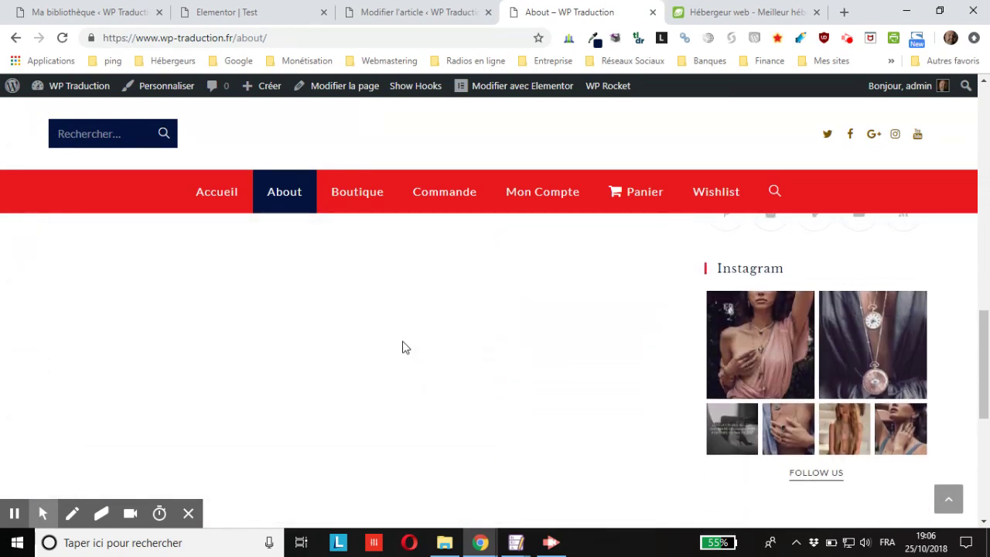
pyautogui.scroll(8, 398, 338)
# Step: Open the site's home page and check it from top to bottom for the affiliation notice
pyautogui.click(220, 190)
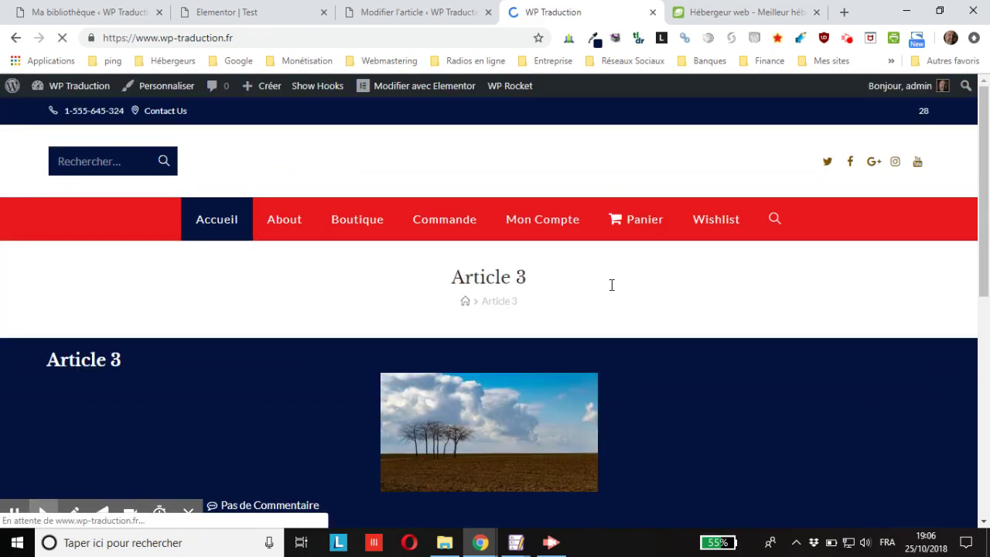
pyautogui.scroll(-10, 682, 297)
pyautogui.scroll(15, 656, 293)
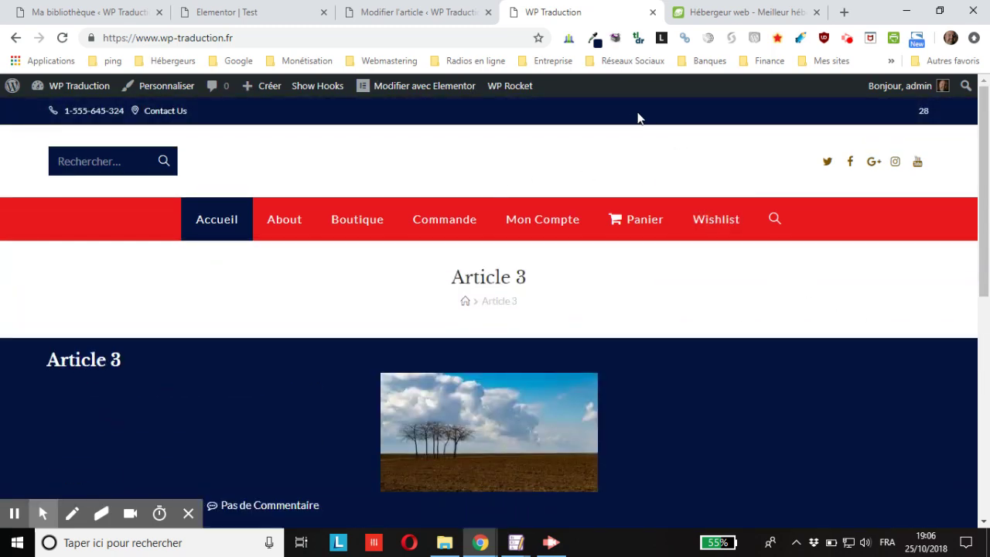
# Step: Switch to the open PlanetHoster website and view its World and HybridCloud hosting offers
pyautogui.click(701, 18)
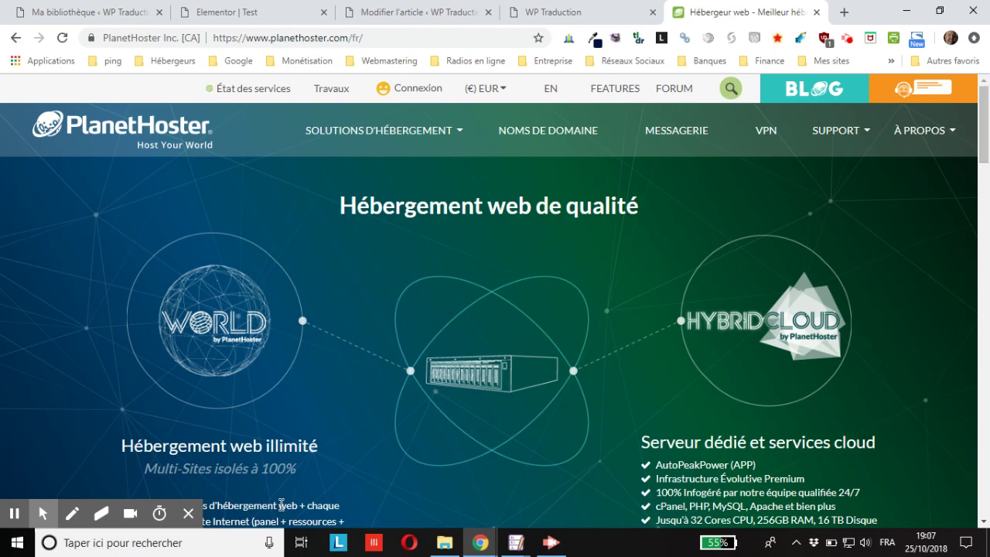
pyautogui.scroll(-2, 475, 387)
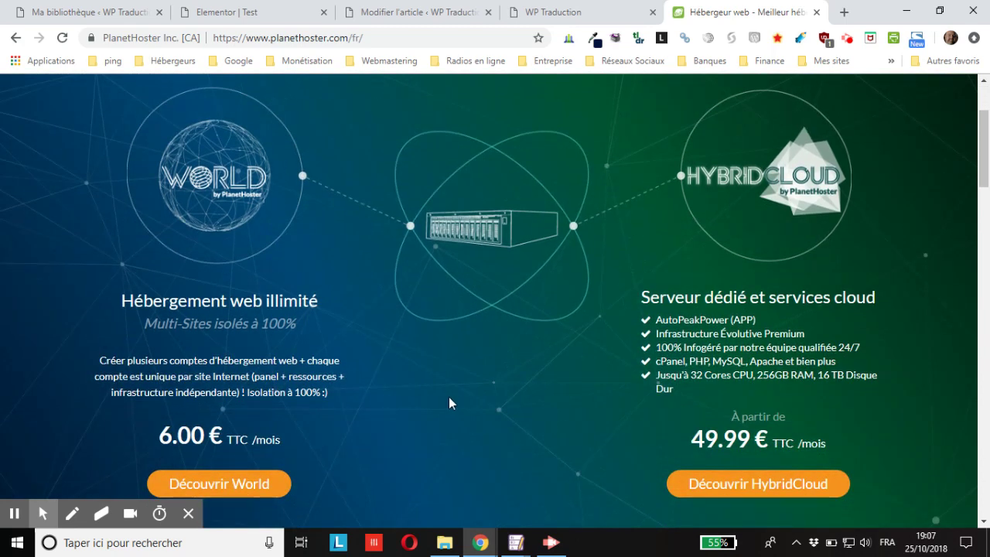